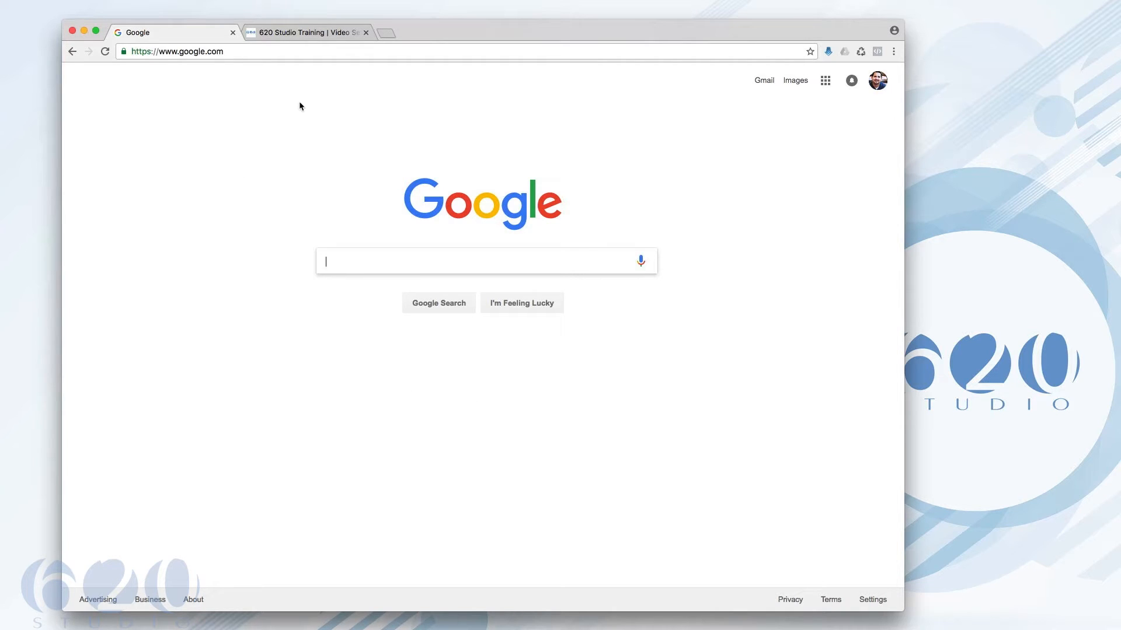
Go to training.620studio.com/admin and log in to the site's admin area with the prefilled credentials.
left_click(252, 52)
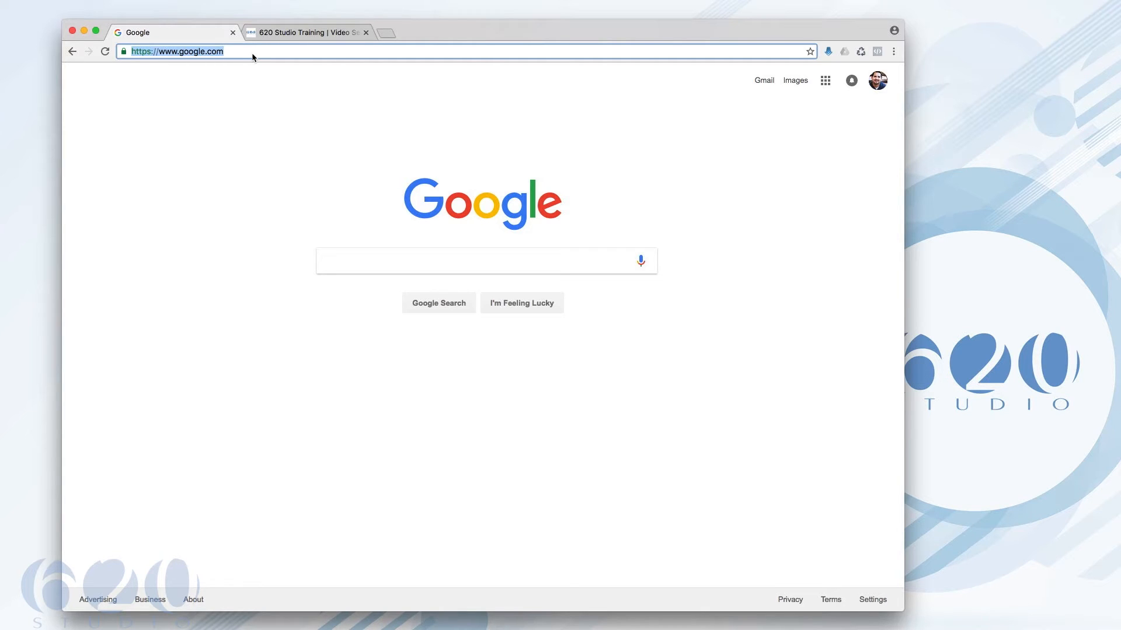
type("t")
key("BackSpace")
type("training.620studio")
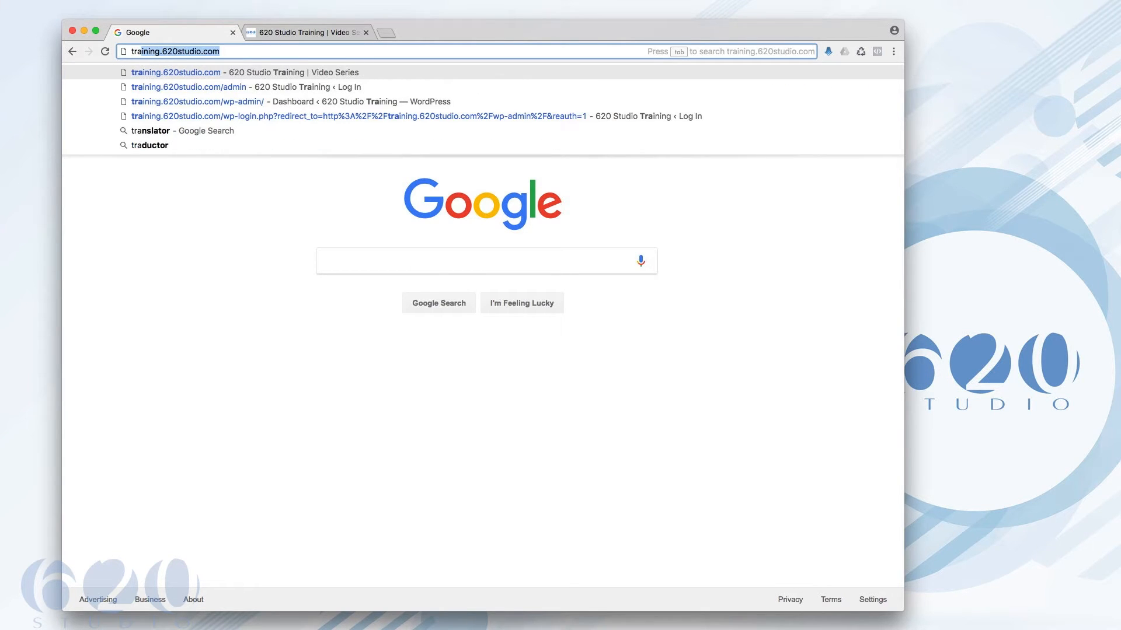
key("Right")
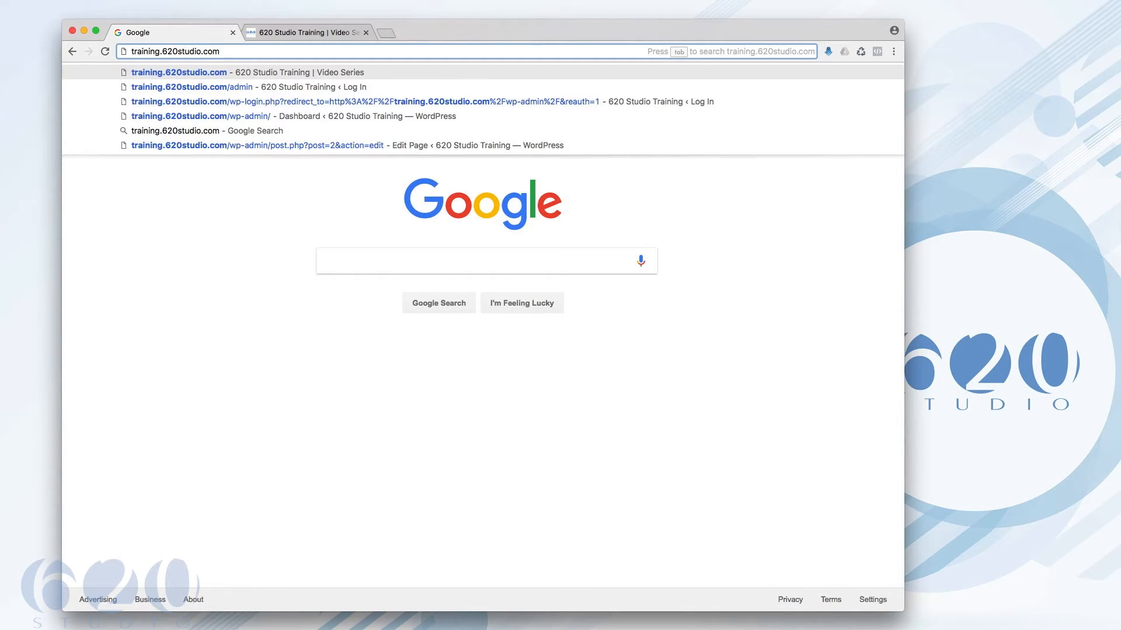
type("/admin")
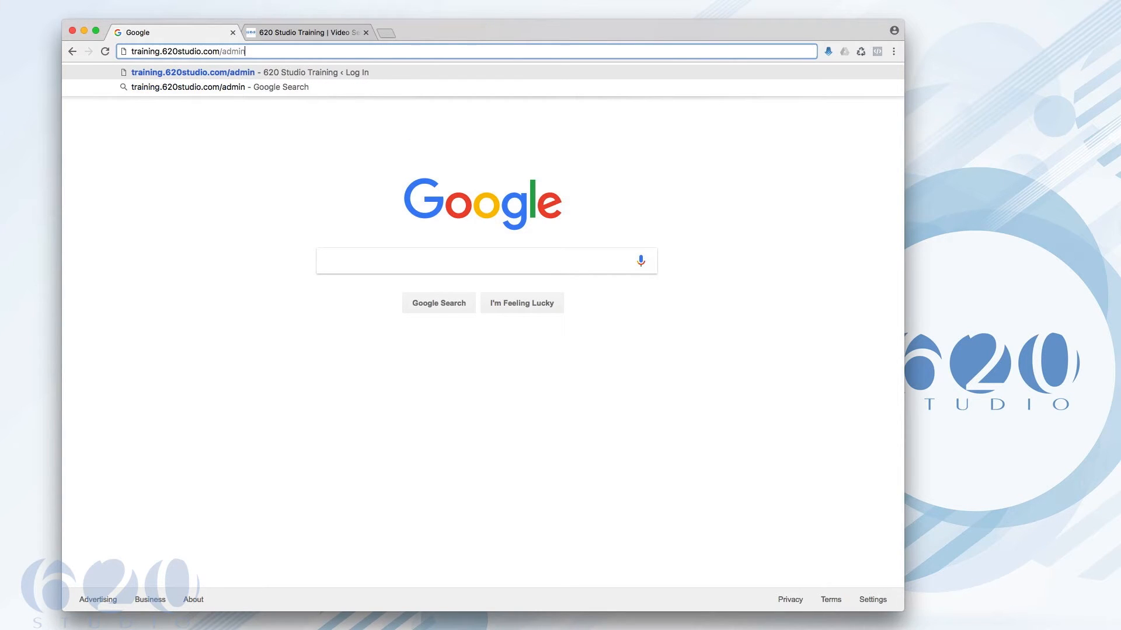
key("Return")
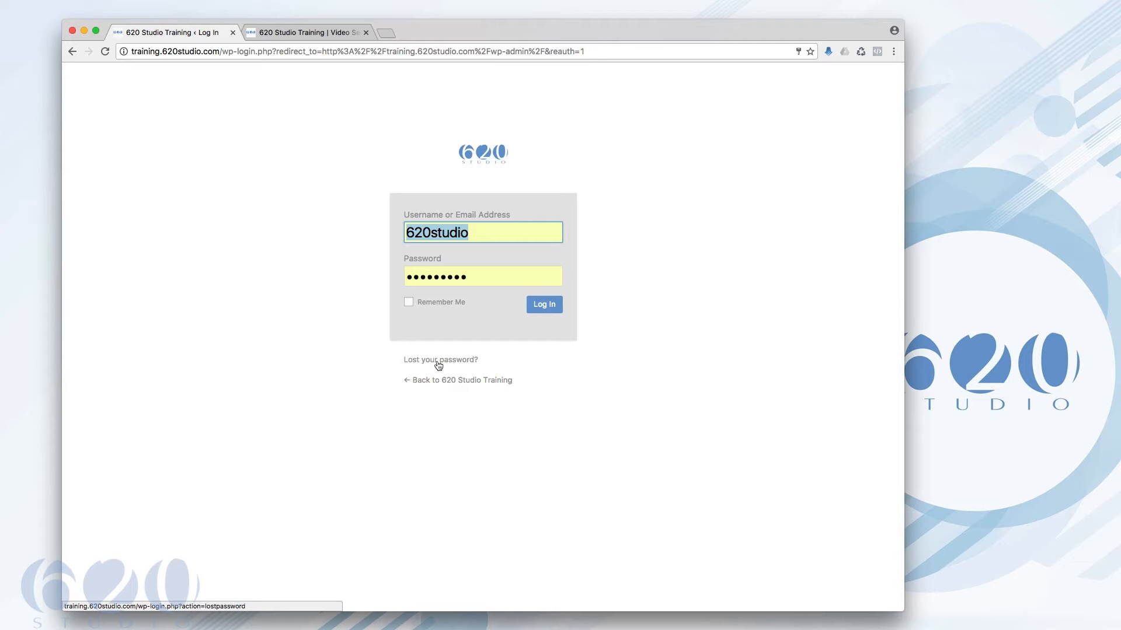
left_click(544, 305)
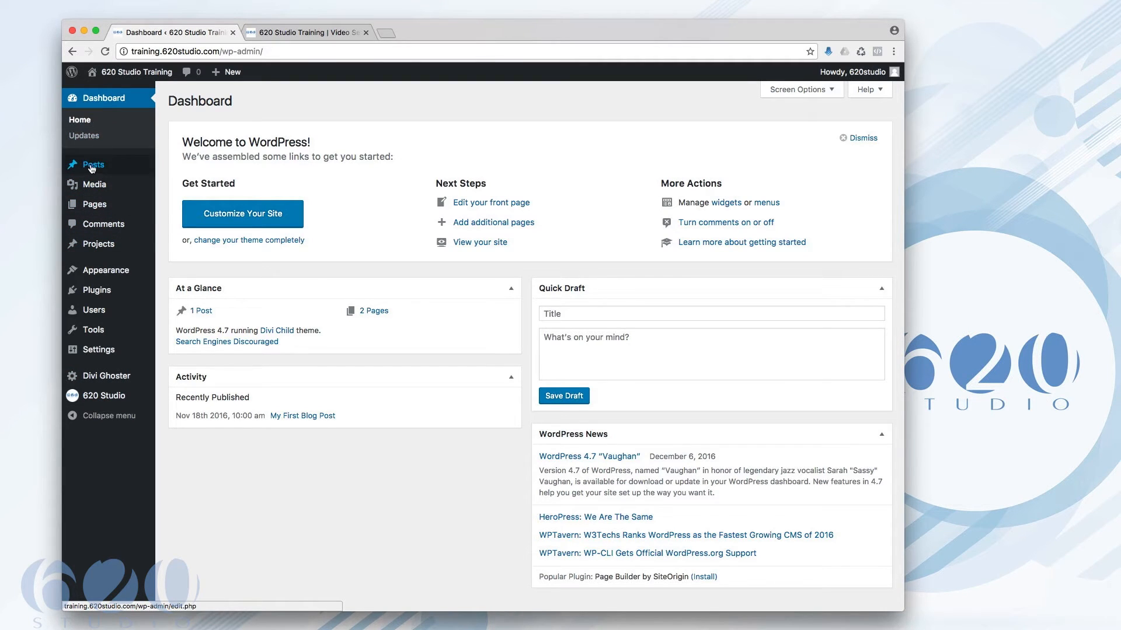
Look over the admin sections for posts, media, pages, projects, plugins and users, and open the list of all pages.
mouse_move(95, 207)
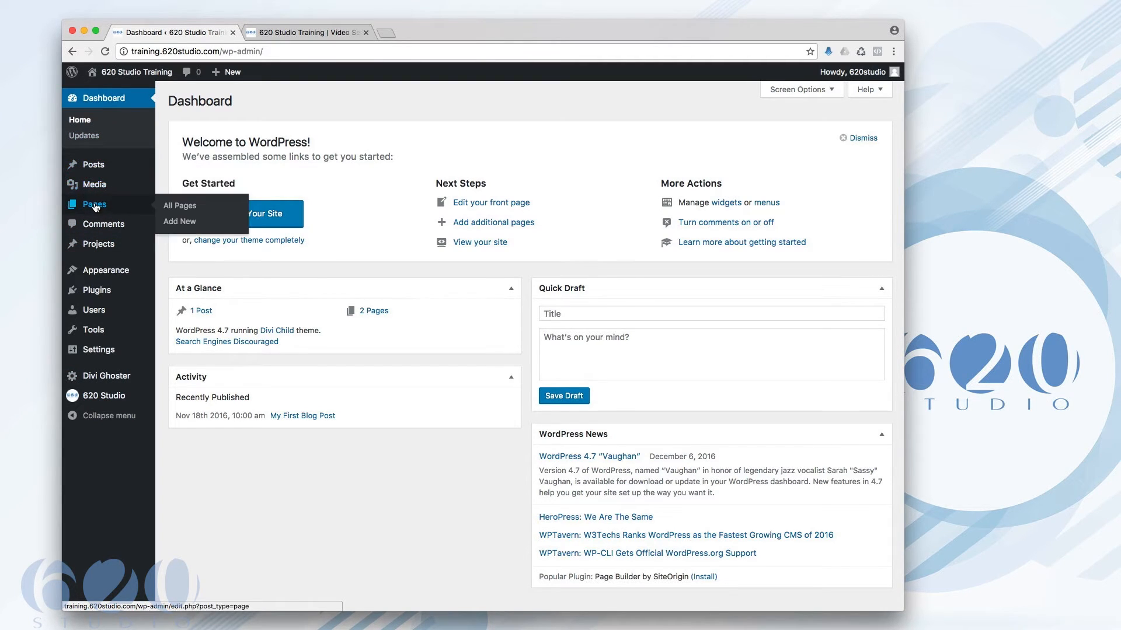
mouse_move(98, 291)
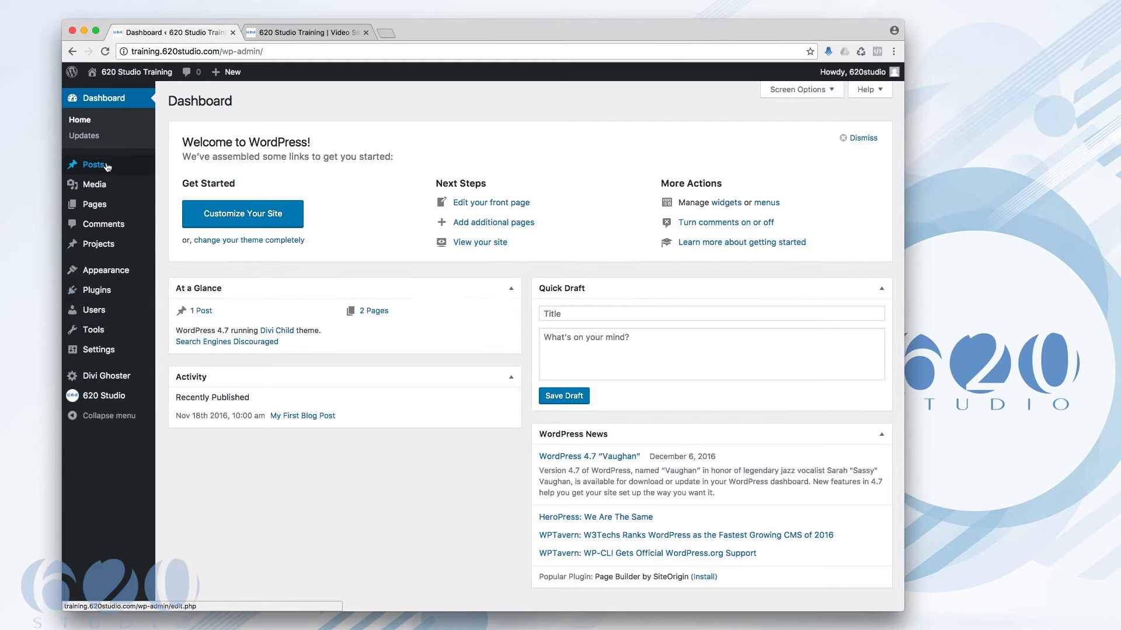
mouse_move(107, 167)
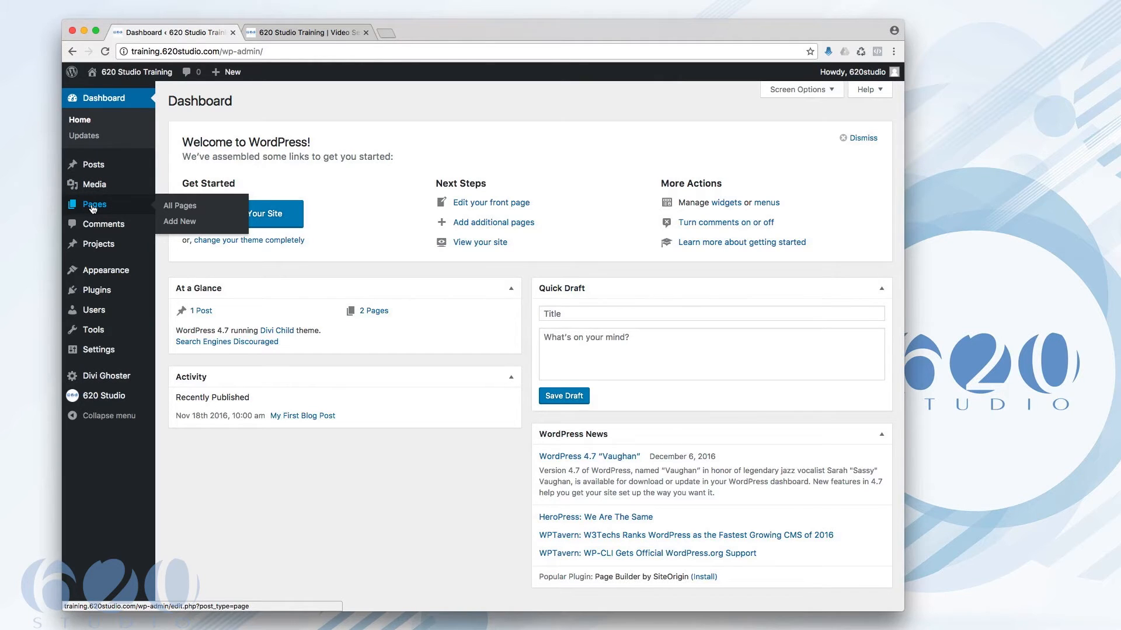
mouse_move(98, 246)
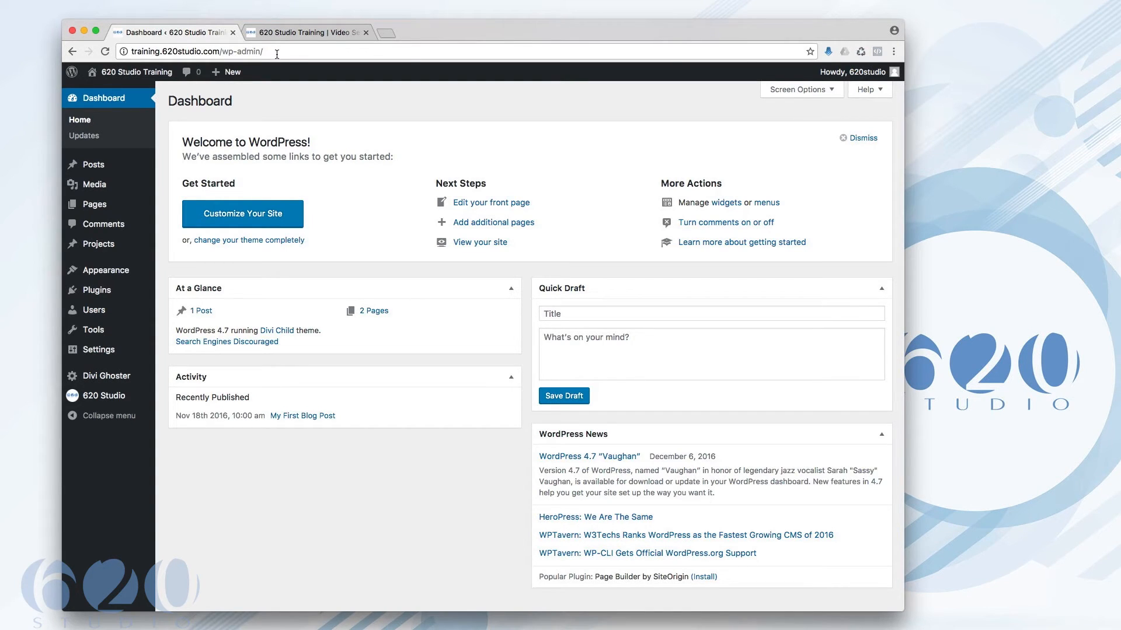
mouse_move(112, 174)
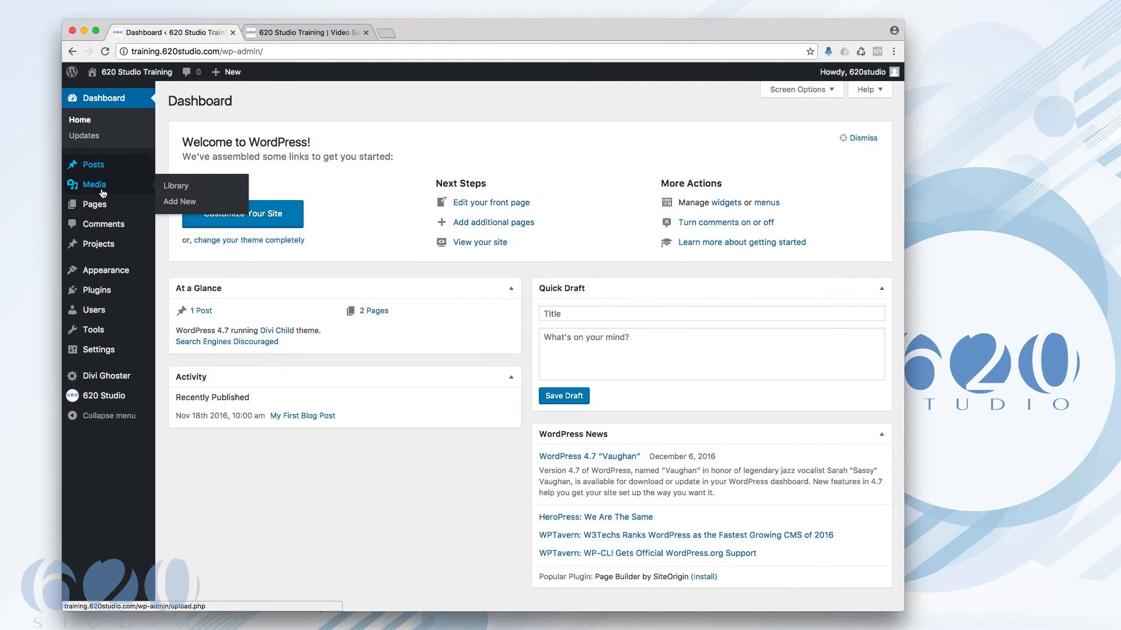
mouse_move(107, 252)
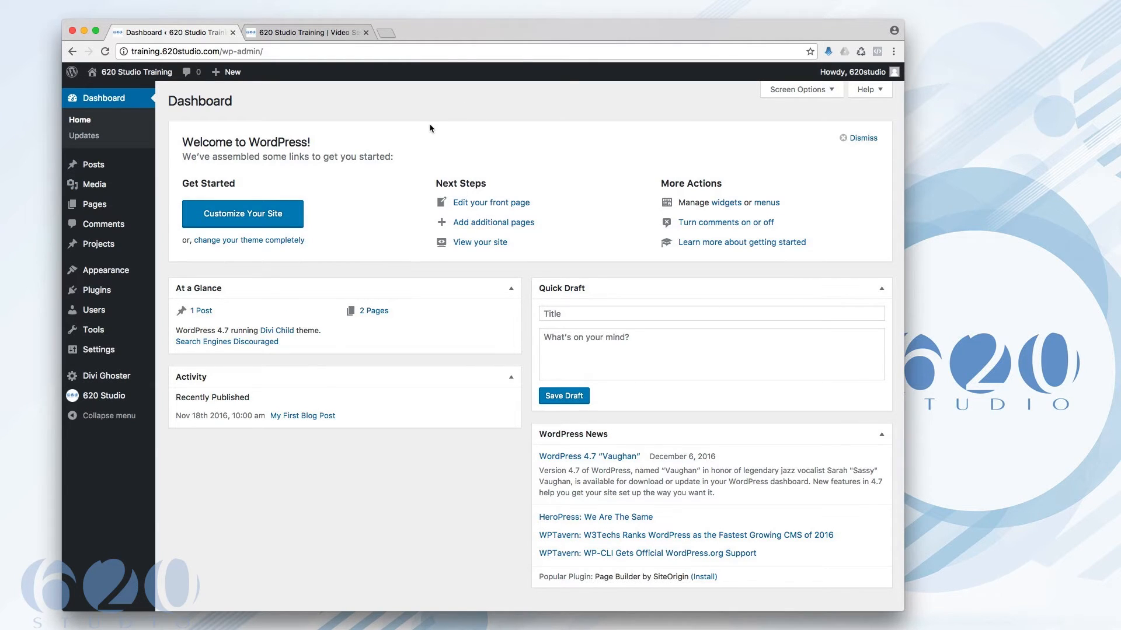
mouse_move(86, 212)
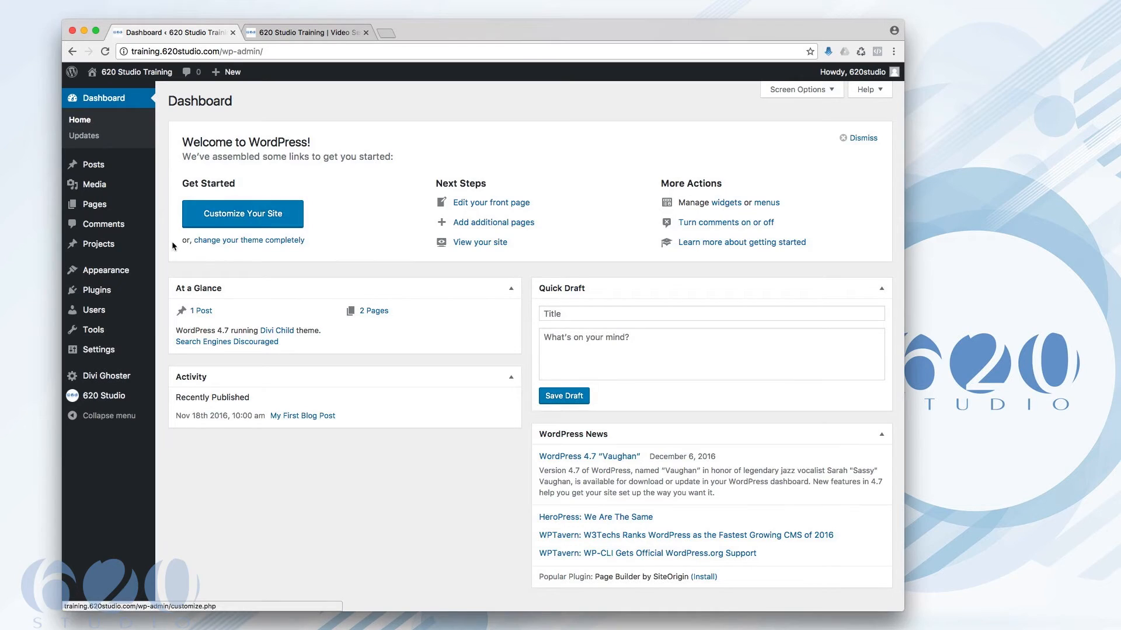
mouse_move(106, 290)
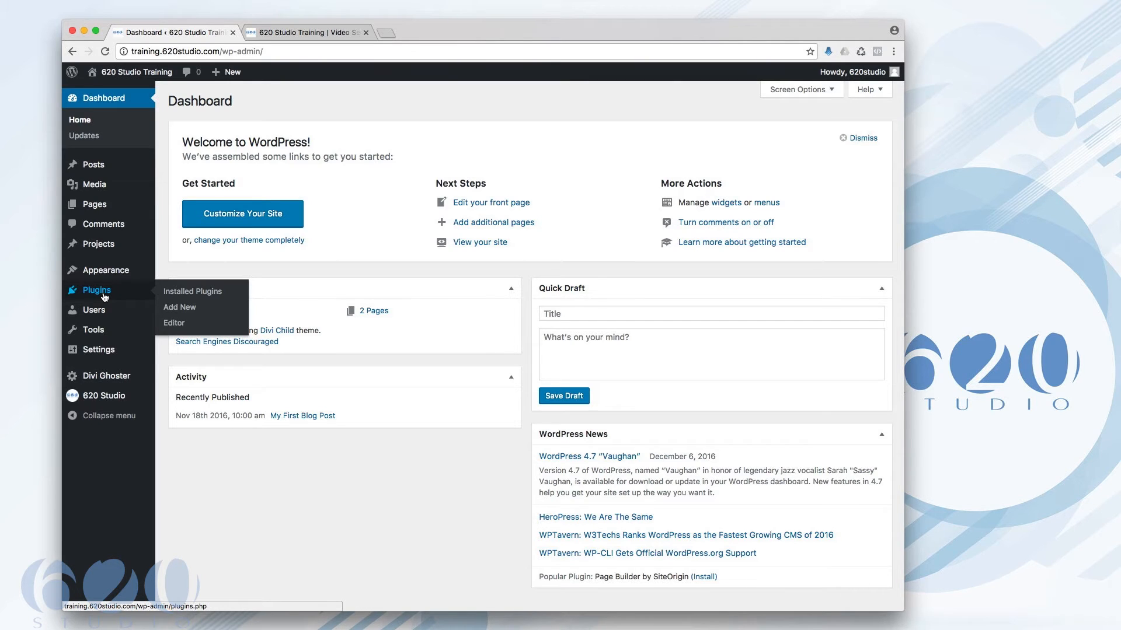
mouse_move(100, 313)
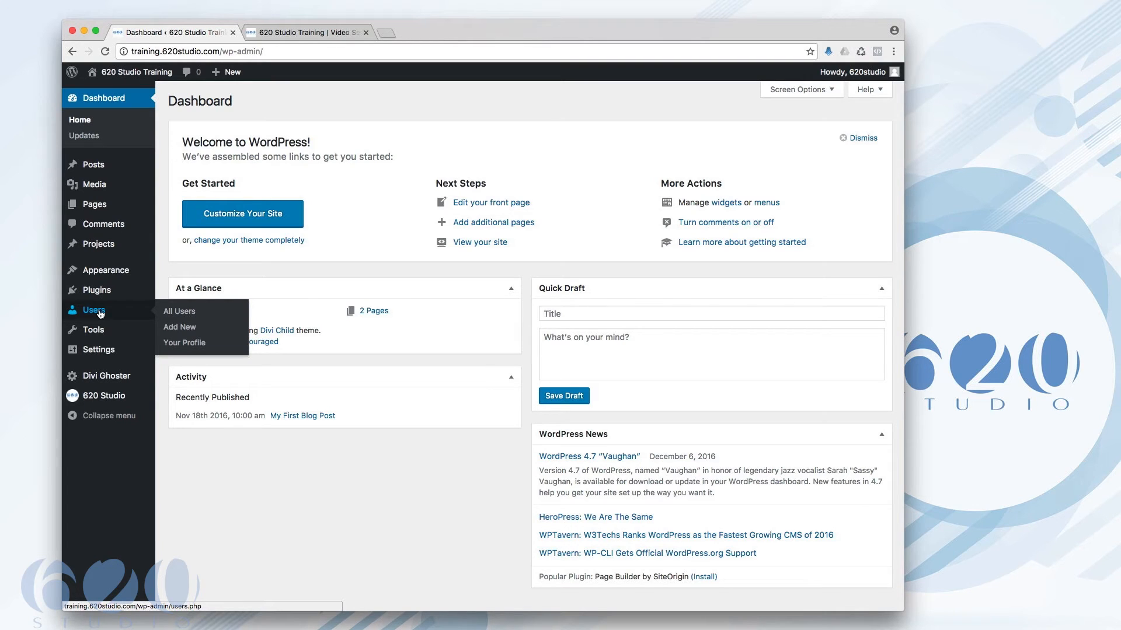
mouse_move(92, 208)
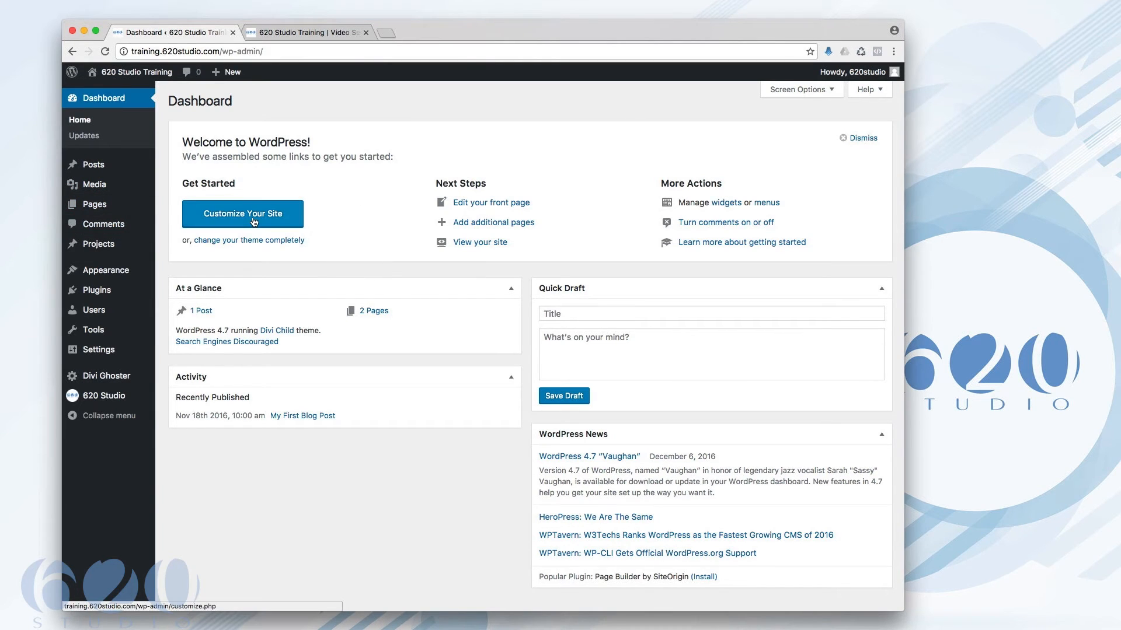
left_click(93, 206)
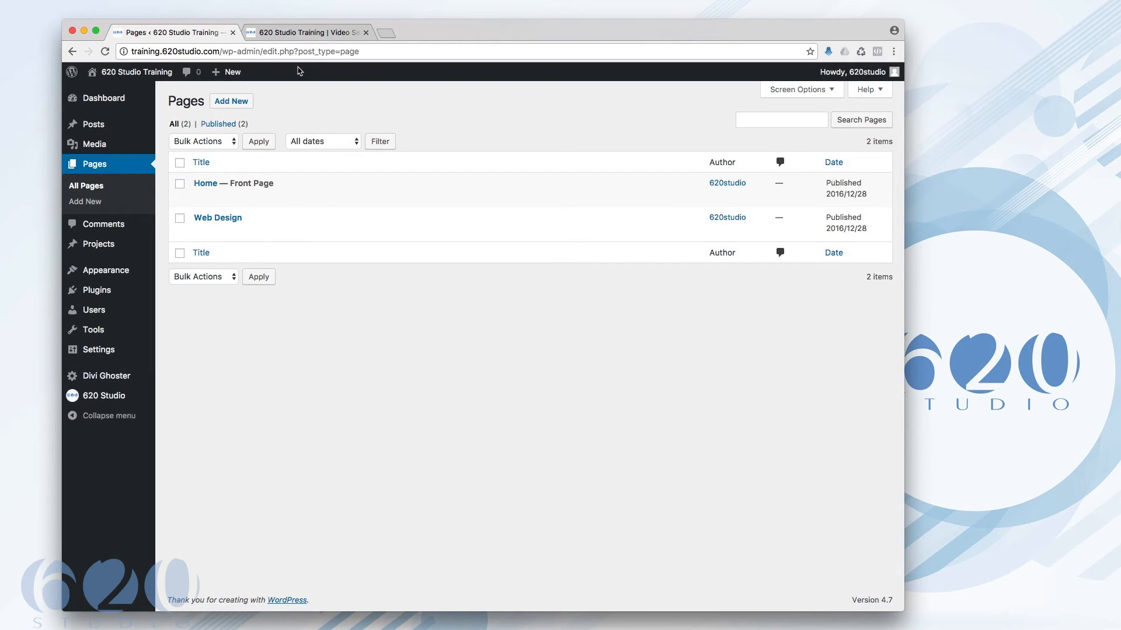
Examine the live home page from the header banner through the service boxes and testimonials to the footer.
left_click(315, 34)
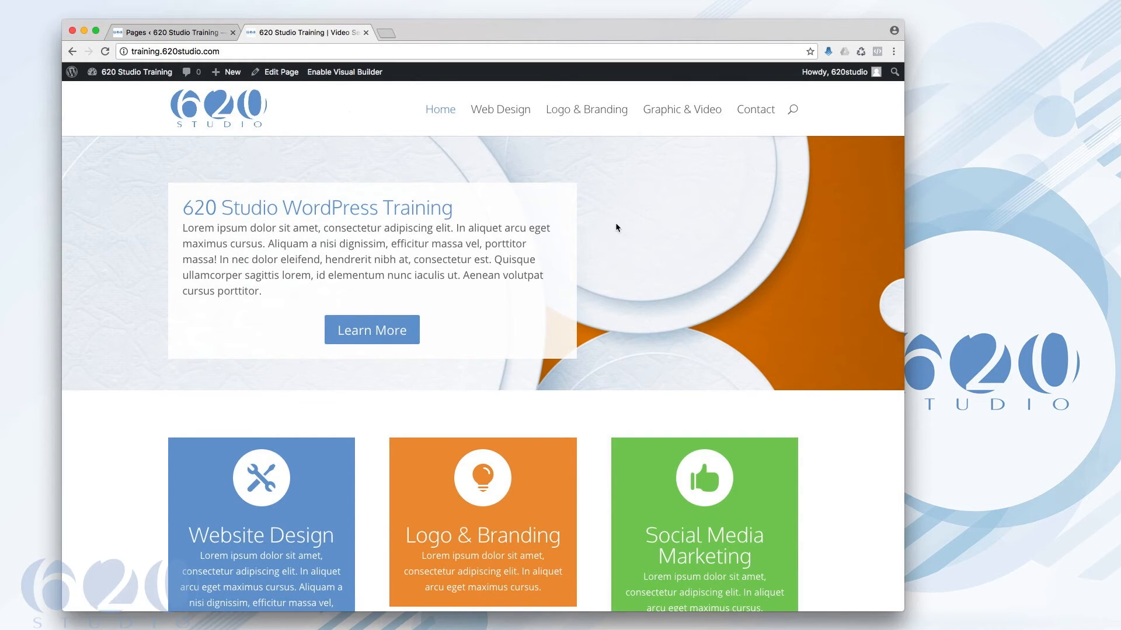
scroll(617, 228, "down", 2)
scroll(616, 229, "up", 2)
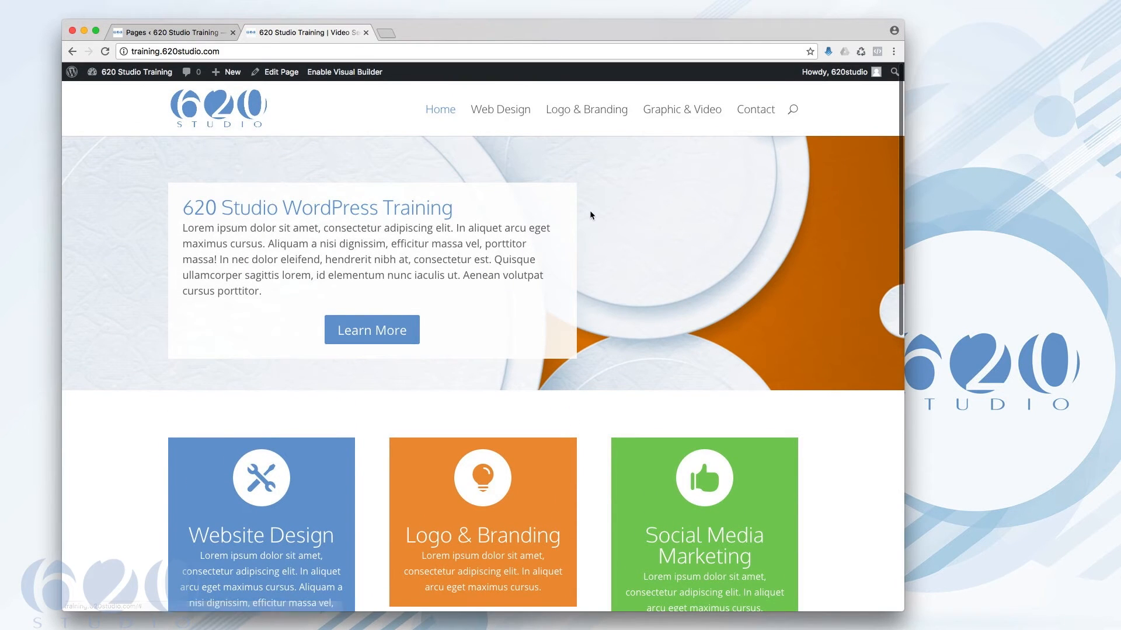
scroll(591, 233, "down", 12)
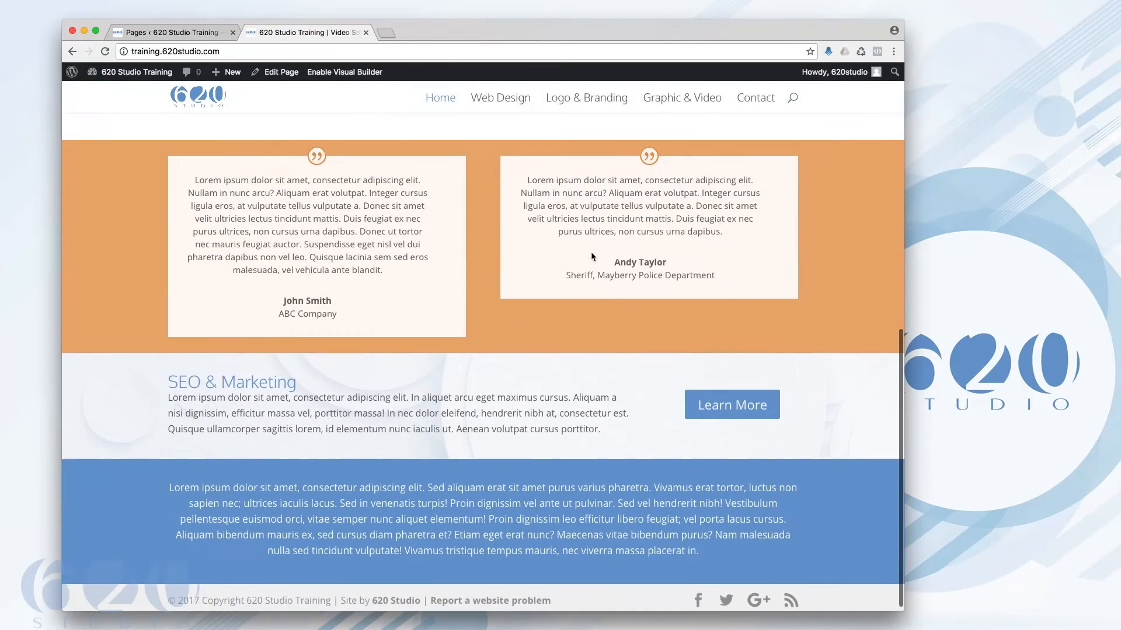
scroll(527, 320, "up", 2)
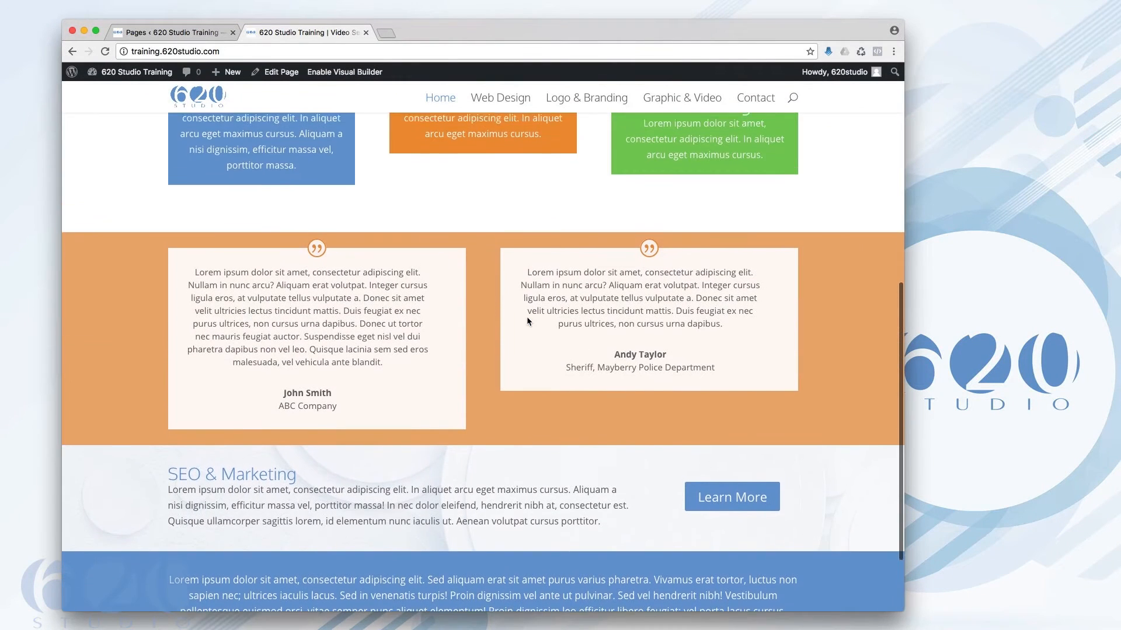
scroll(527, 319, "up", 5)
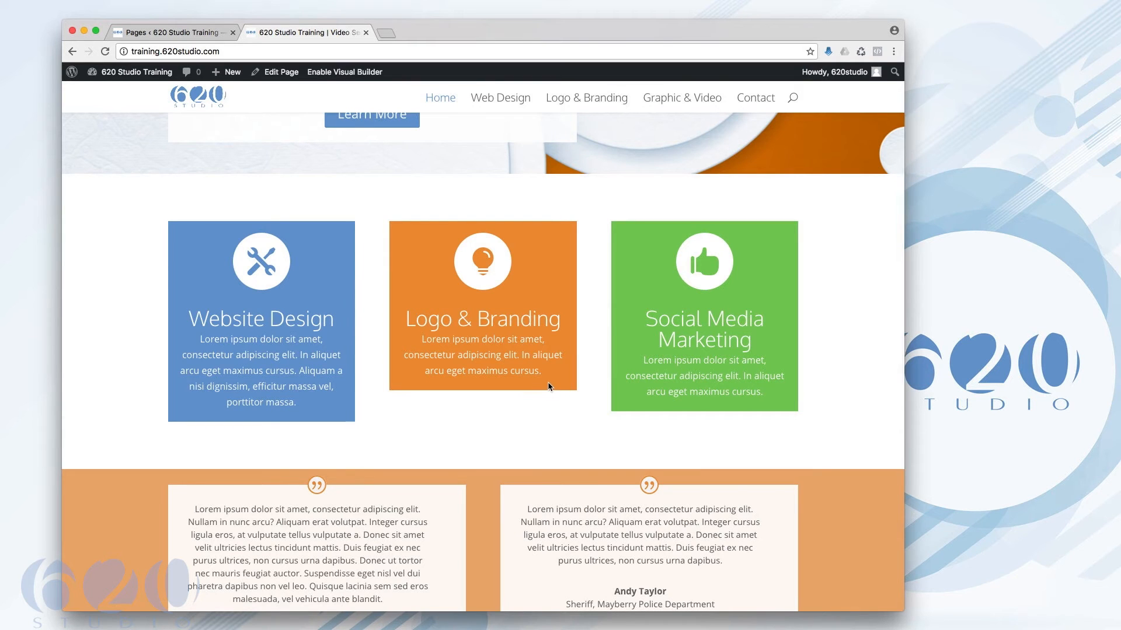
scroll(548, 386, "down", 5)
scroll(520, 390, "down", 3)
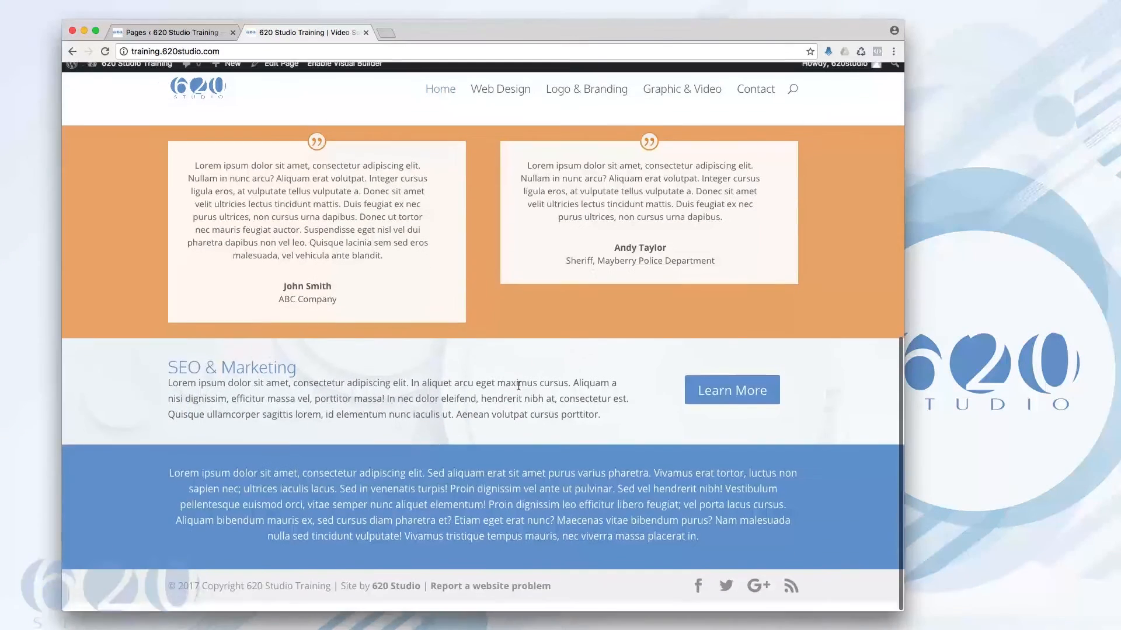
scroll(520, 390, "up", 10)
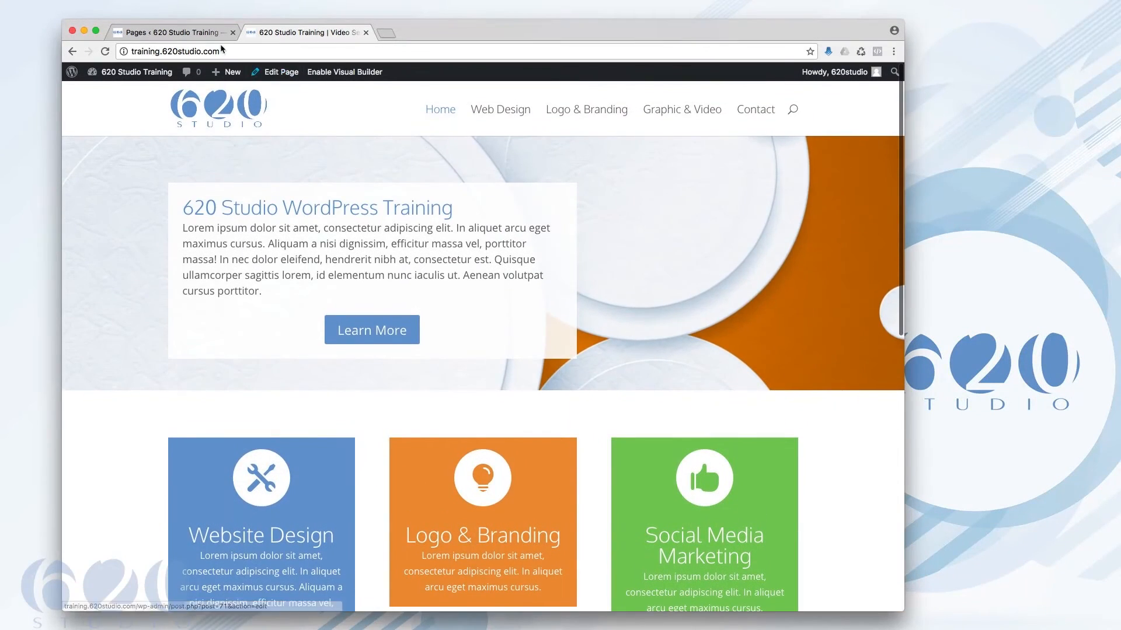
Compare the Pages list with the live site's navigation and view the live Web Design page.
left_click(175, 32)
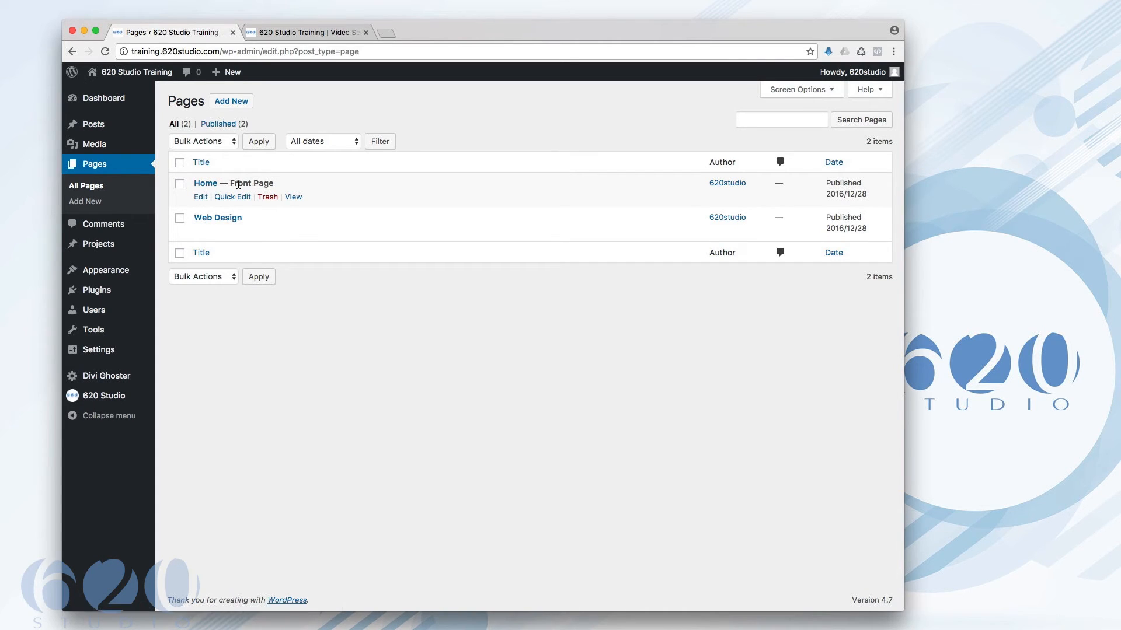
left_click(308, 32)
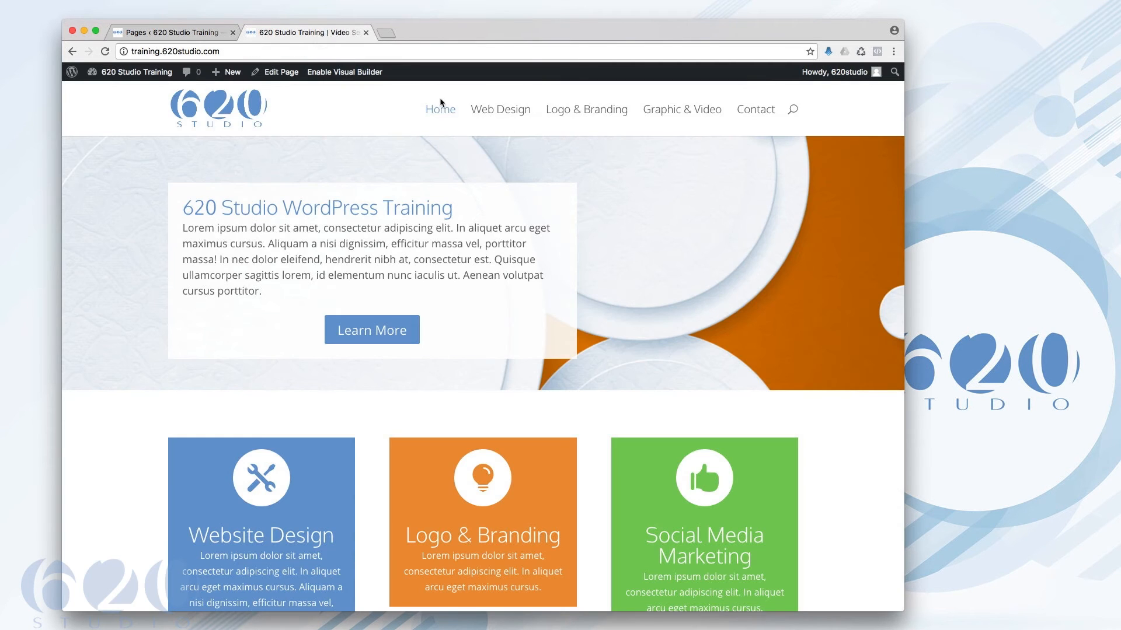
left_click(488, 111)
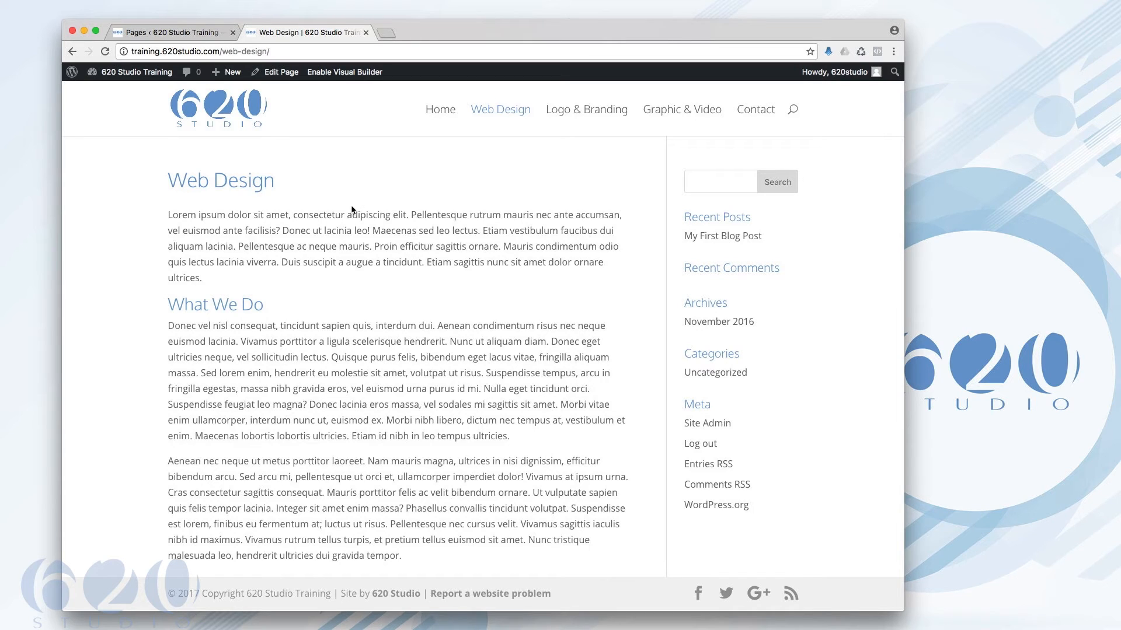
Open the Web Design page for editing from the Pages list and review its text content.
left_click(188, 35)
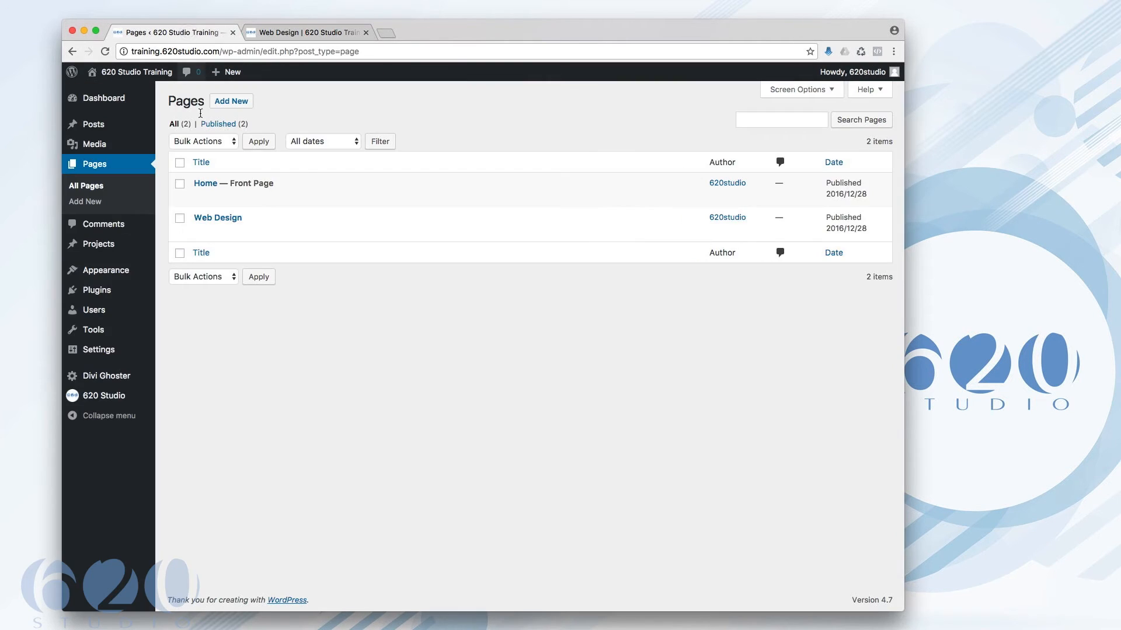
left_click(223, 222)
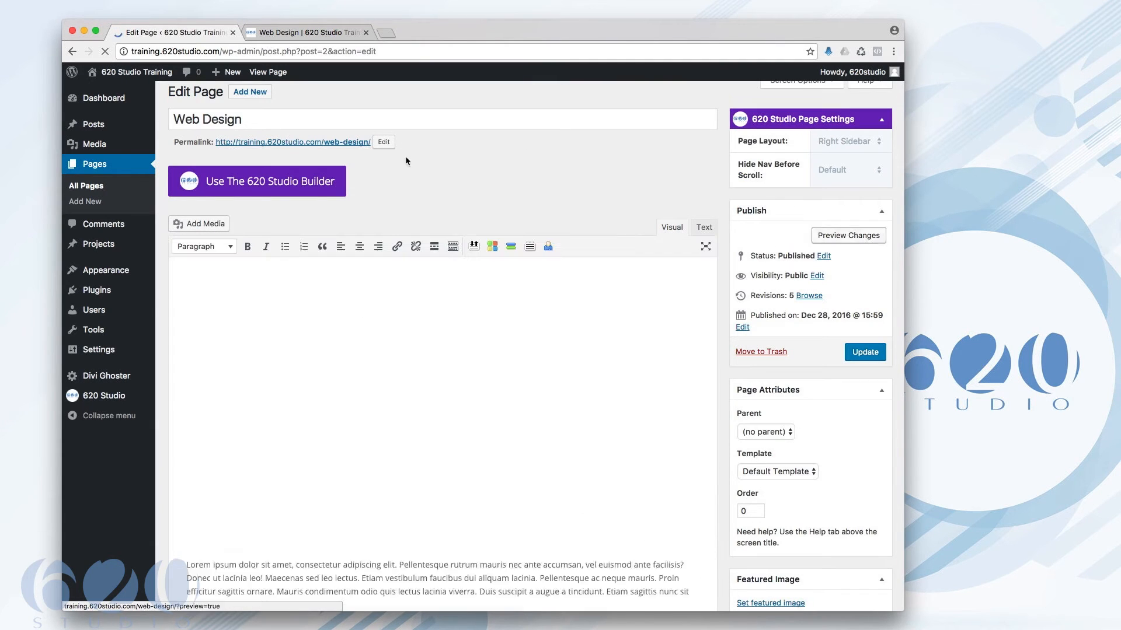
scroll(367, 342, "down", 2)
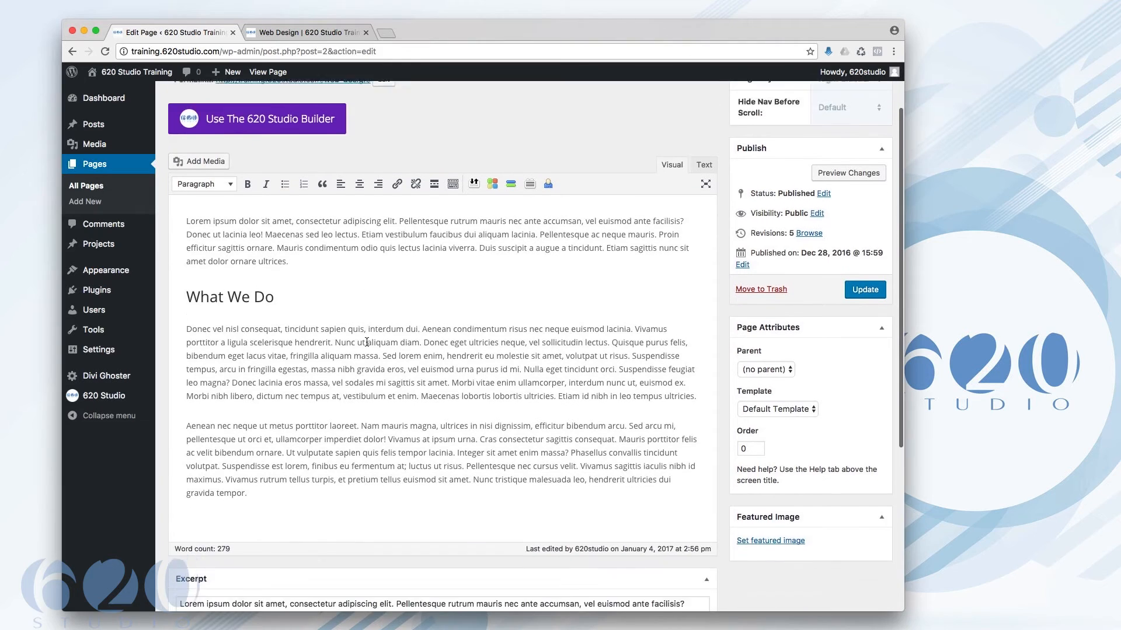
scroll(366, 342, "down", 3)
scroll(366, 342, "up", 5)
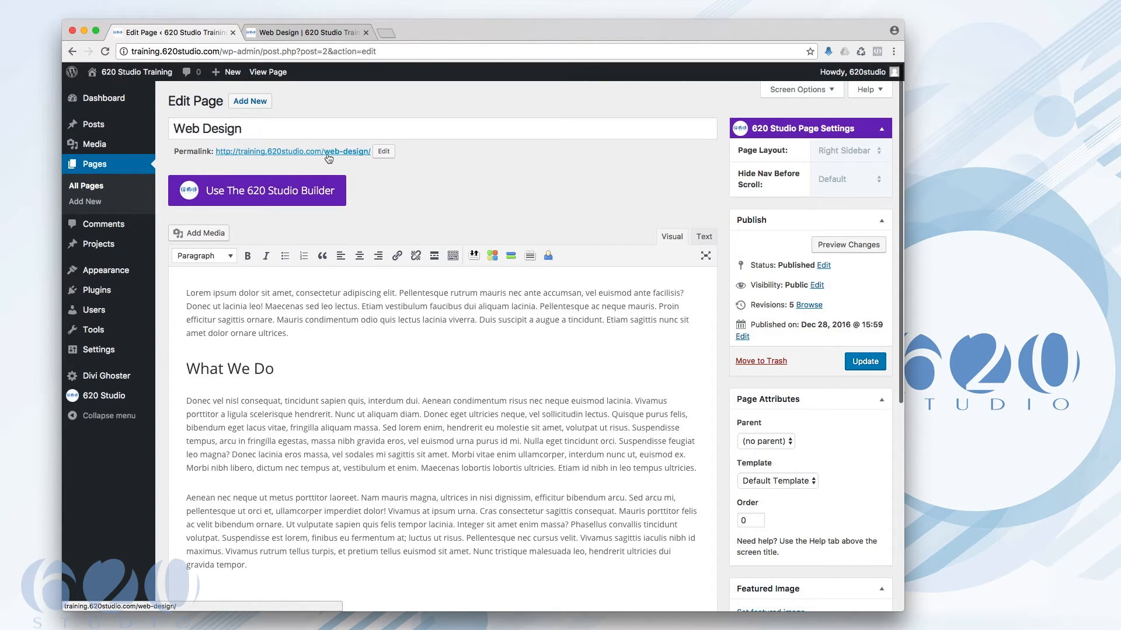
Compare the live Web Design page's address with its permalink, and open the permalink slug for editing without changing it.
left_click(302, 34)
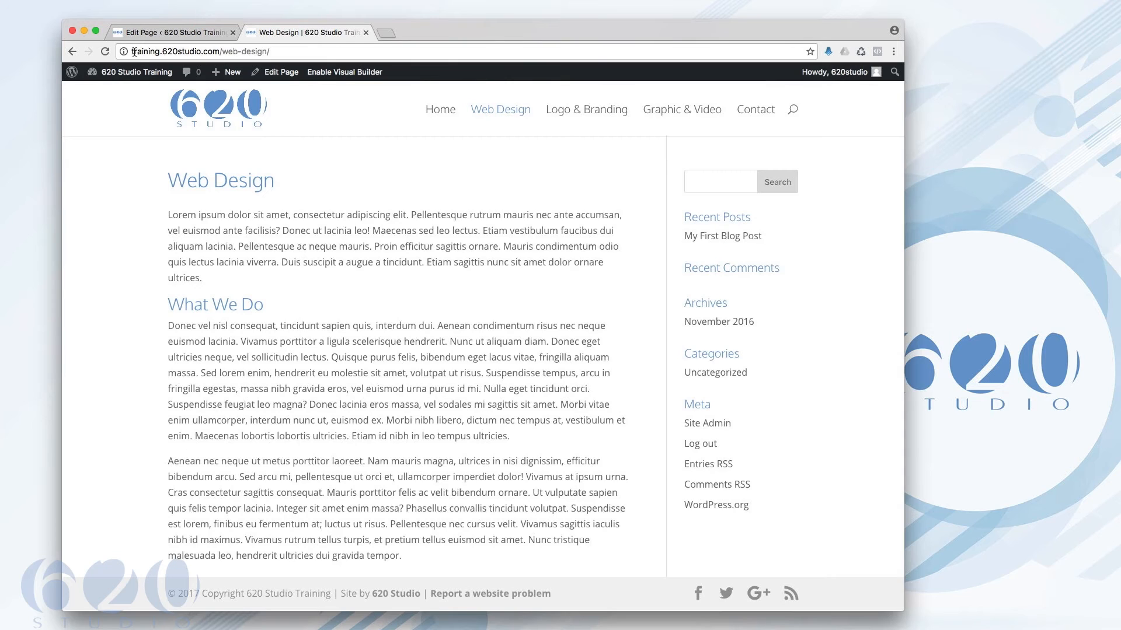
left_click(189, 32)
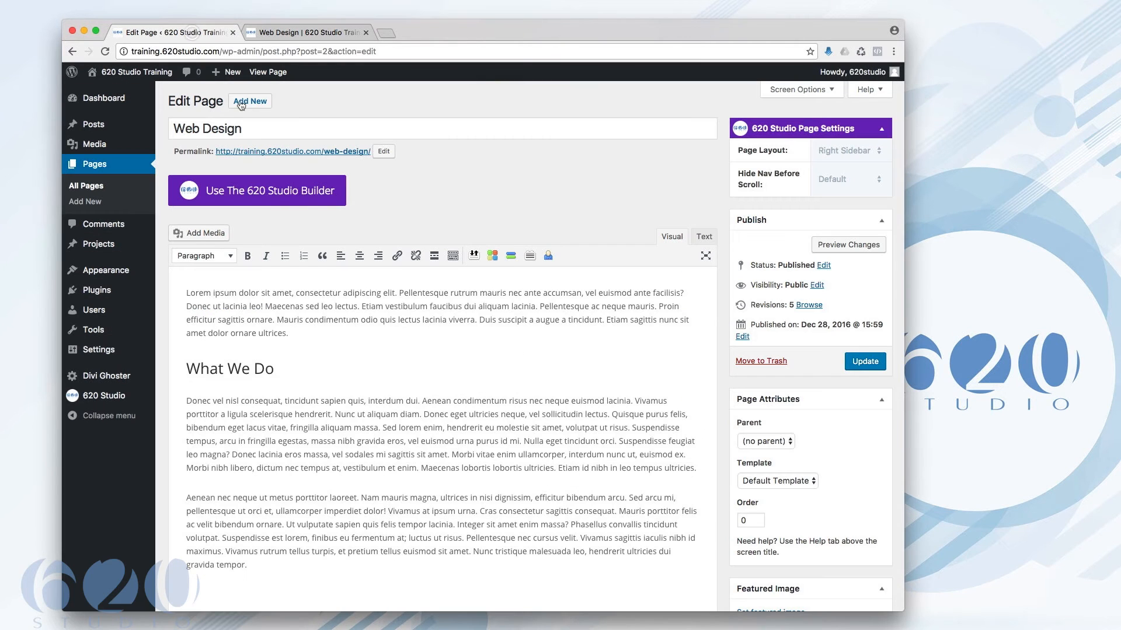
left_click(384, 151)
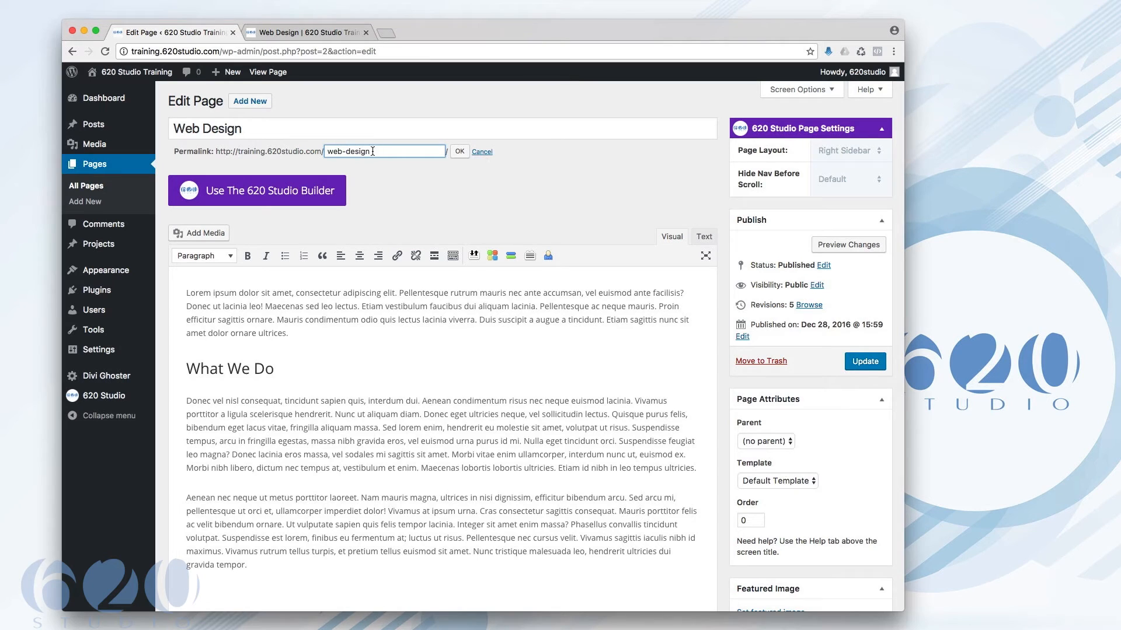
left_click(485, 153)
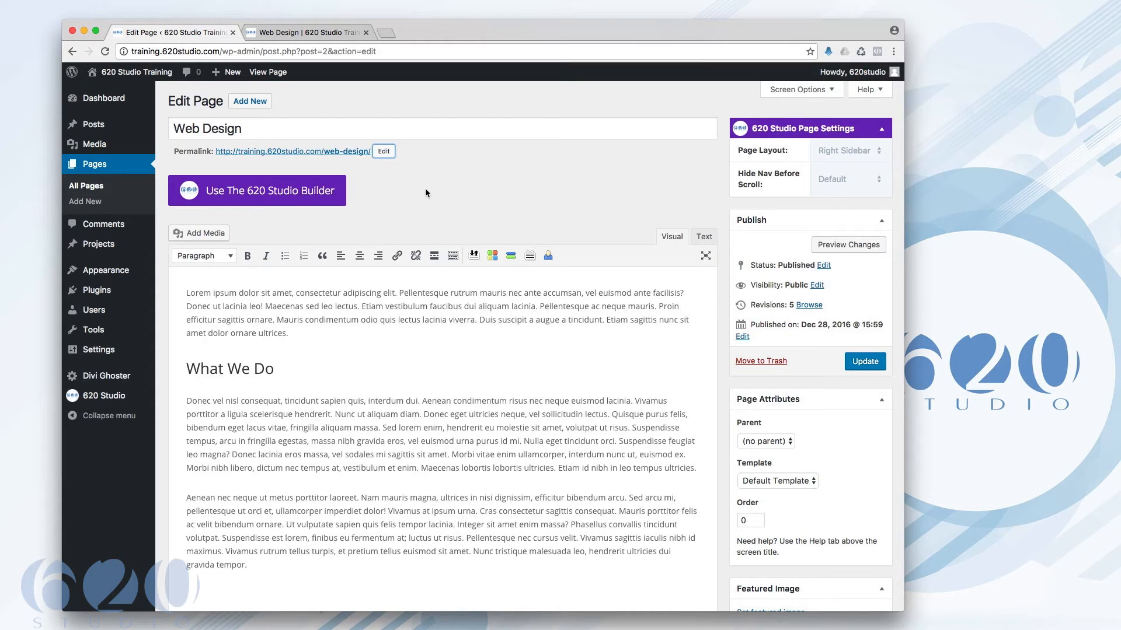
Compare the Web Design page's content in the editor with its live version.
scroll(425, 192, "down", 3)
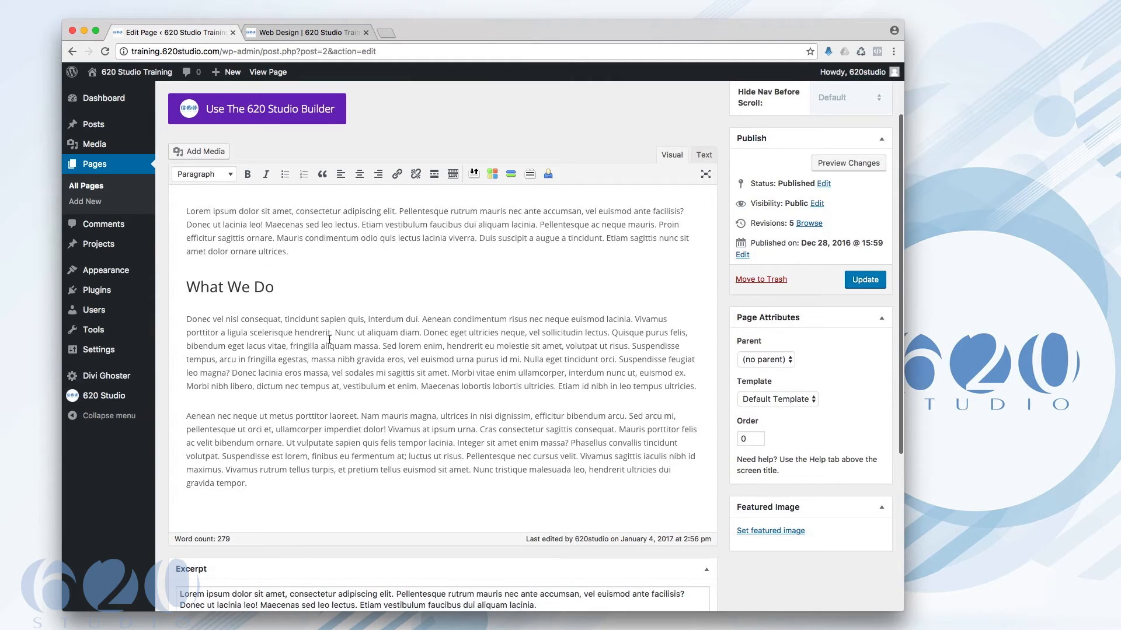
scroll(330, 338, "up", 3)
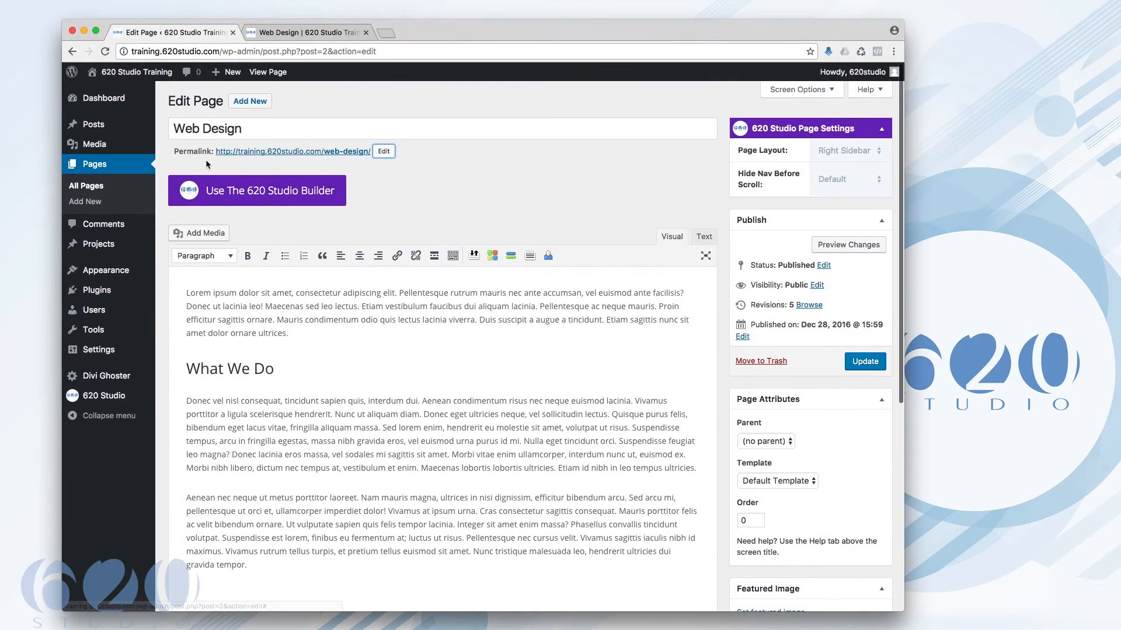
left_click(310, 35)
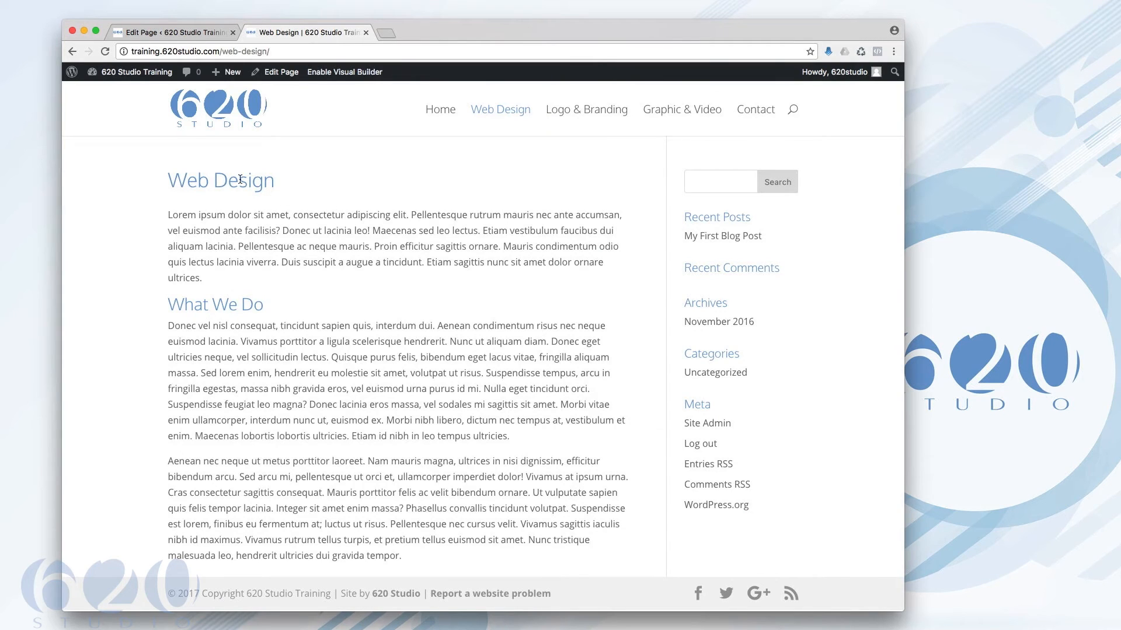
left_click(180, 35)
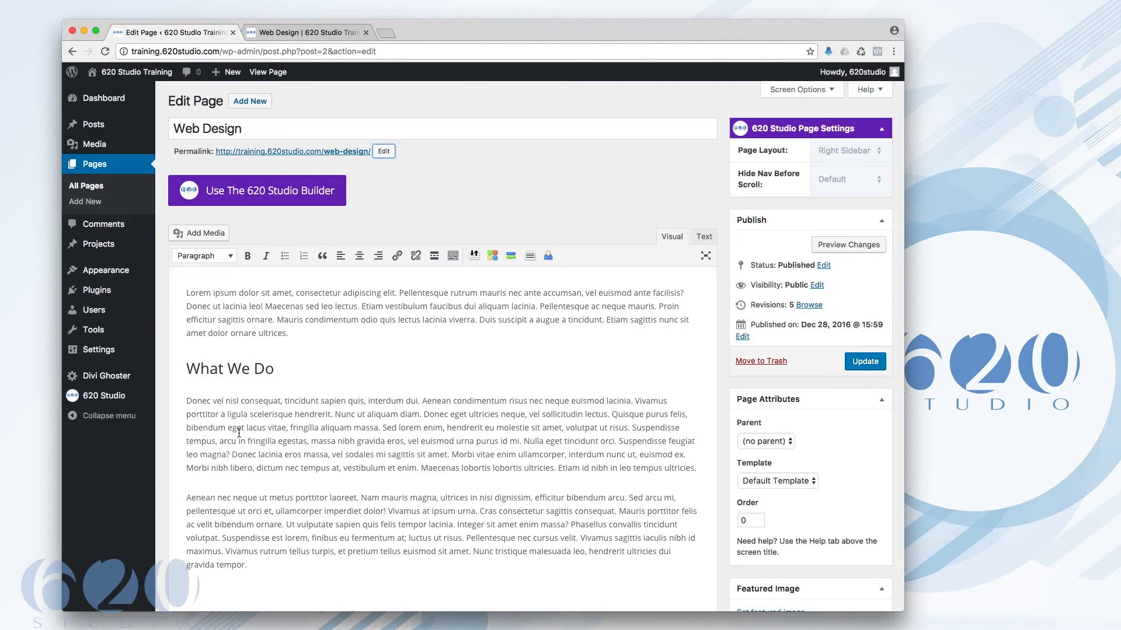
Check which text formats are applied to the "What We Do" heading and the surrounding paragraph text.
scroll(317, 438, "down", 2)
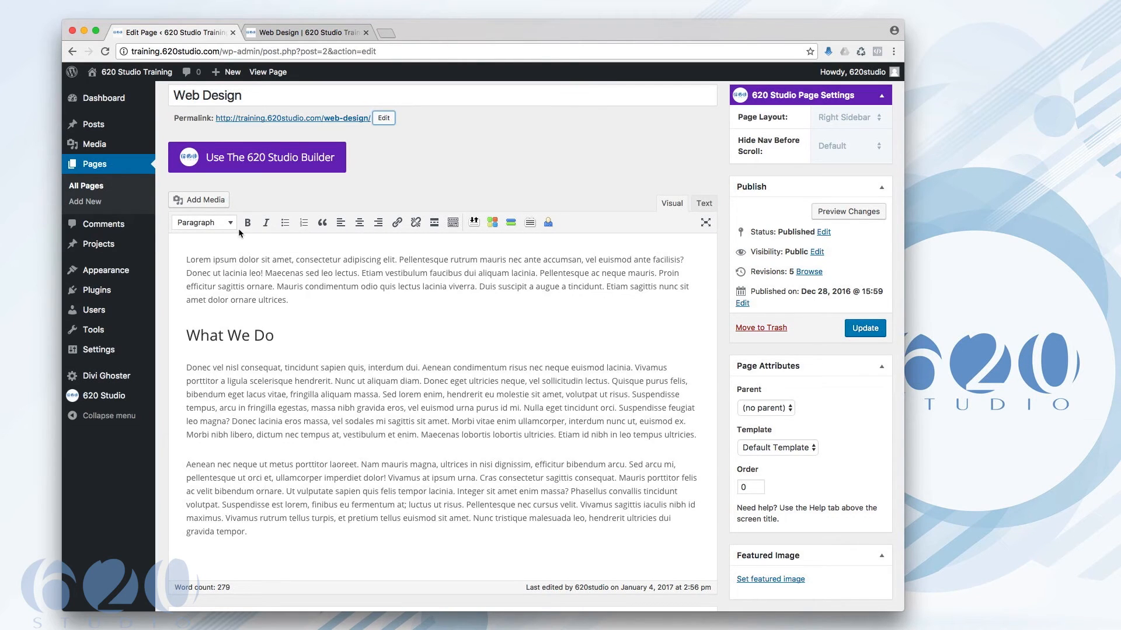
left_click_drag(274, 337, 184, 337)
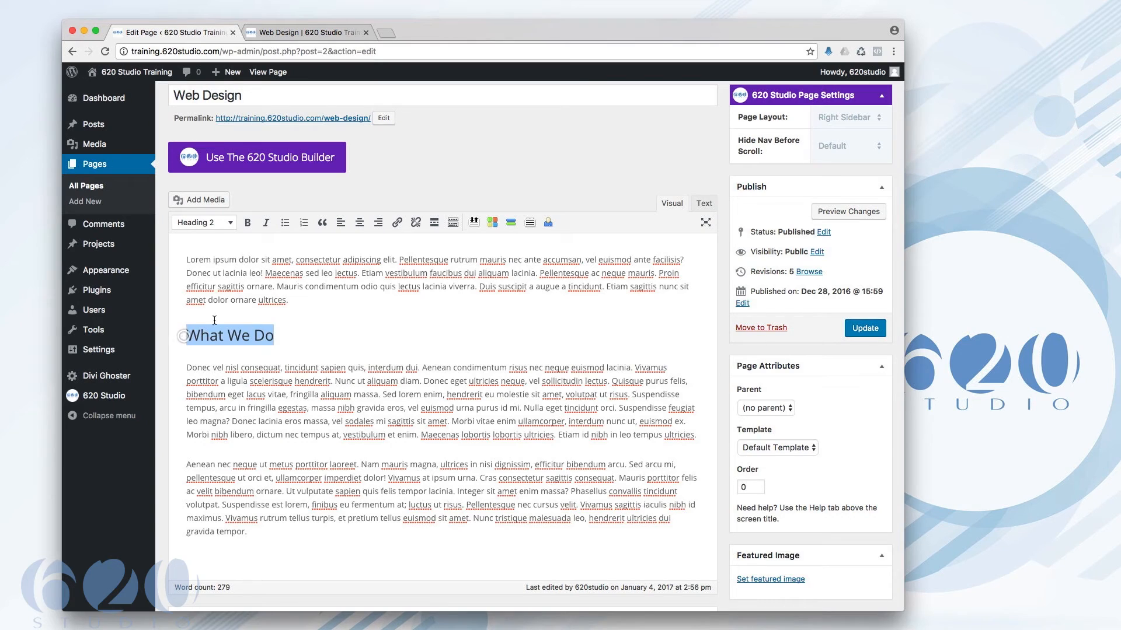
left_click(291, 303)
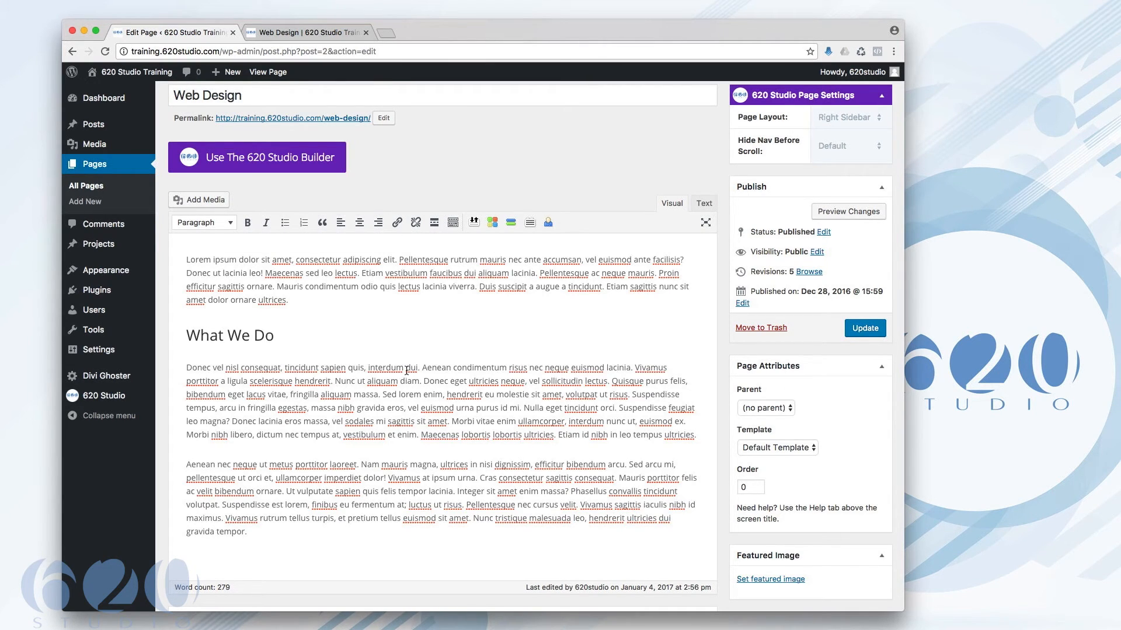
left_click(339, 347)
left_click_drag(191, 336, 275, 336)
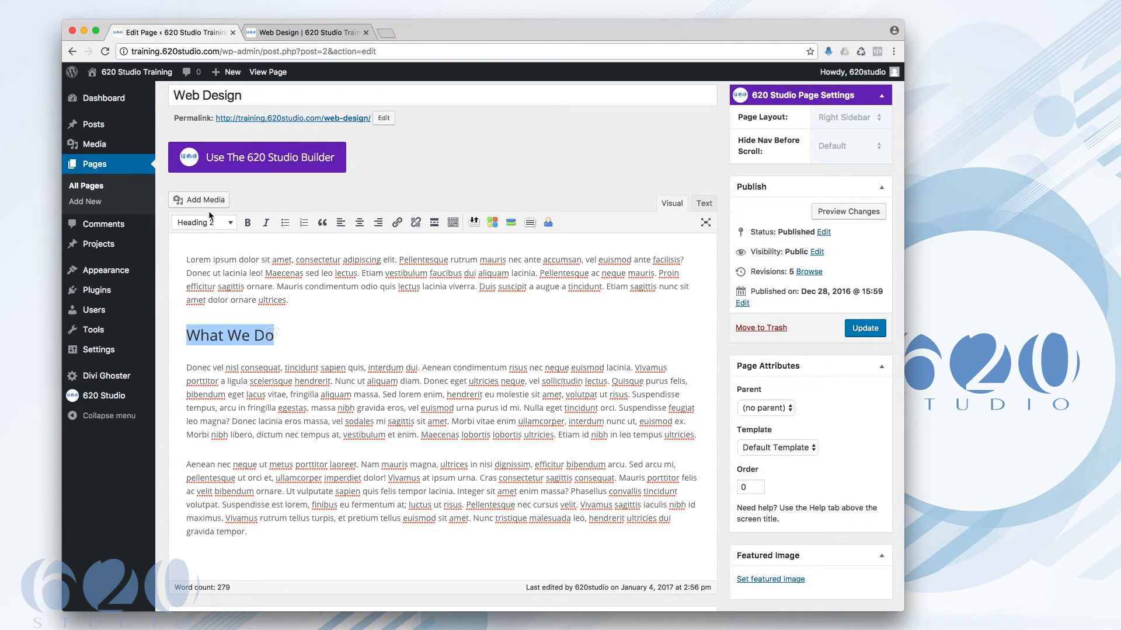
Add a new line reading "Second Section" directly below the "What We Do" heading.
left_click(288, 330)
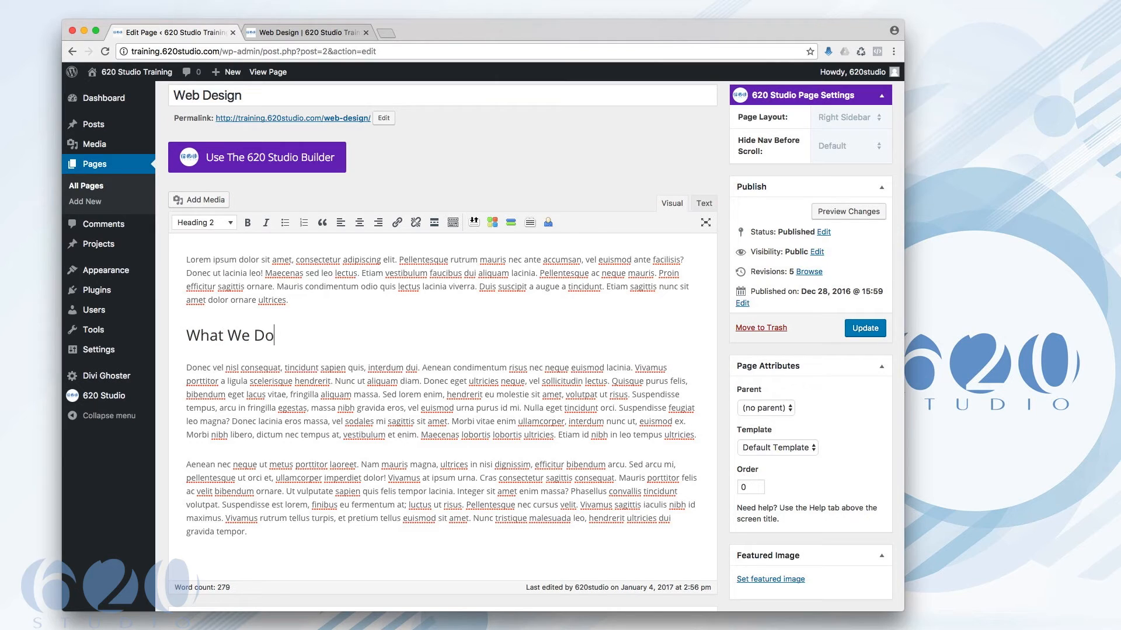
type("\\")
key("BackSpace")
key("Return")
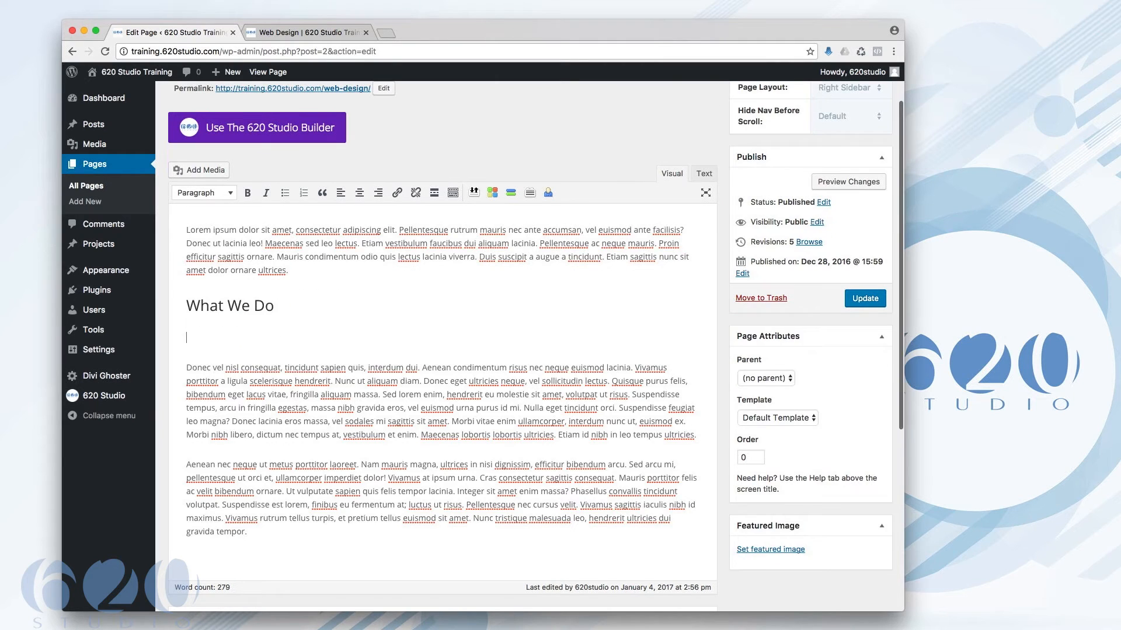
type("Second ")
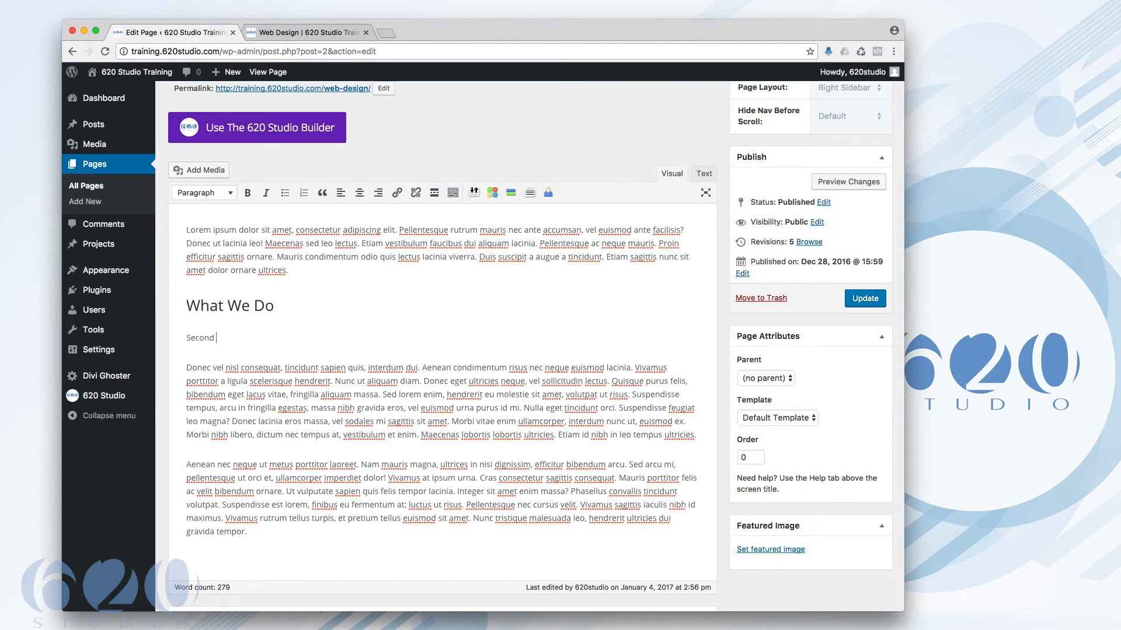
type("Section")
scroll(286, 332, "up", 1)
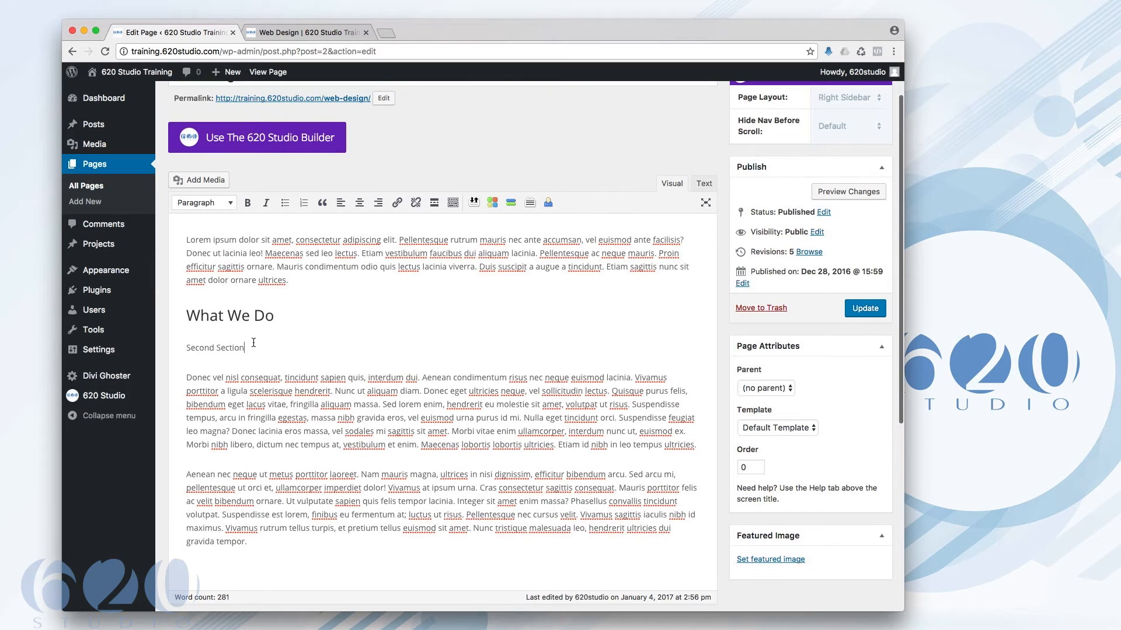
Format the "Second Section" line as Heading 3.
left_click_drag(248, 345, 184, 346)
left_click(226, 206)
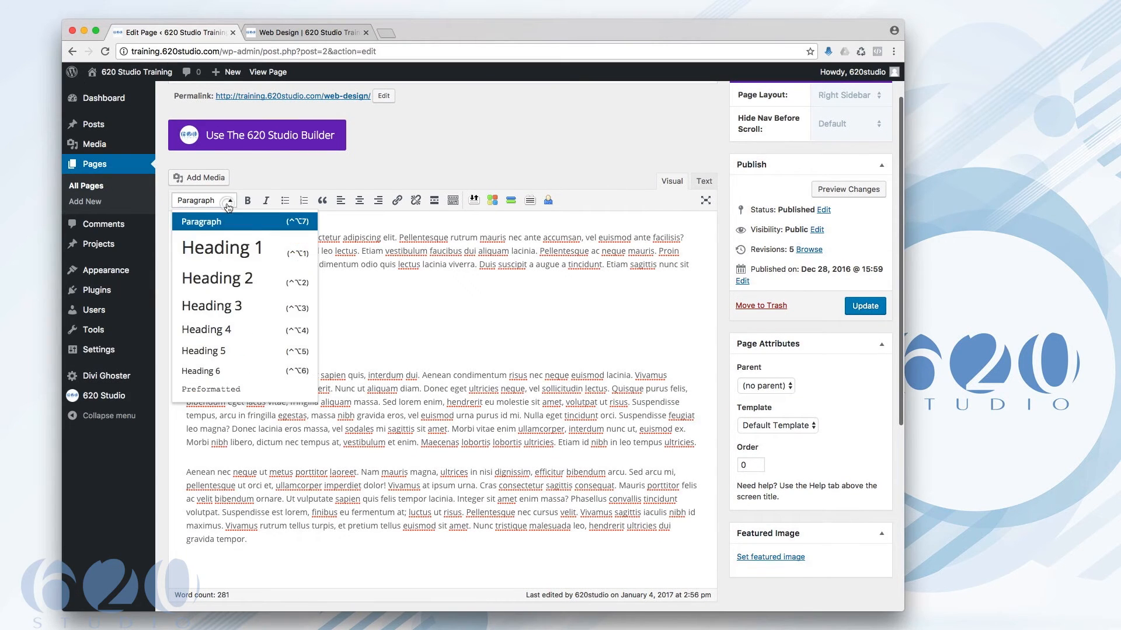
left_click(201, 303)
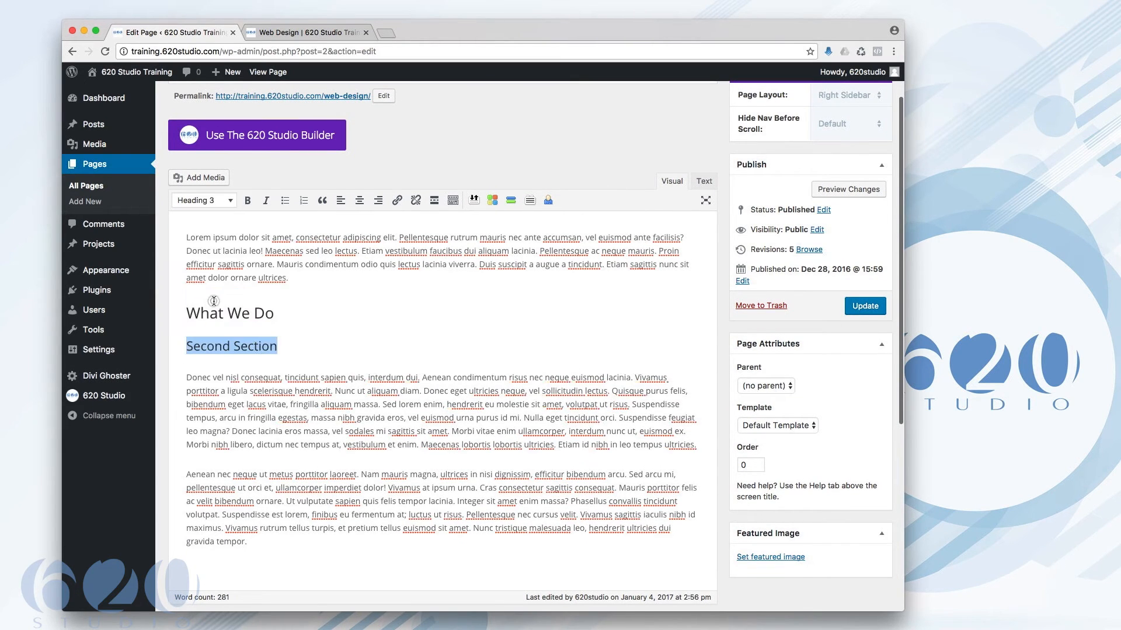
left_click(257, 368)
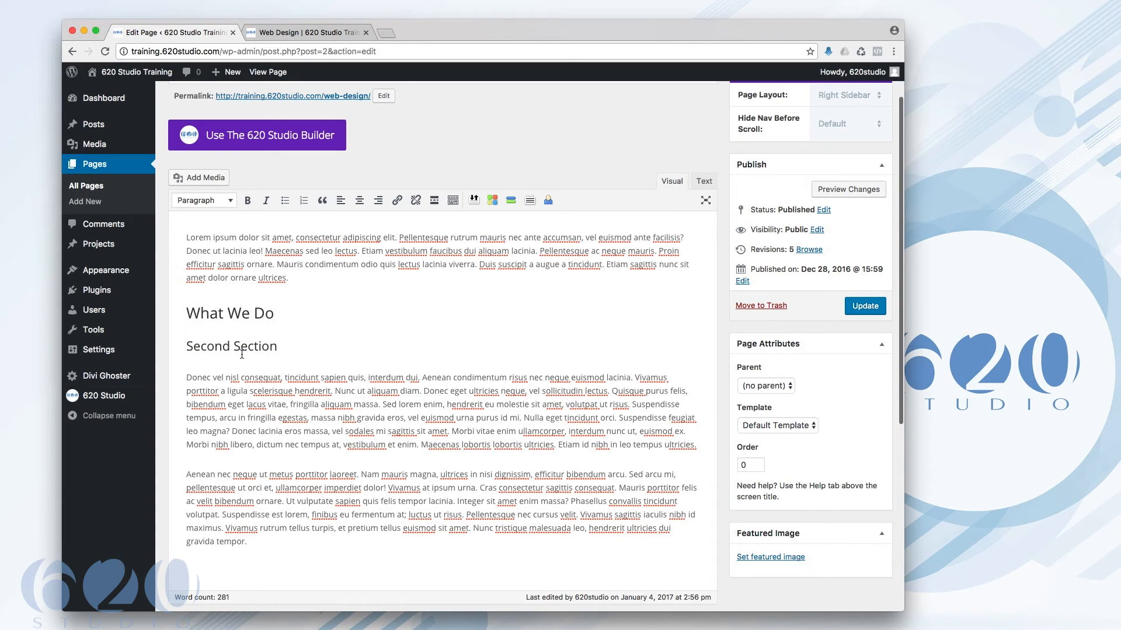
Add a line reading "Header 4" below "Second Section" and format it as Heading 4.
left_click(292, 349)
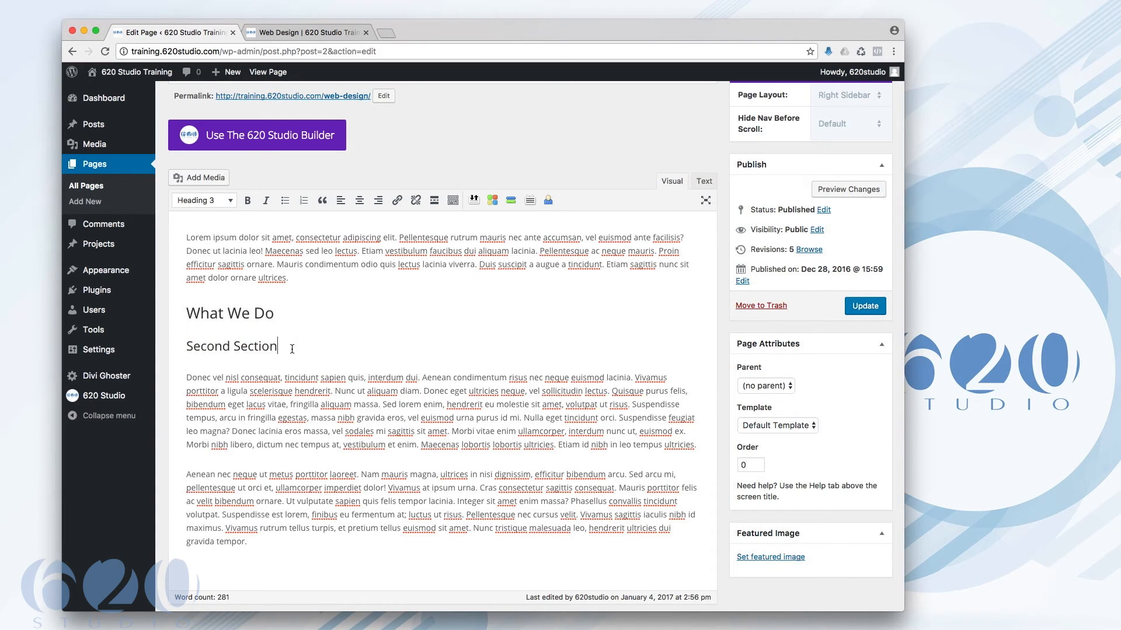
key("Return")
type("Header 4")
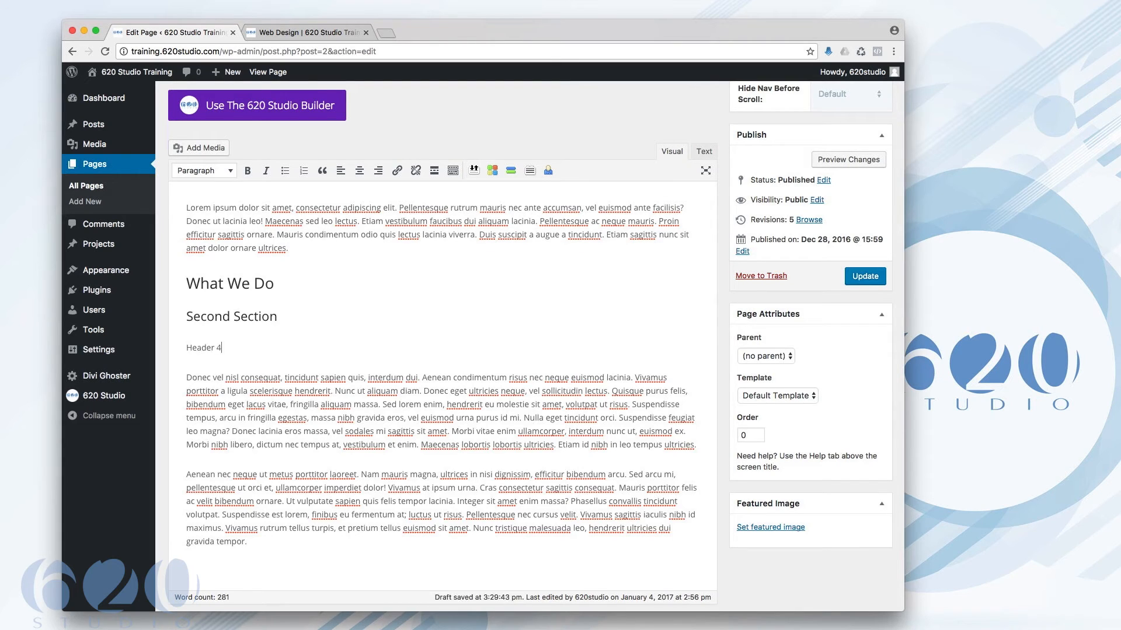
left_click_drag(230, 349, 184, 348)
left_click(231, 171)
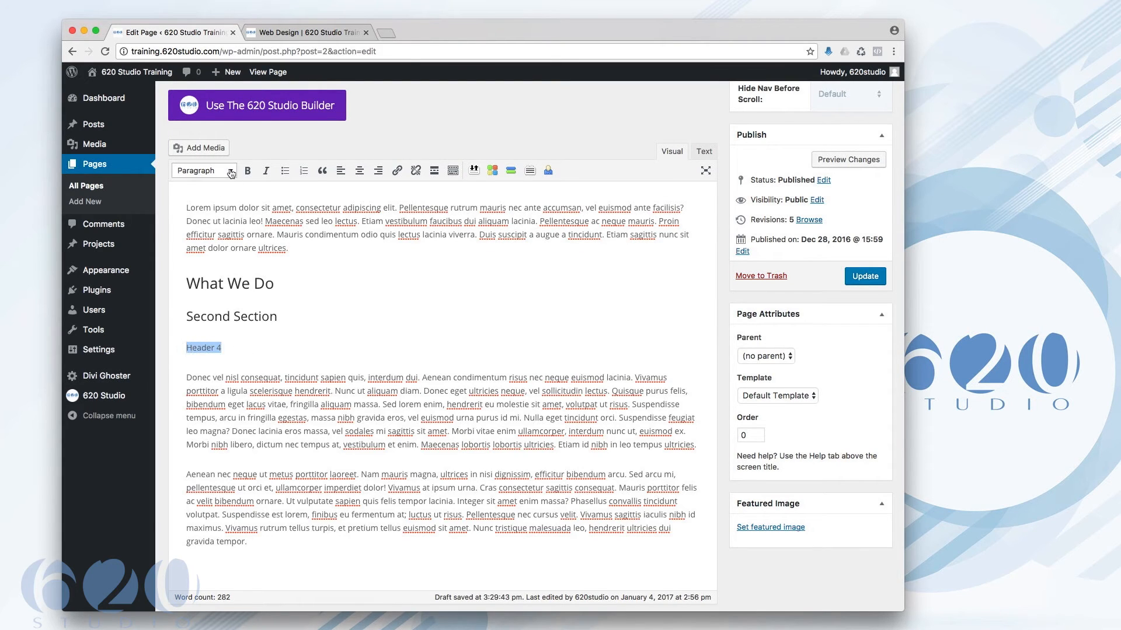
left_click(225, 300)
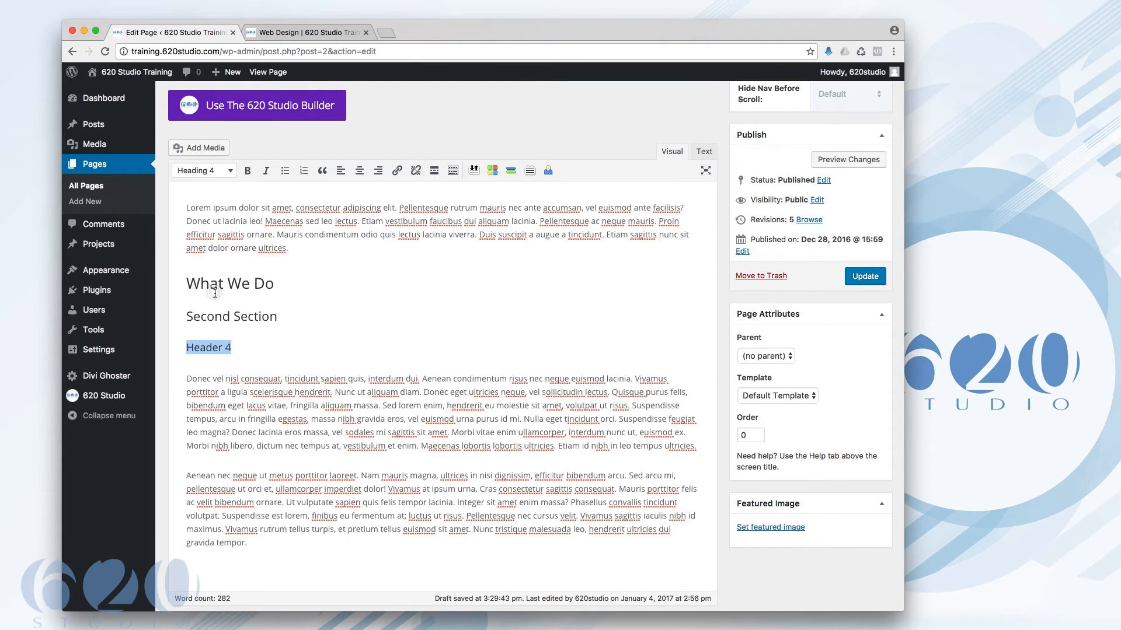
left_click(238, 349)
Replace the "Second Section" heading text with "Design".
scroll(266, 310, "up", 3)
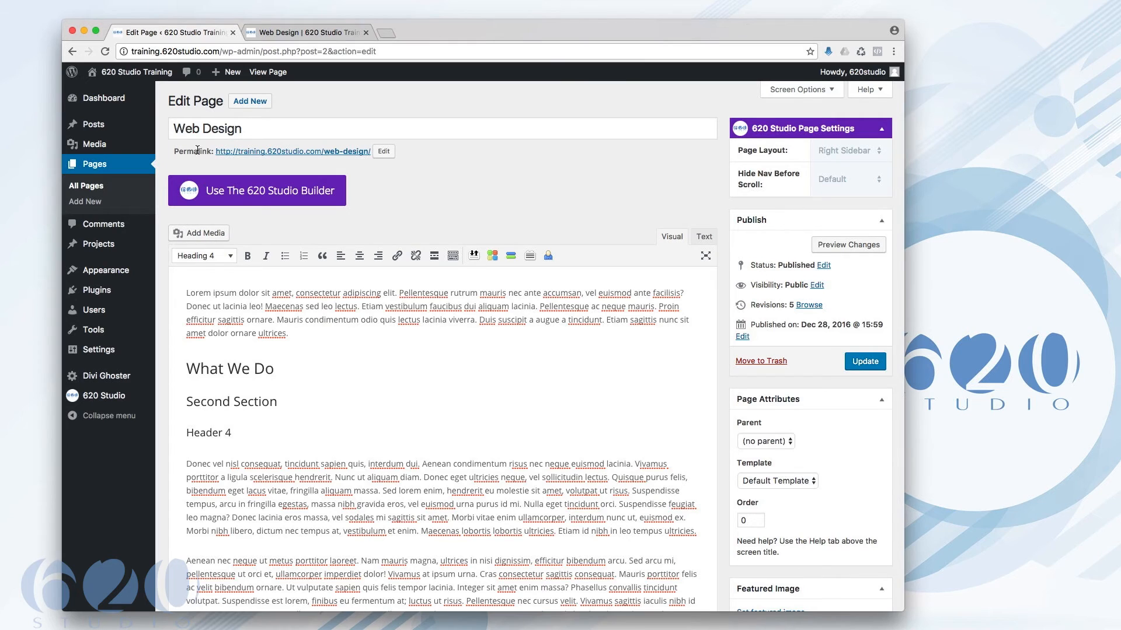
scroll(170, 133, "up", 1)
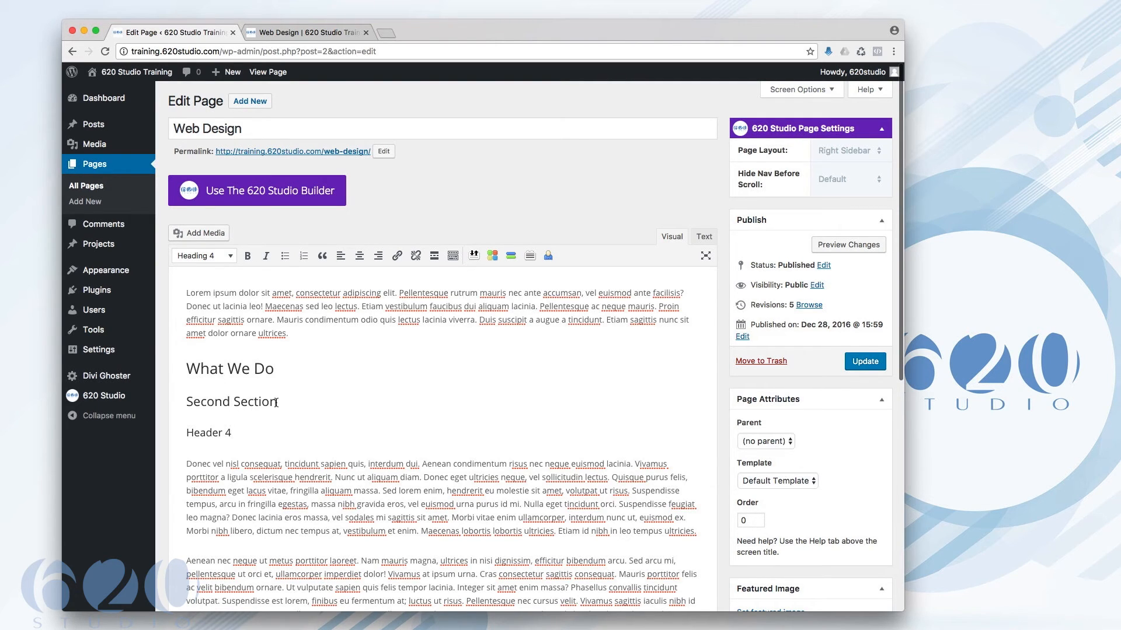
left_click_drag(279, 403, 174, 403)
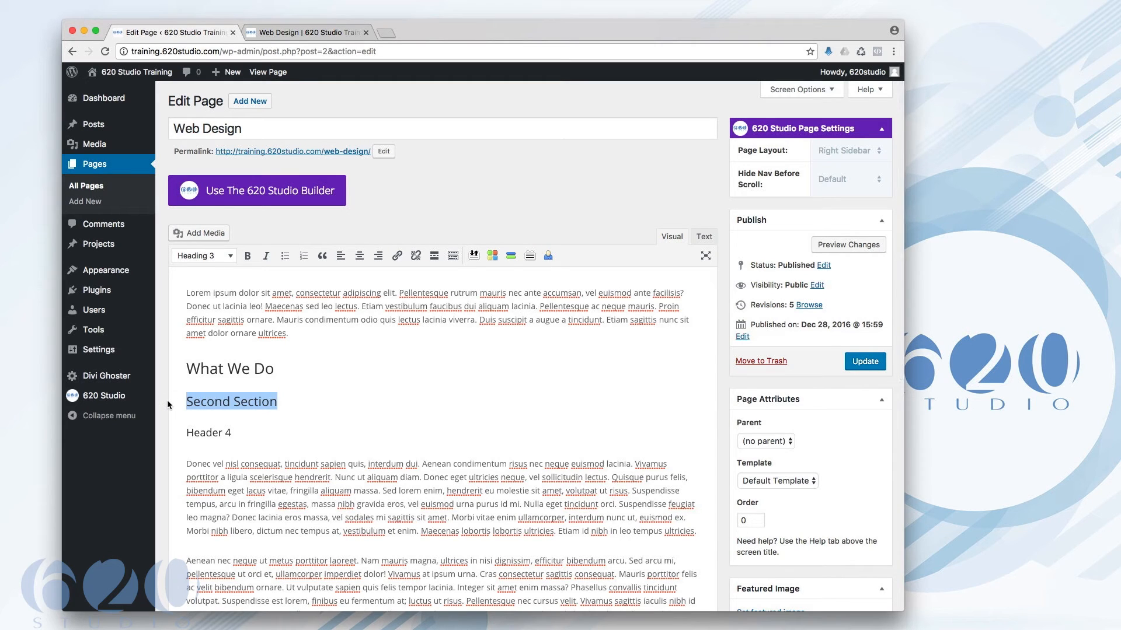
type("Design")
Add a "Development" line below the "Design" heading and format it as Heading 3.
key("Return")
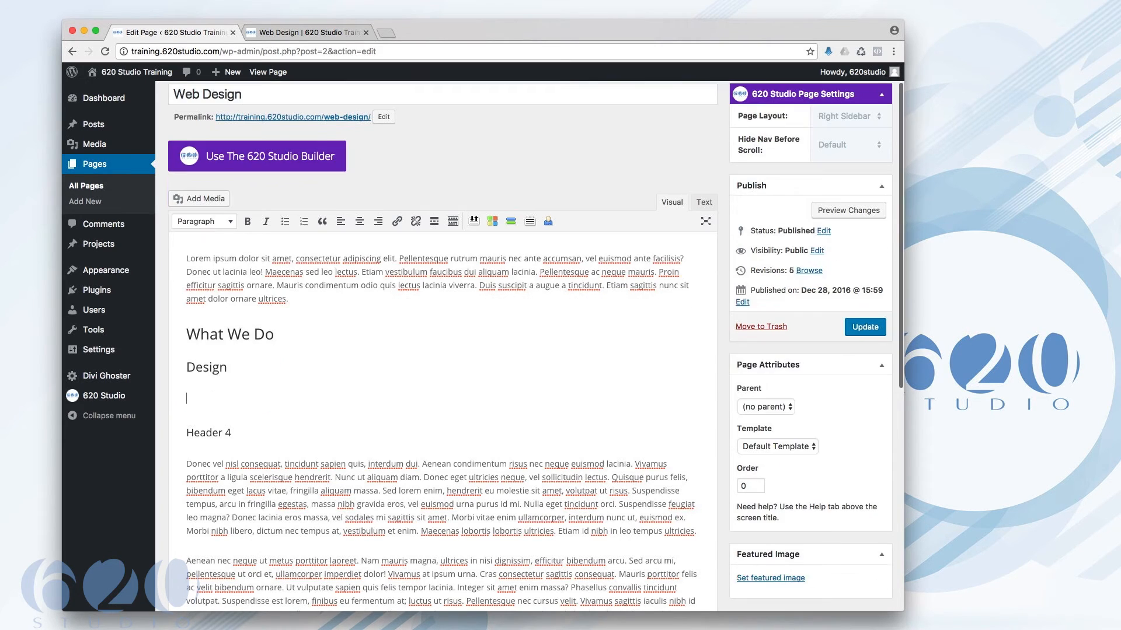
type("Developmen")
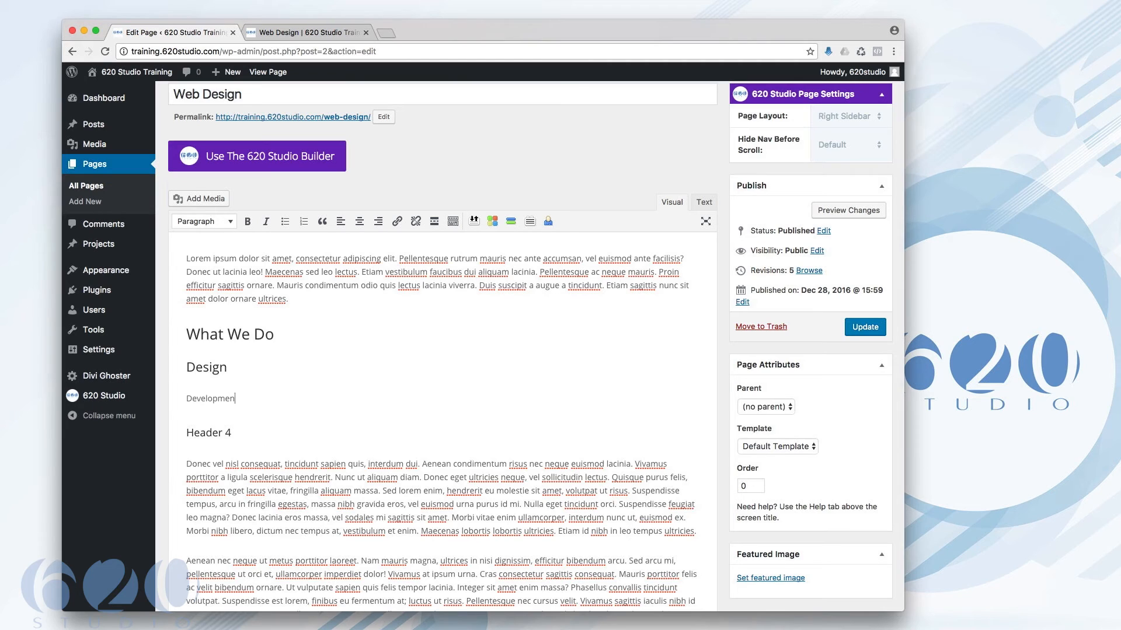
type("t")
left_click_drag(238, 398, 186, 398)
left_click(204, 221)
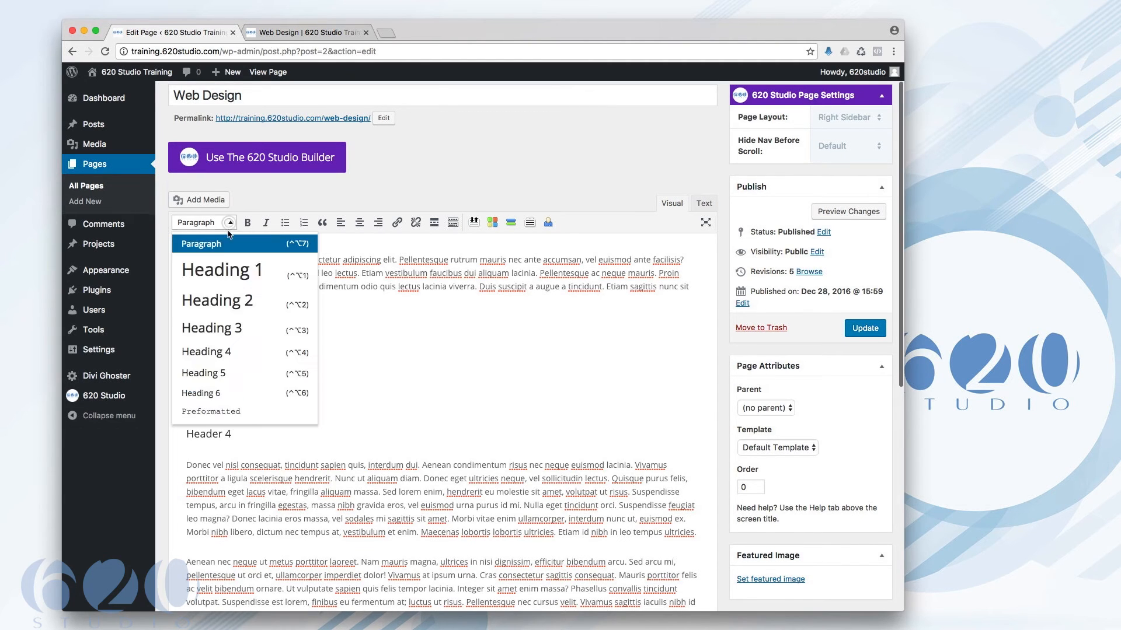
left_click(219, 327)
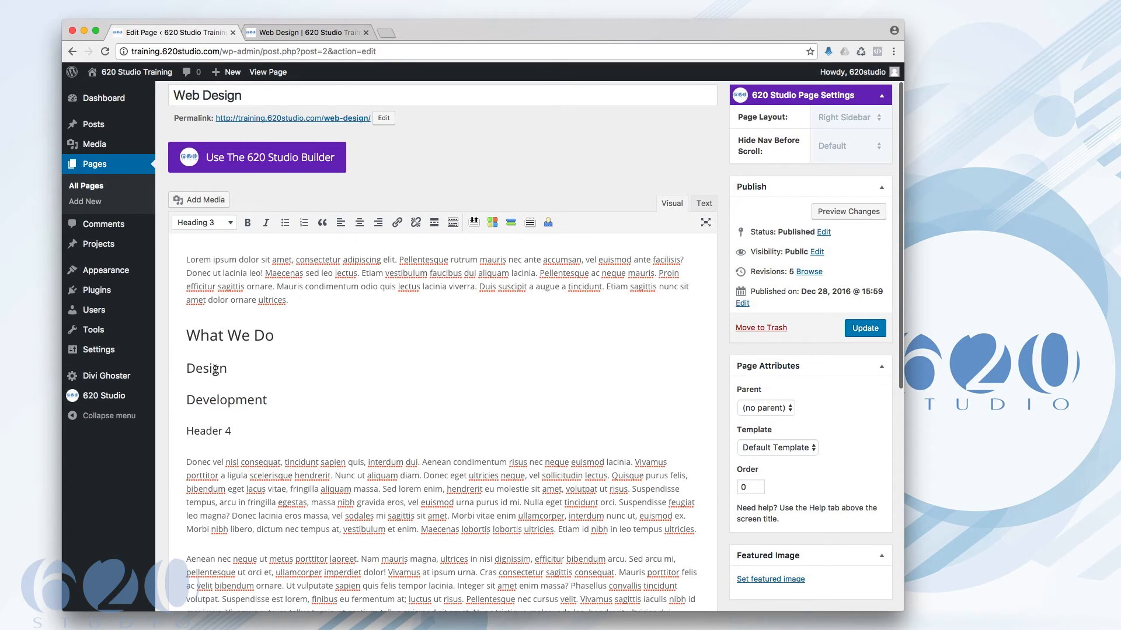
Replace the "Header 4" text with "HTML" and add "CSS" and "PHP" on separate lines below it.
left_click_drag(230, 431, 185, 431)
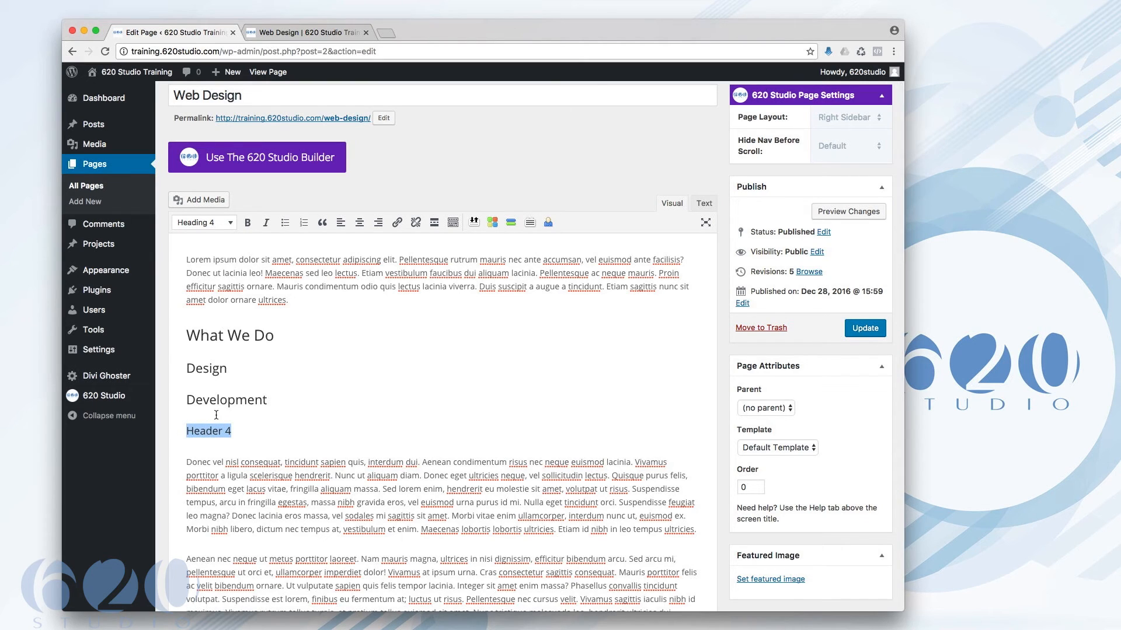
type("HTML")
key("Return")
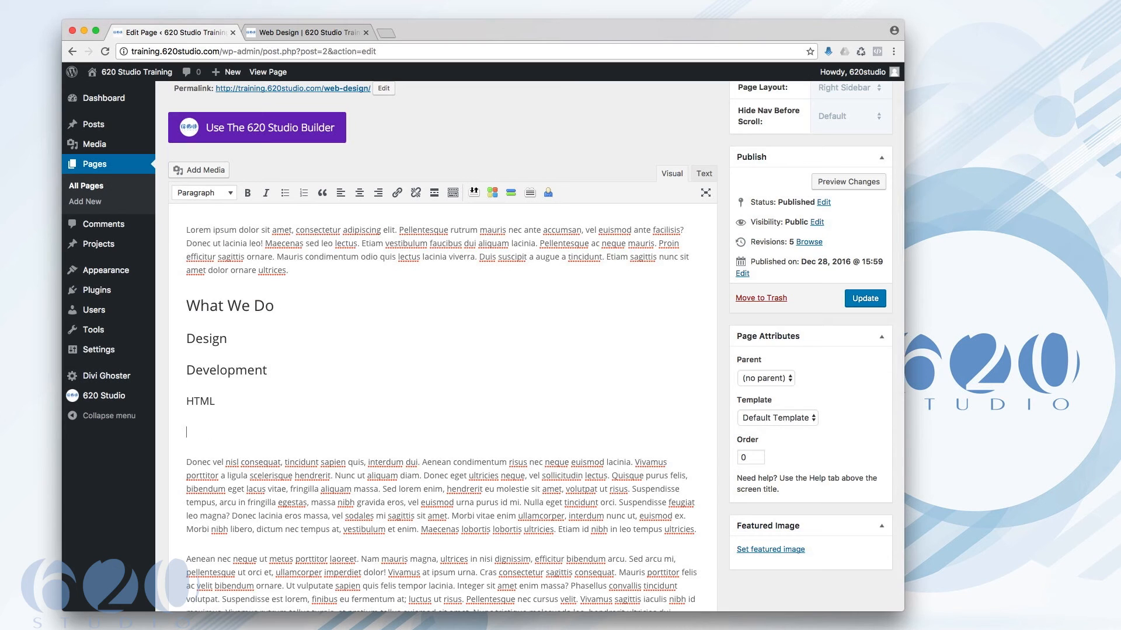
type("CSS")
key("Return")
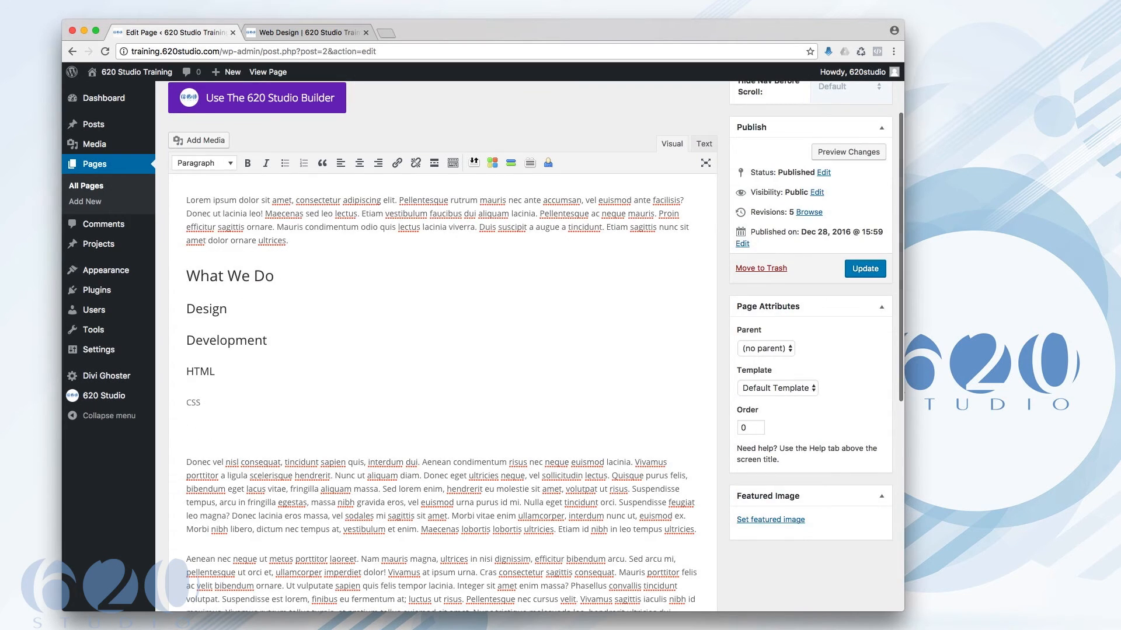
type("PHP")
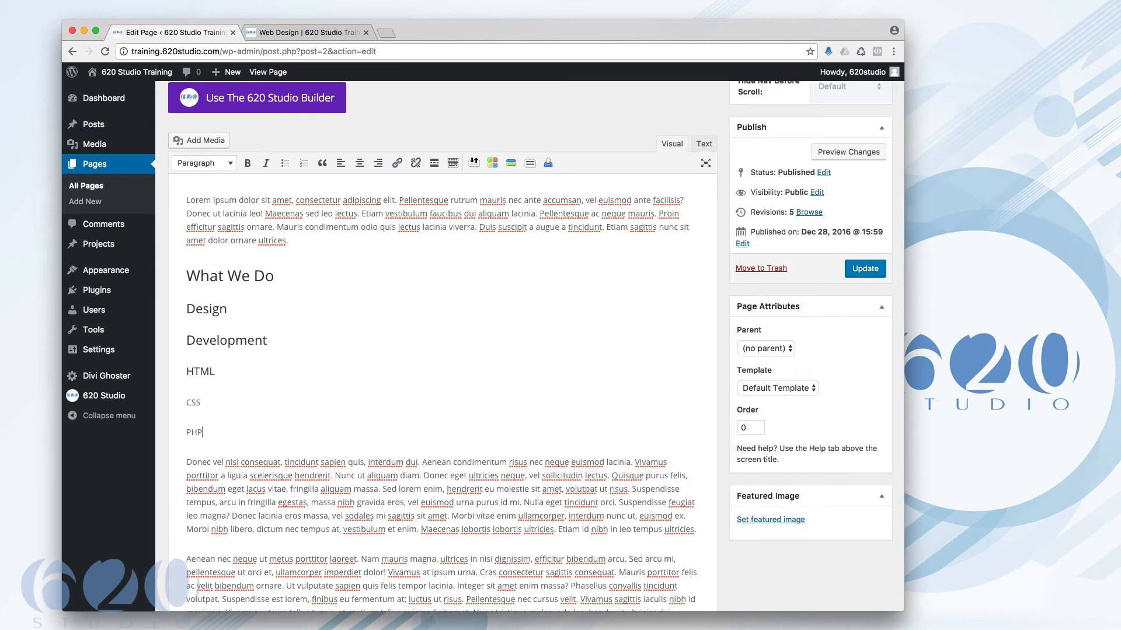
Format the "CSS" and "PHP" lines as Heading 4, and review the heading structure below "What We Do".
double_click(194, 403)
left_click(204, 163)
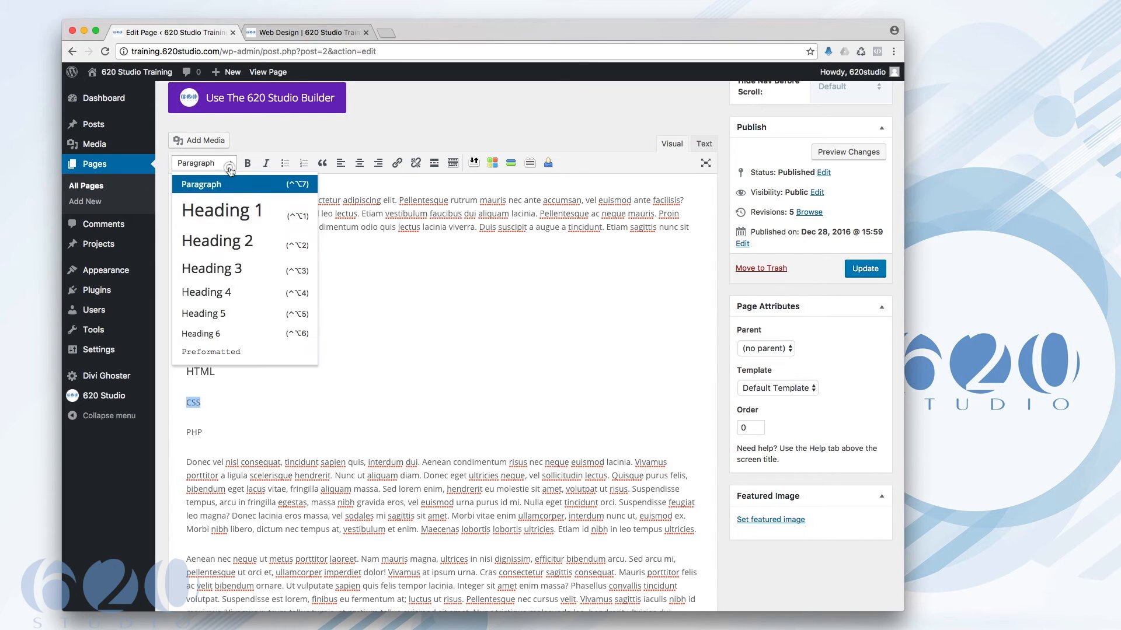
left_click(220, 281)
double_click(195, 432)
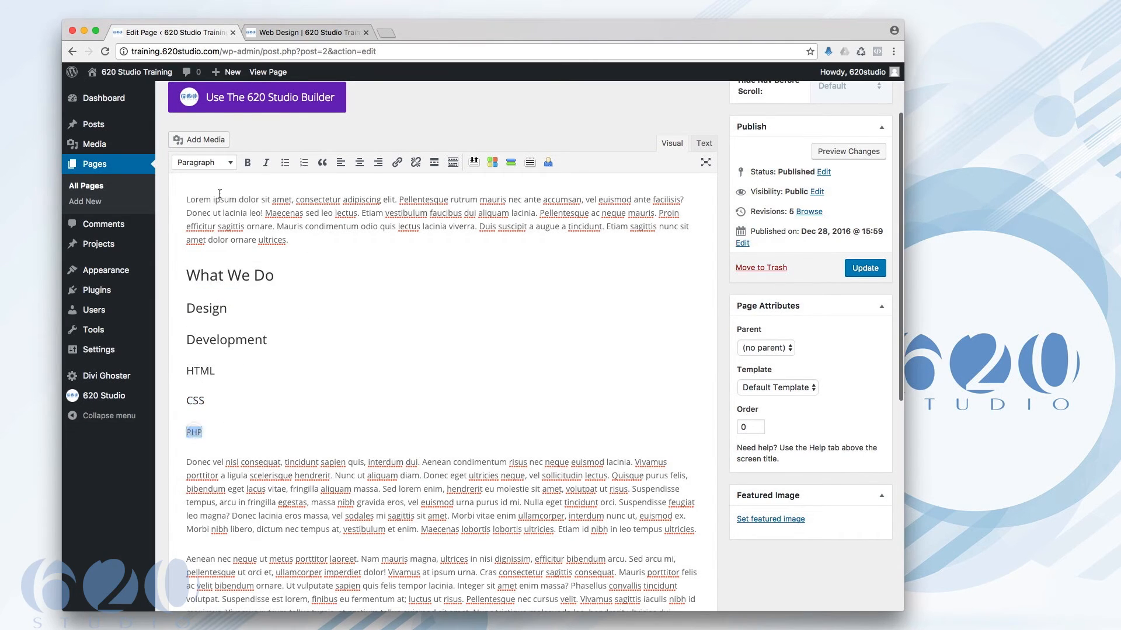
left_click(204, 163)
left_click(216, 291)
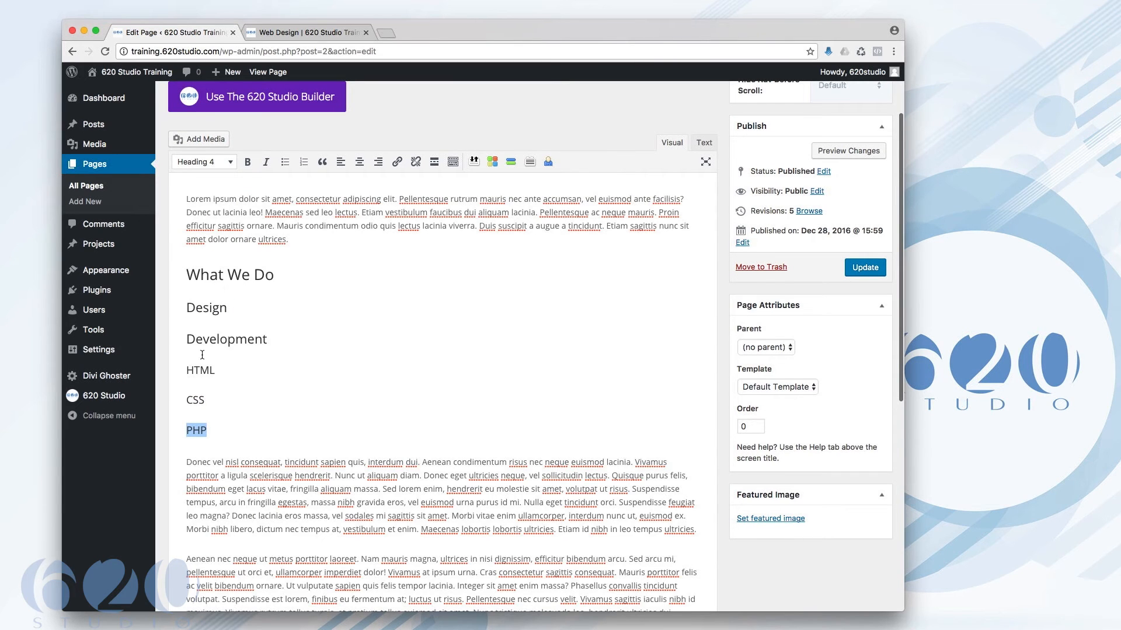
scroll(234, 338, "up", 3)
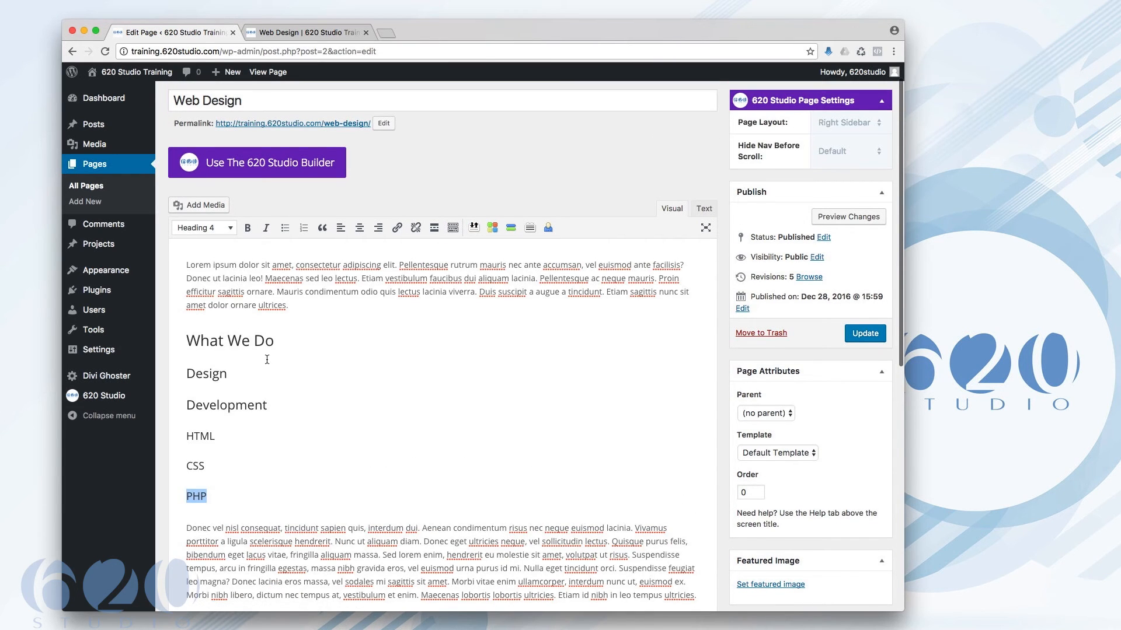
scroll(267, 360, "down", 3)
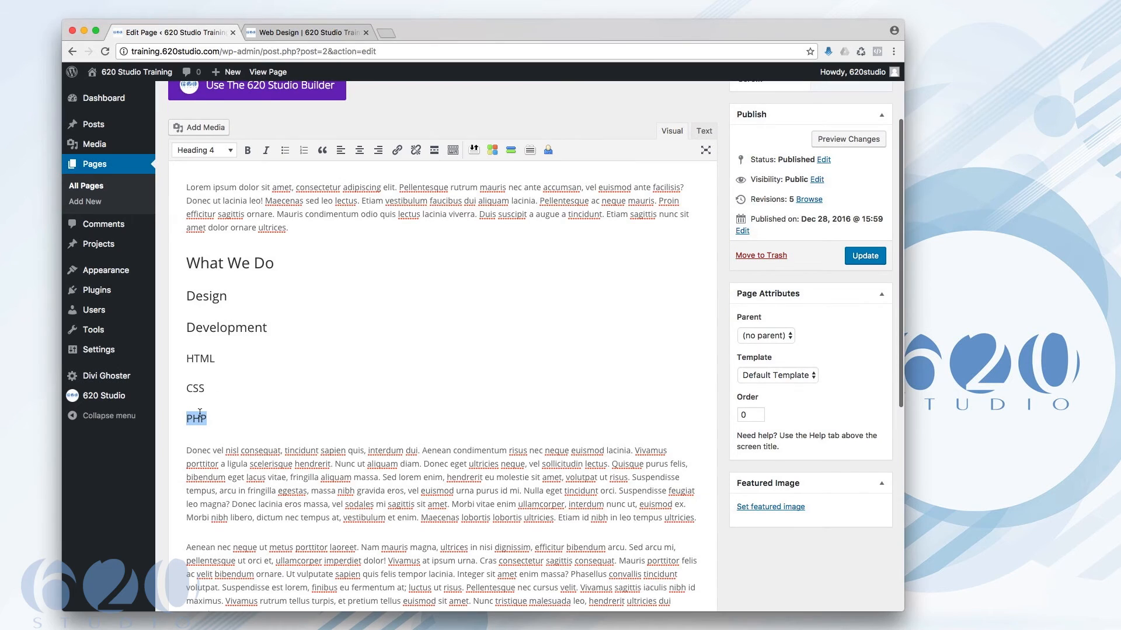
Review the page's heading hierarchy, from "What We Do" through "Design" and "Development" to "HTML", "CSS" and "PHP", and the text around it.
left_click(192, 419)
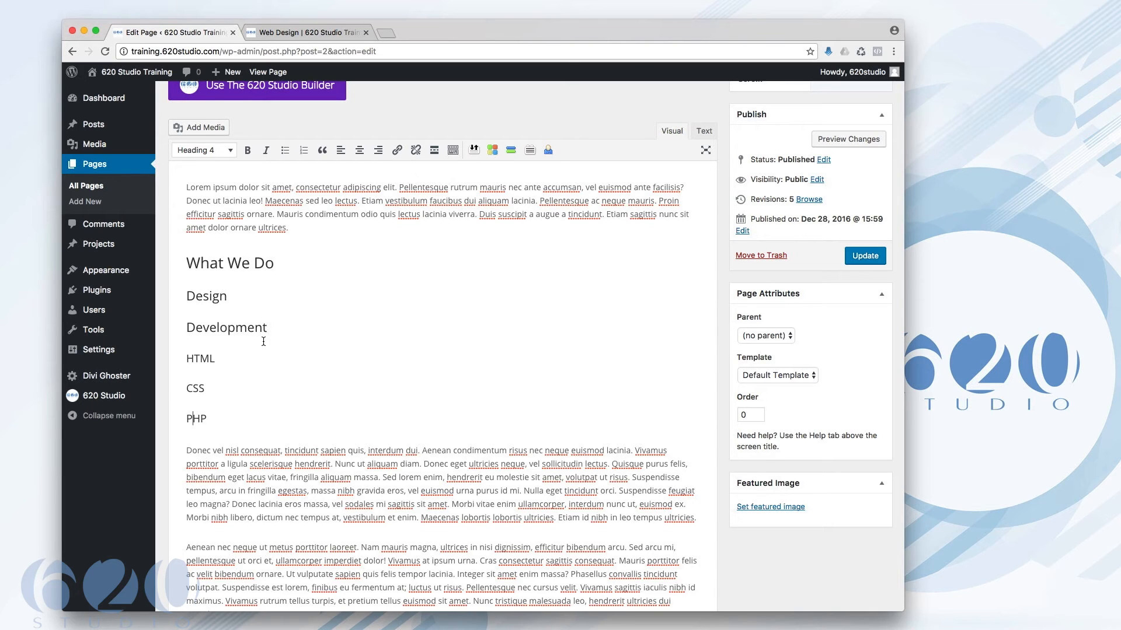
scroll(266, 340, "up", 2)
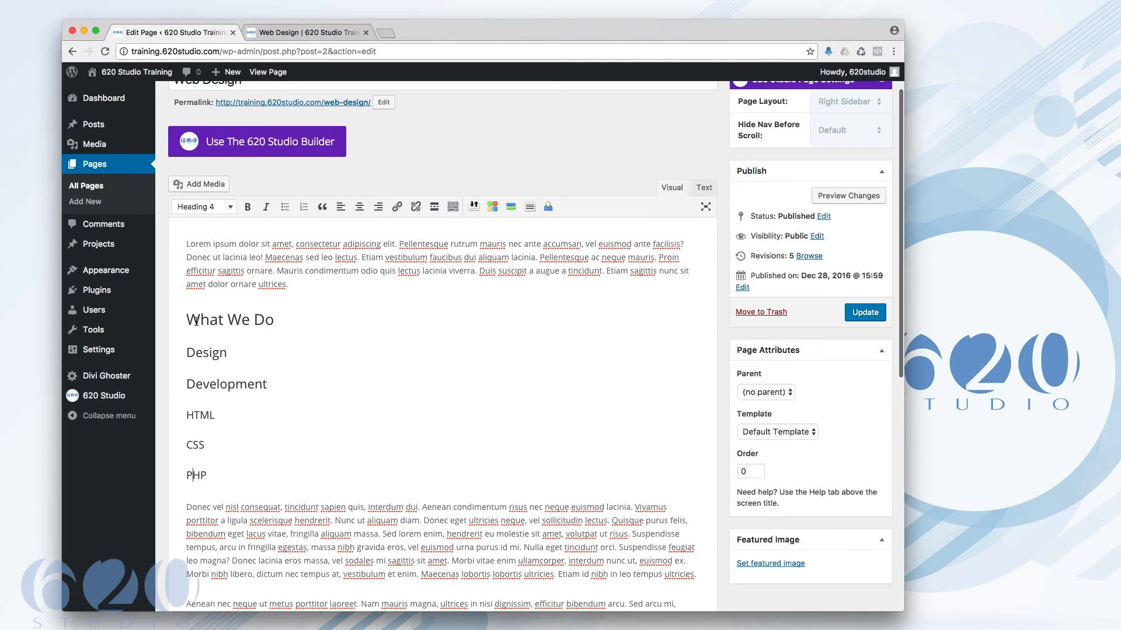
left_click_drag(188, 353, 264, 383)
left_click(257, 383)
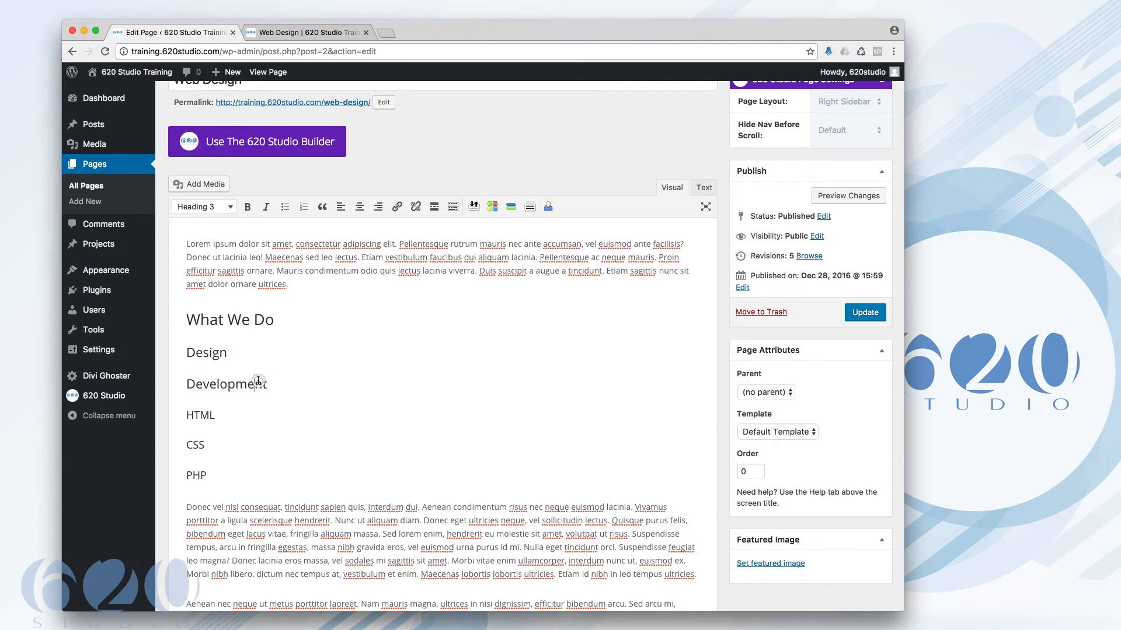
left_click_drag(188, 446, 210, 445)
left_click(193, 445)
scroll(356, 393, "up", 2)
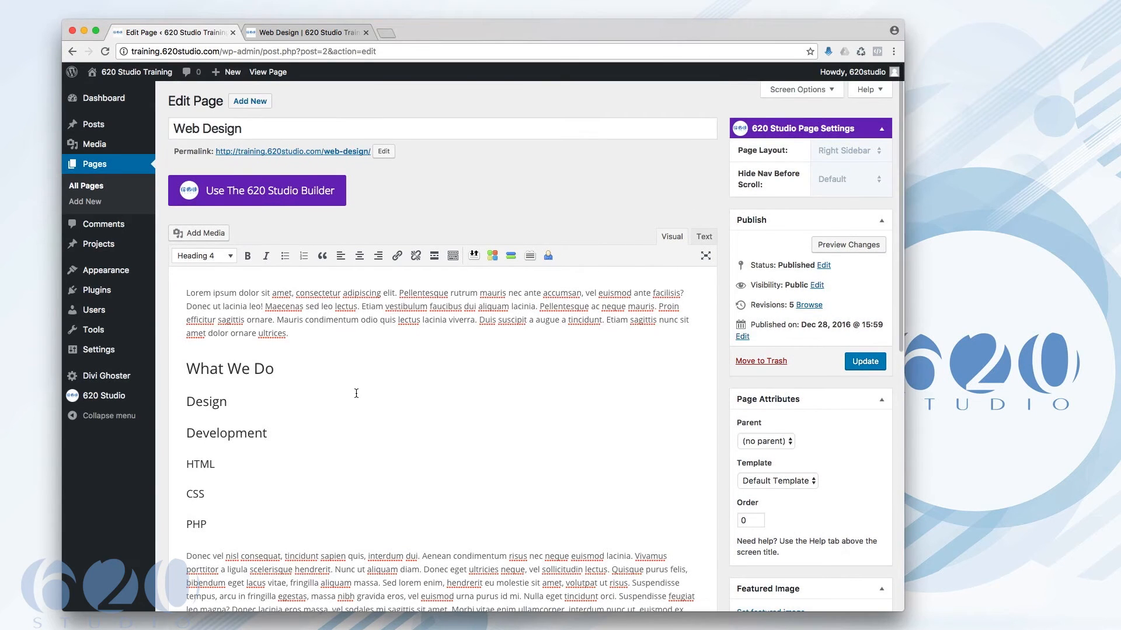
scroll(370, 398, "down", 2)
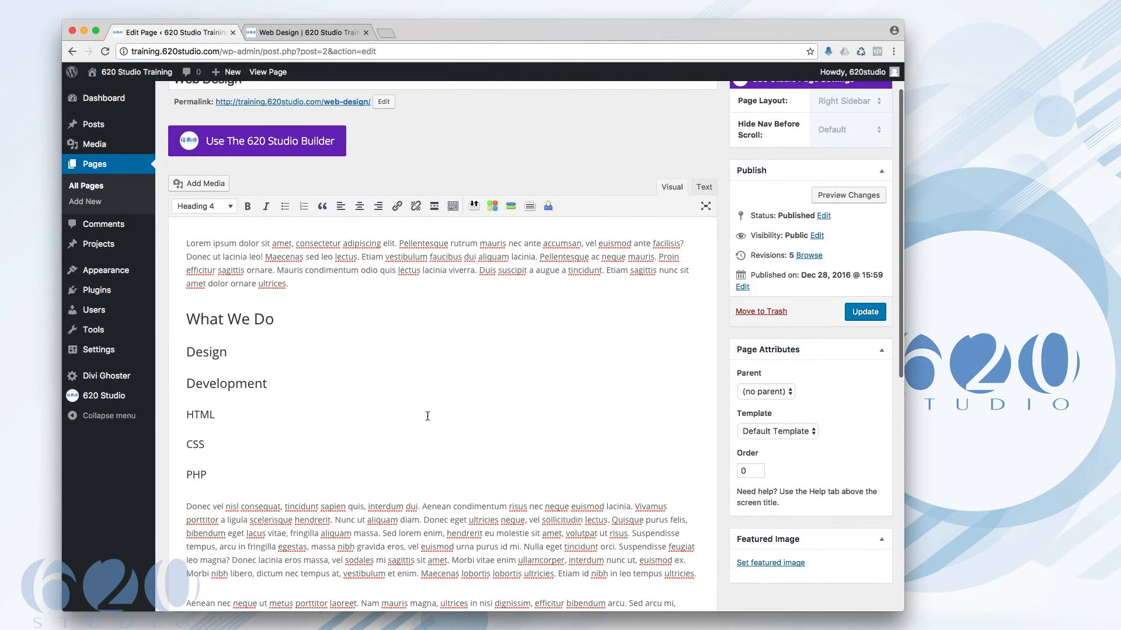
scroll(427, 415, "down", 5)
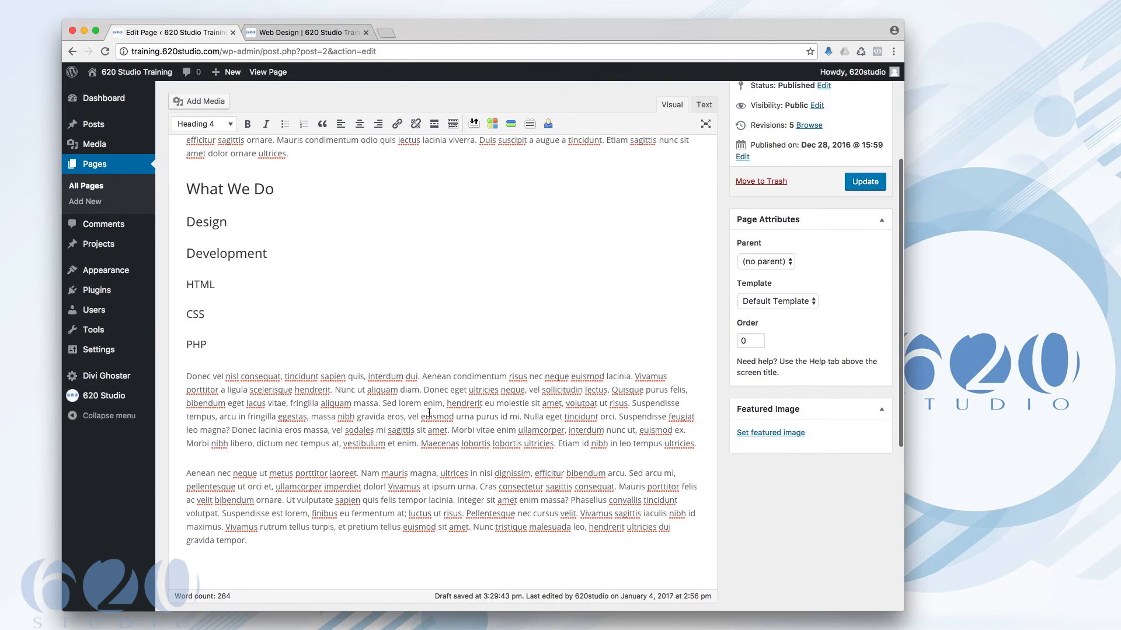
scroll(409, 348, "up", 4)
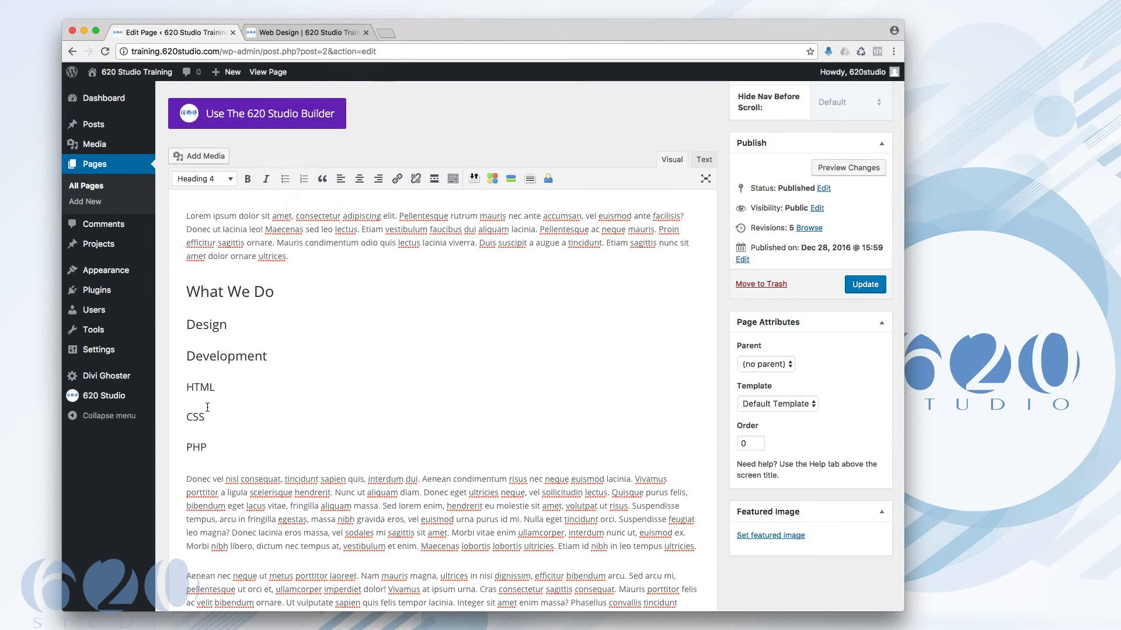
Place the text cursor at the start of the "Aenean nec neque" paragraph and open the file upload for inserting media.
left_click(188, 480)
left_click(186, 479)
scroll(215, 534, "down", 2)
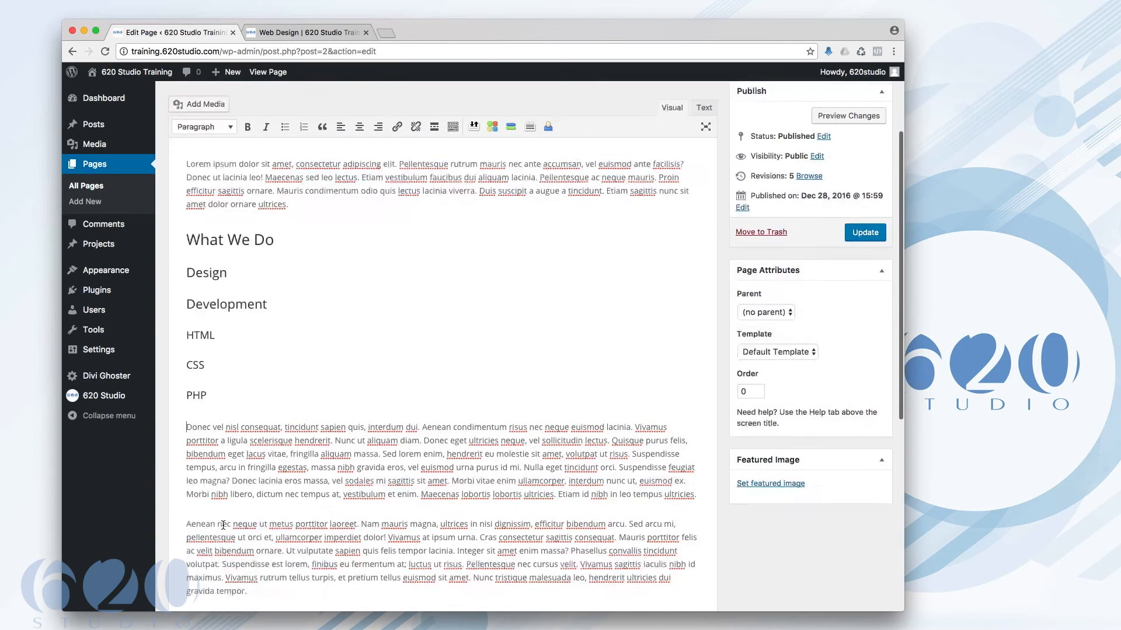
left_click(187, 516)
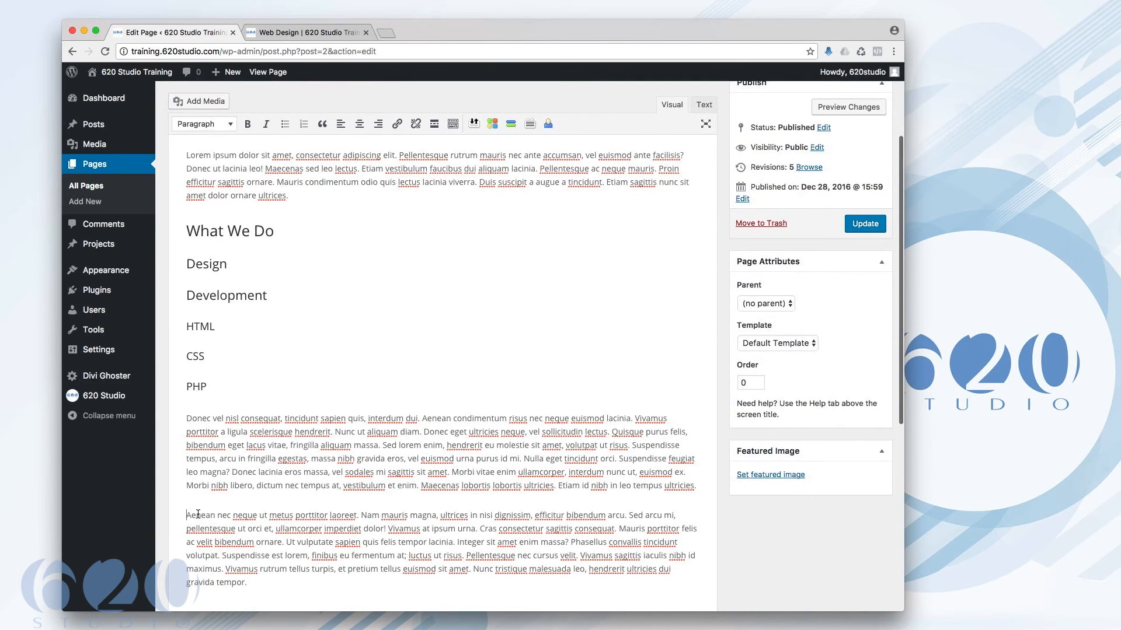
scroll(252, 473, "up", 3)
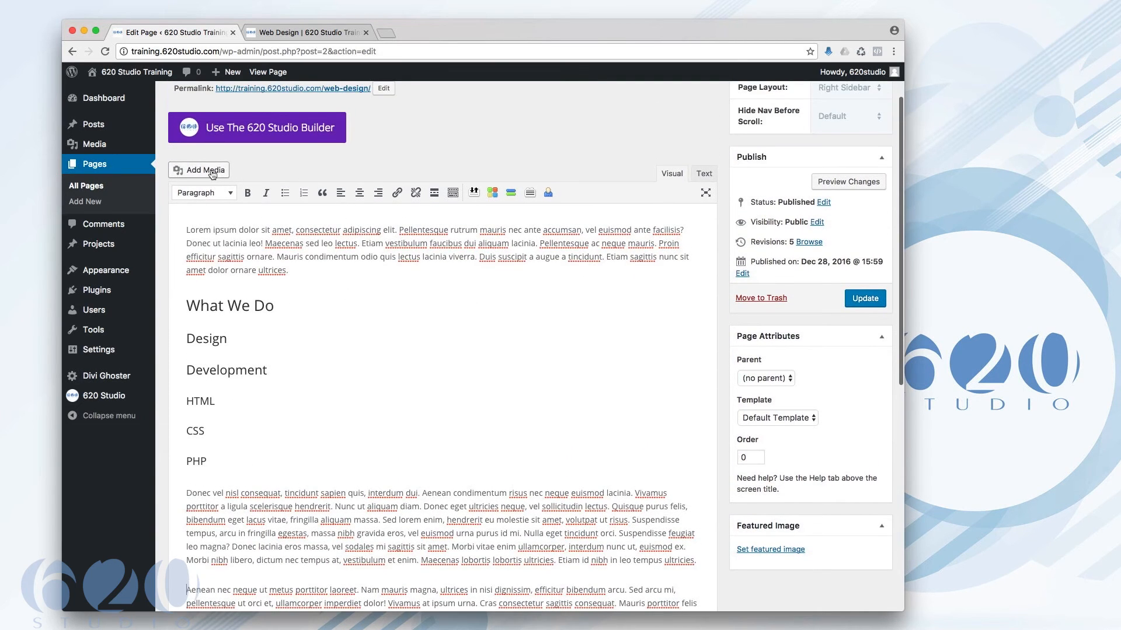
left_click(213, 172)
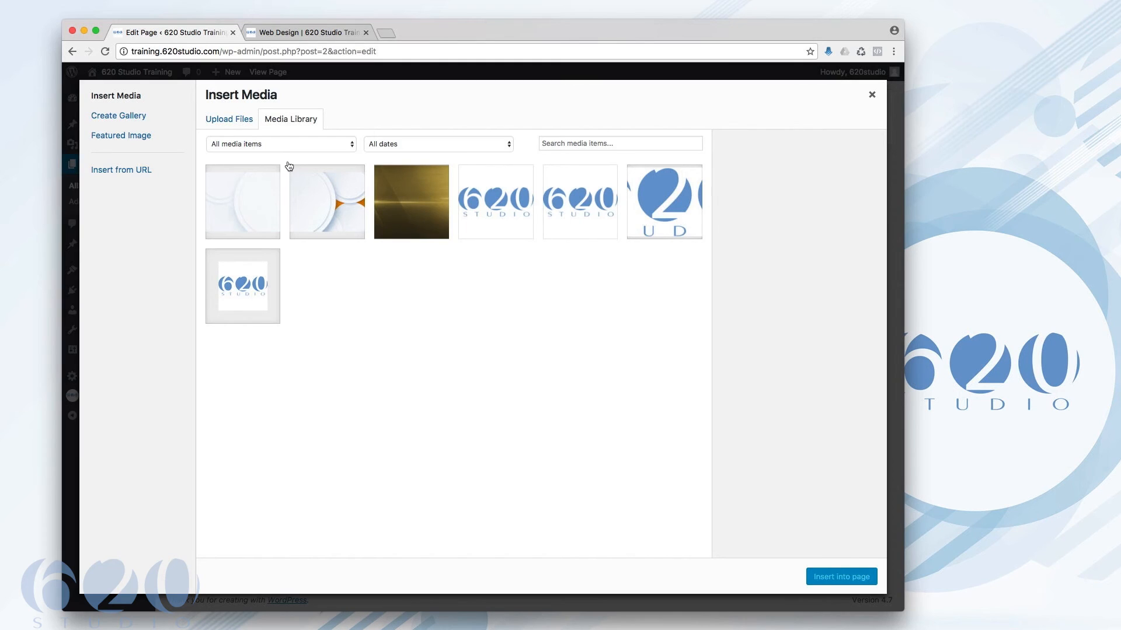
left_click(232, 120)
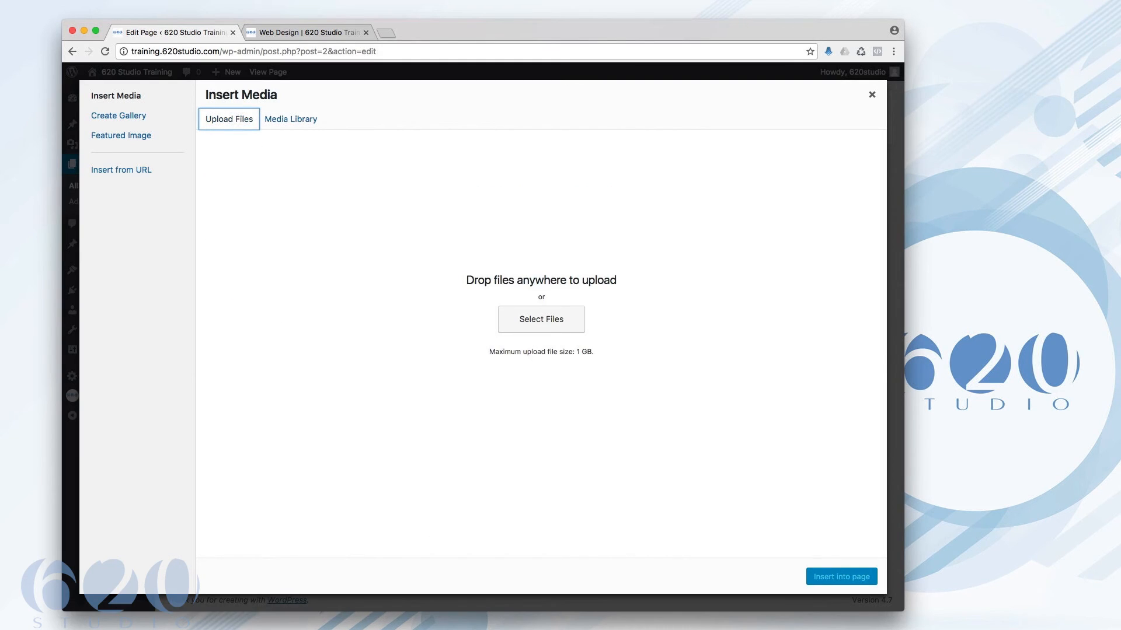
Upload gears.jpg from the Desktop's training folder to the media library and close the file browser window.
key("super+Tab")
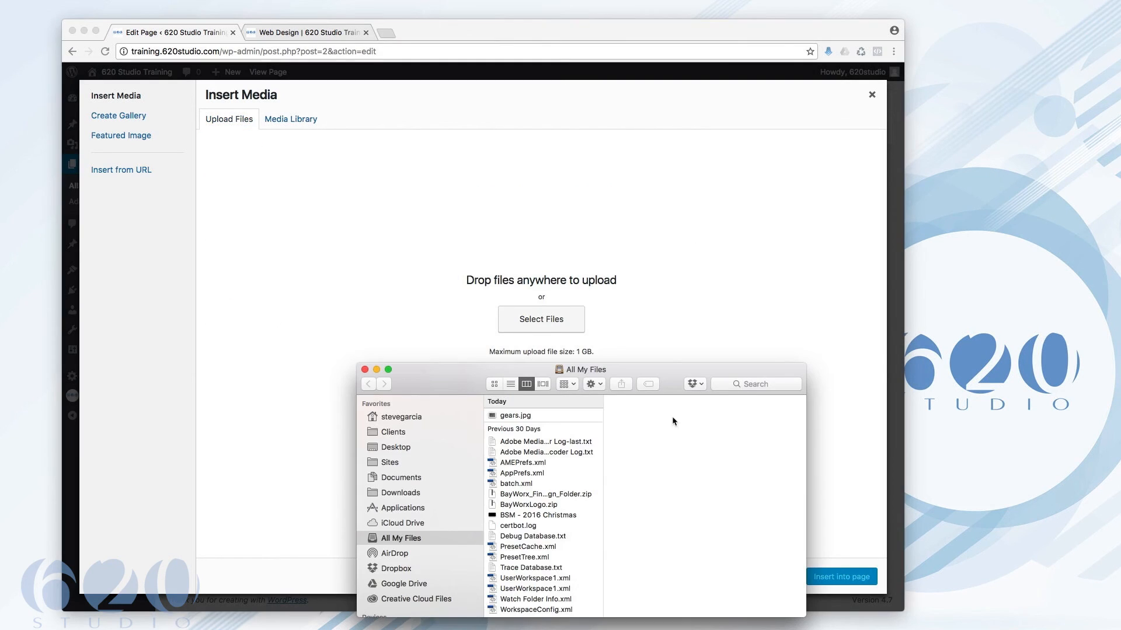
left_click(390, 463)
left_click(399, 446)
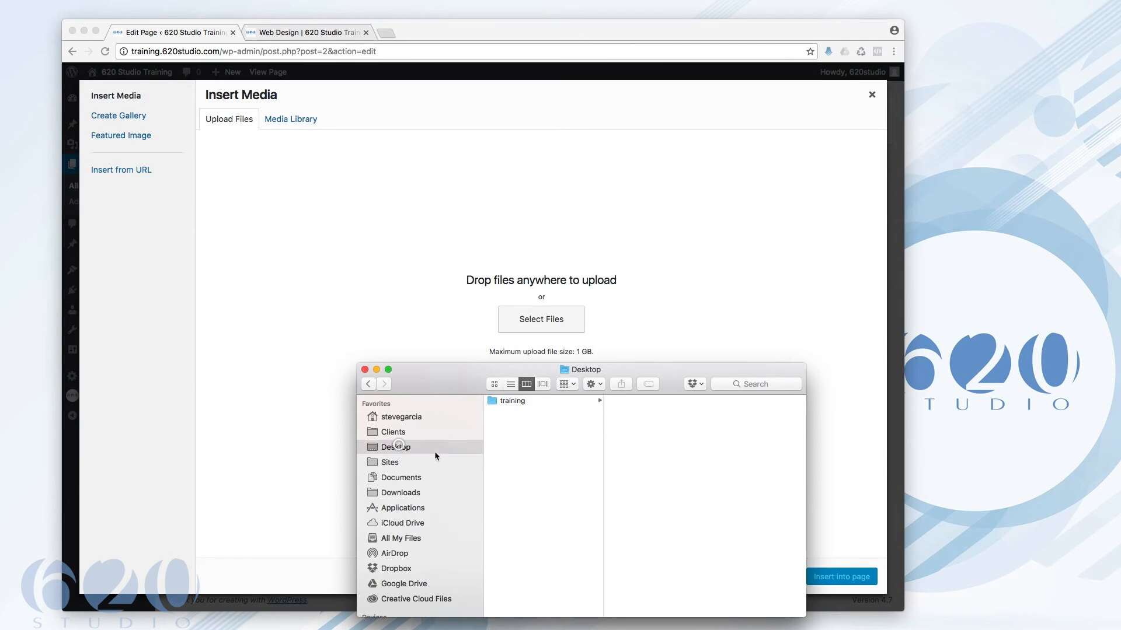
left_click(513, 403)
left_click(635, 404)
left_click_drag(581, 402, 523, 310)
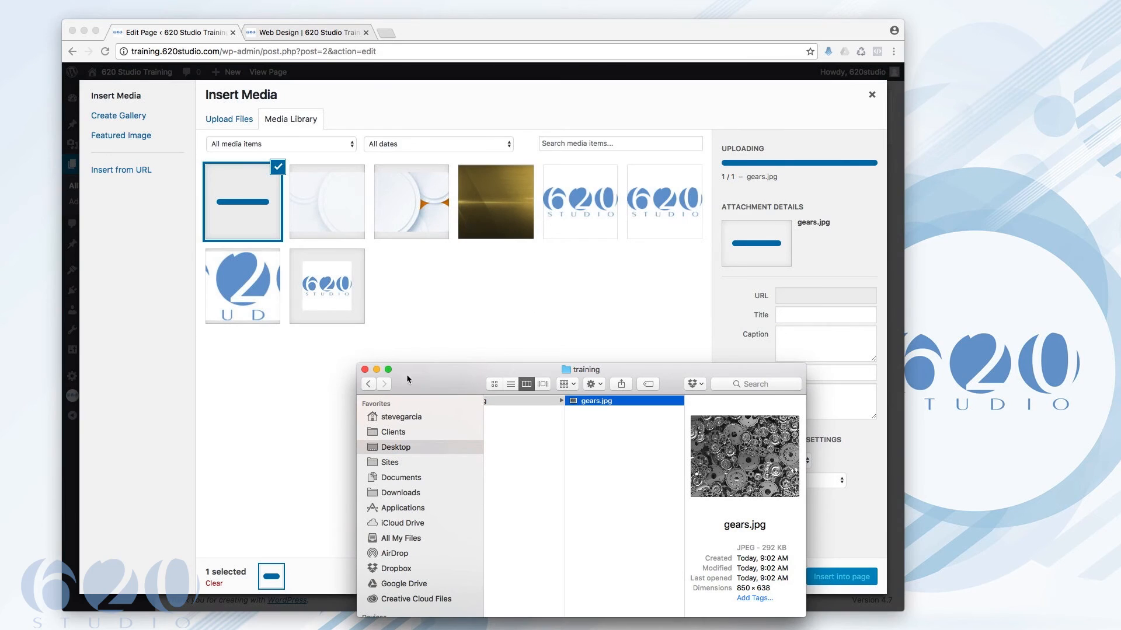
left_click(365, 369)
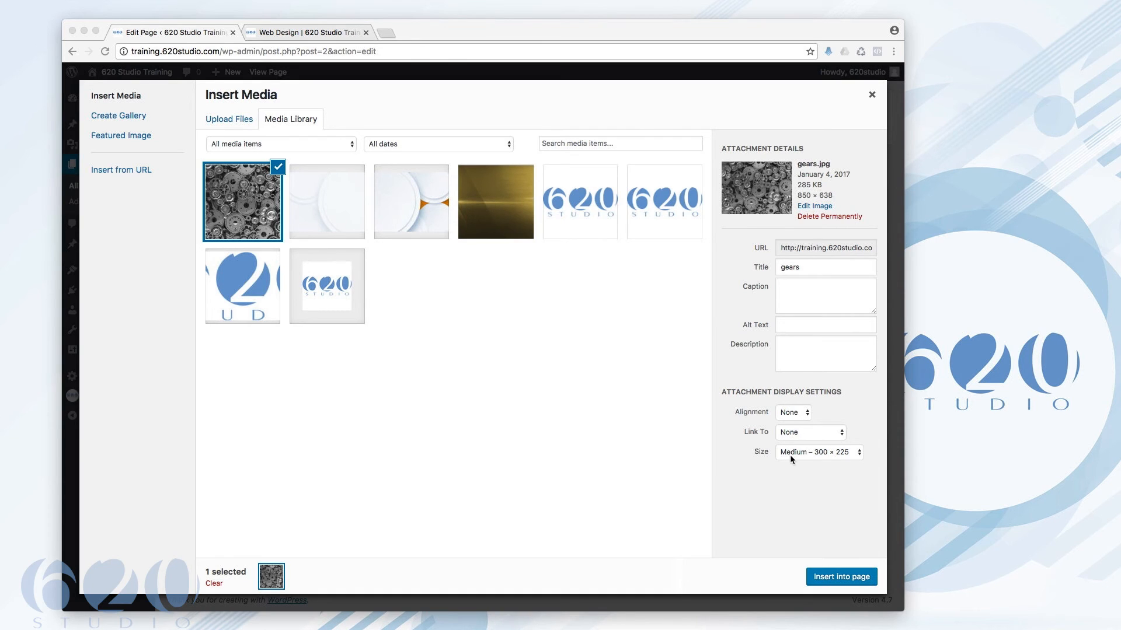
Insert the gears image into the page with Left alignment, no link and the Medium – 300 × 225 size.
left_click(807, 417)
left_click(807, 416)
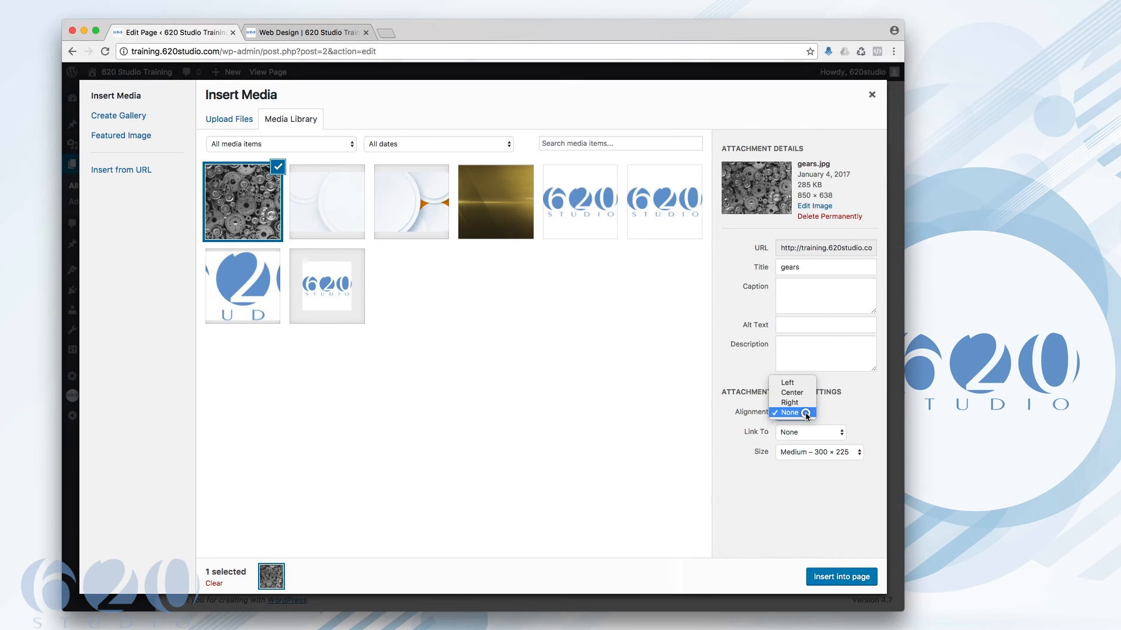
left_click(798, 387)
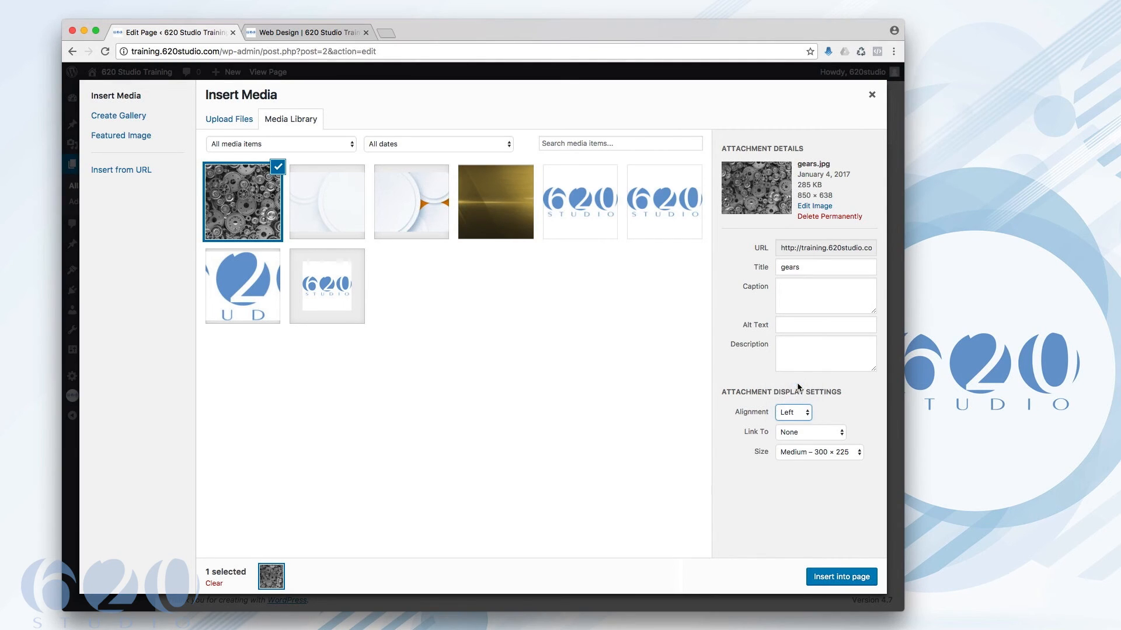
left_click(843, 453)
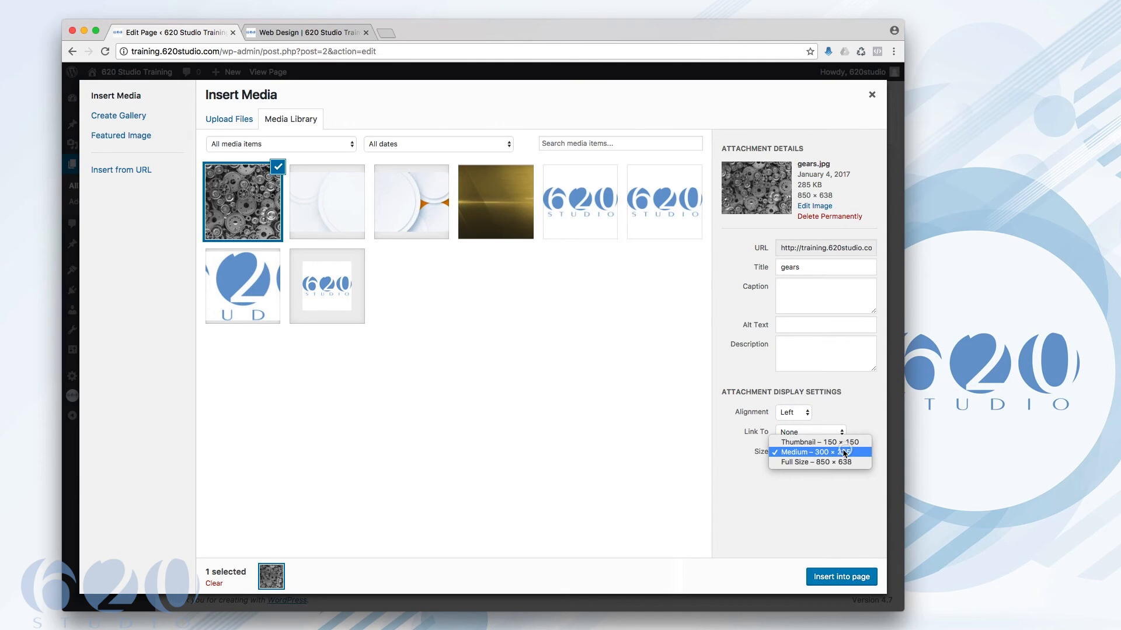
left_click(807, 454)
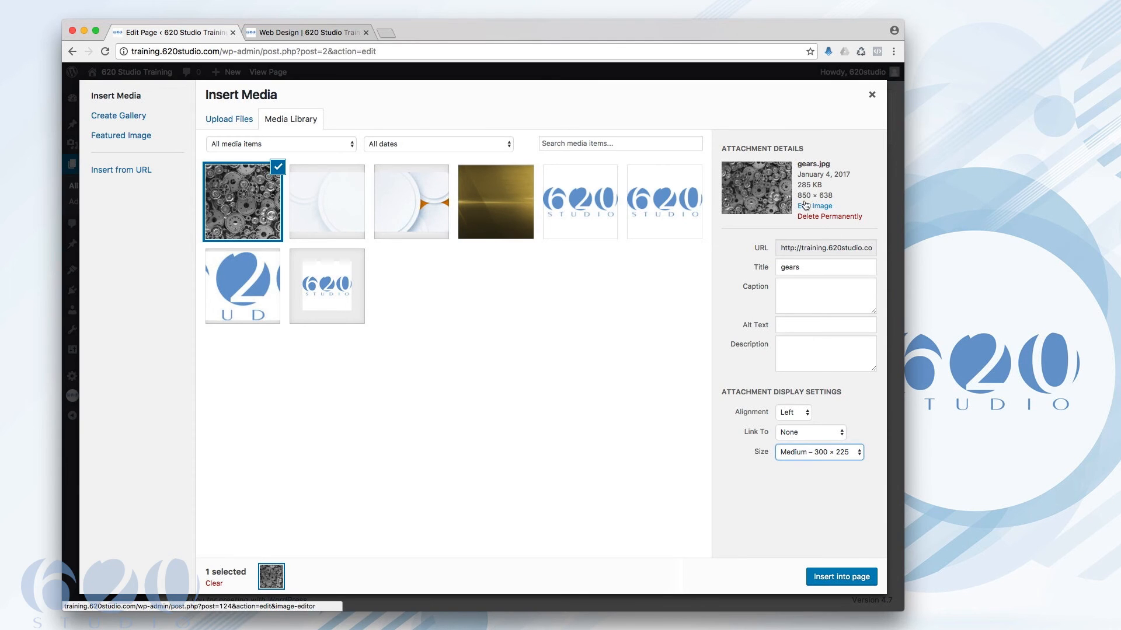
left_click(844, 578)
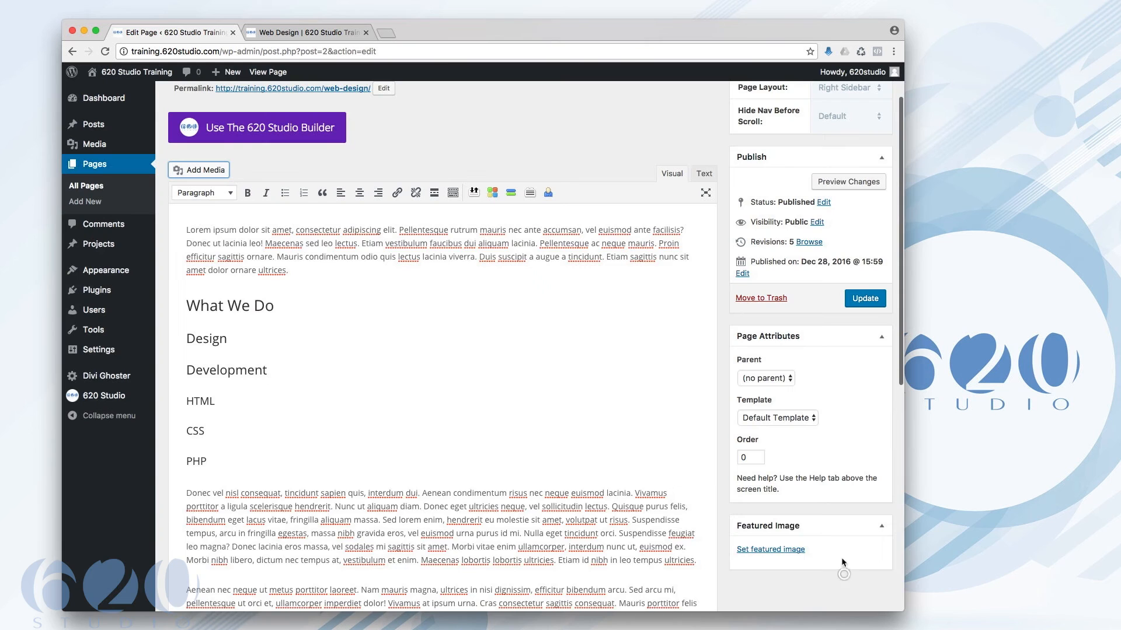
scroll(666, 485, "down", 5)
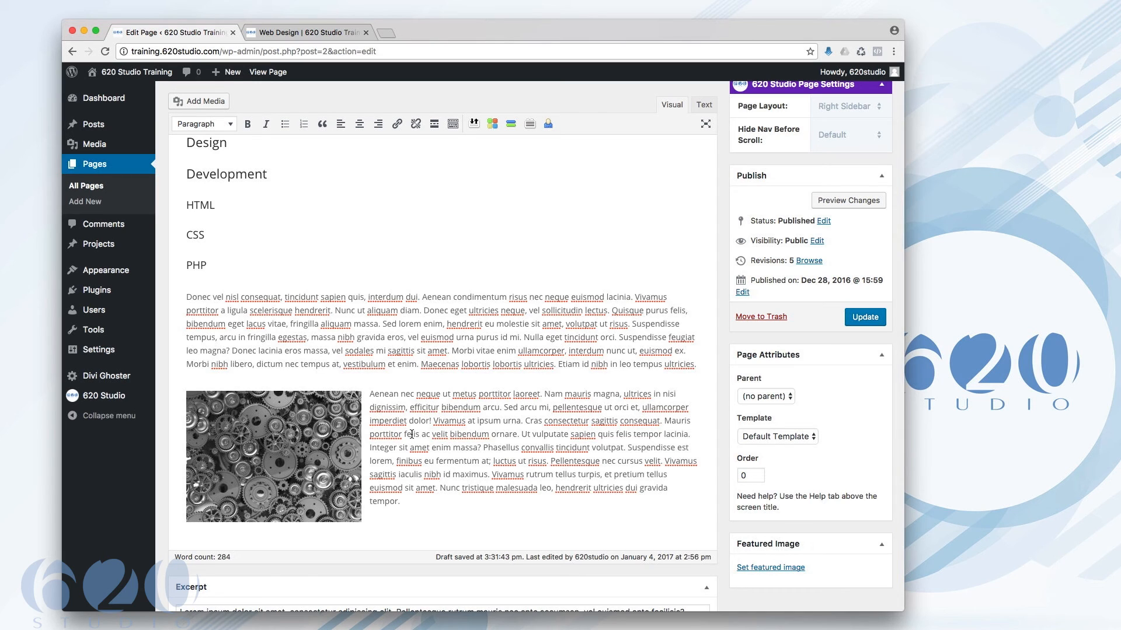
Change the gears image's alignment to Right in its image details and apply the update.
scroll(411, 420, "up", 1)
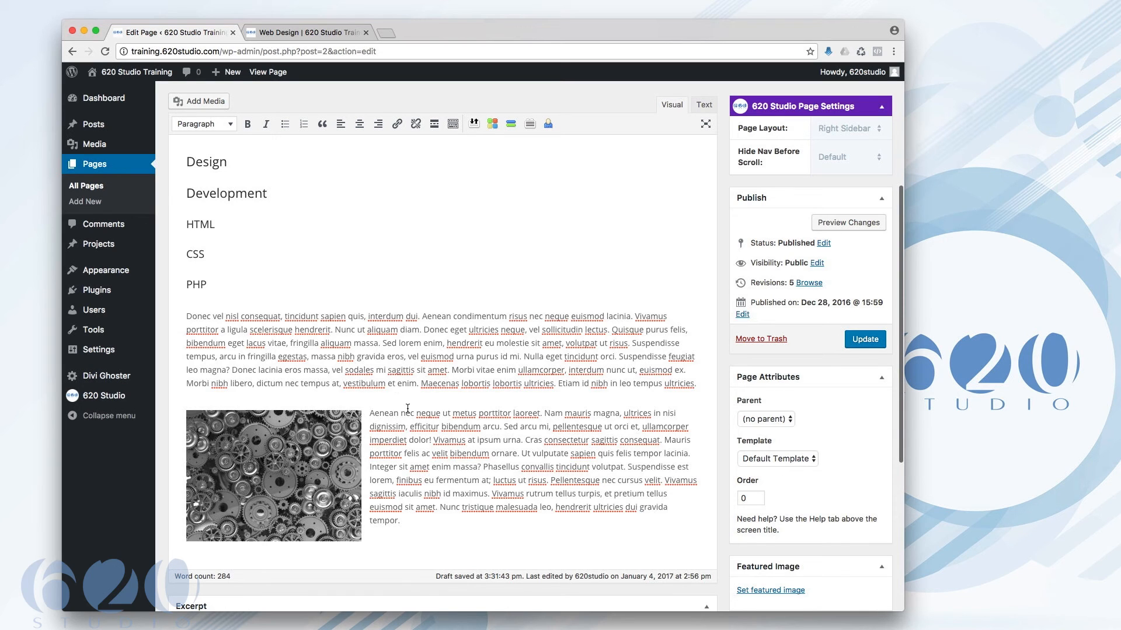
scroll(383, 413, "up", 2)
scroll(383, 413, "down", 2)
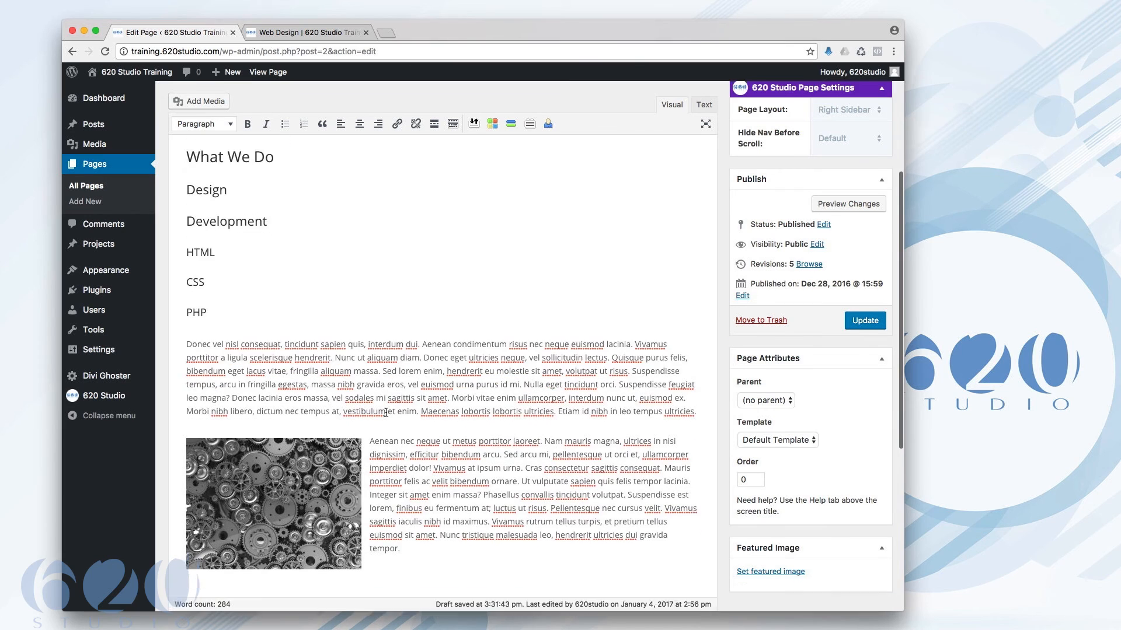
left_click(303, 455)
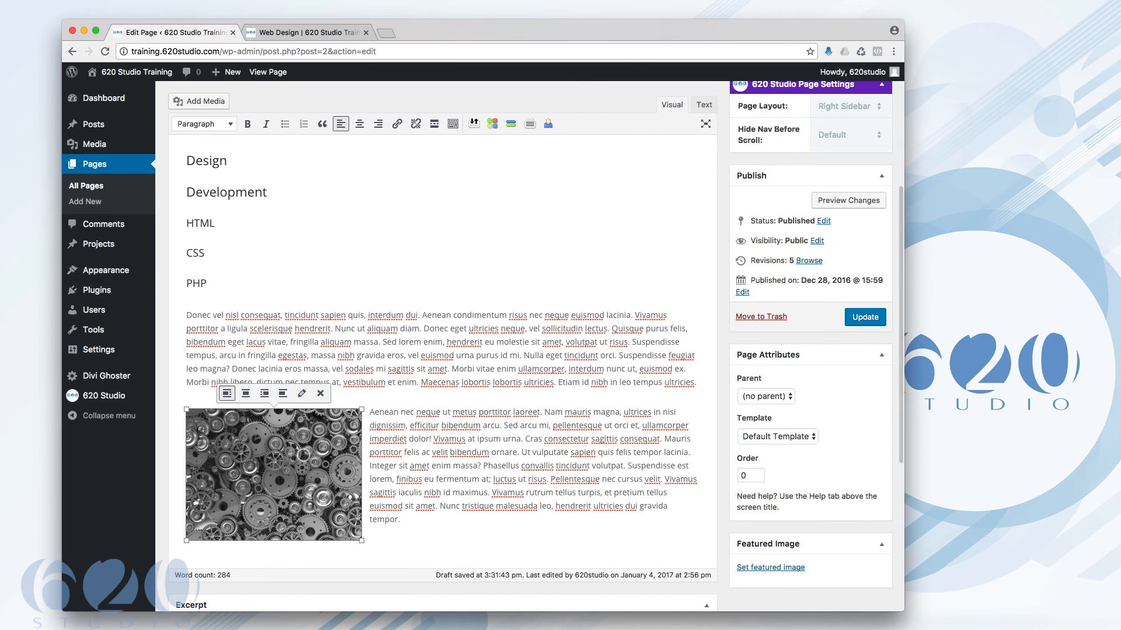
left_click(298, 393)
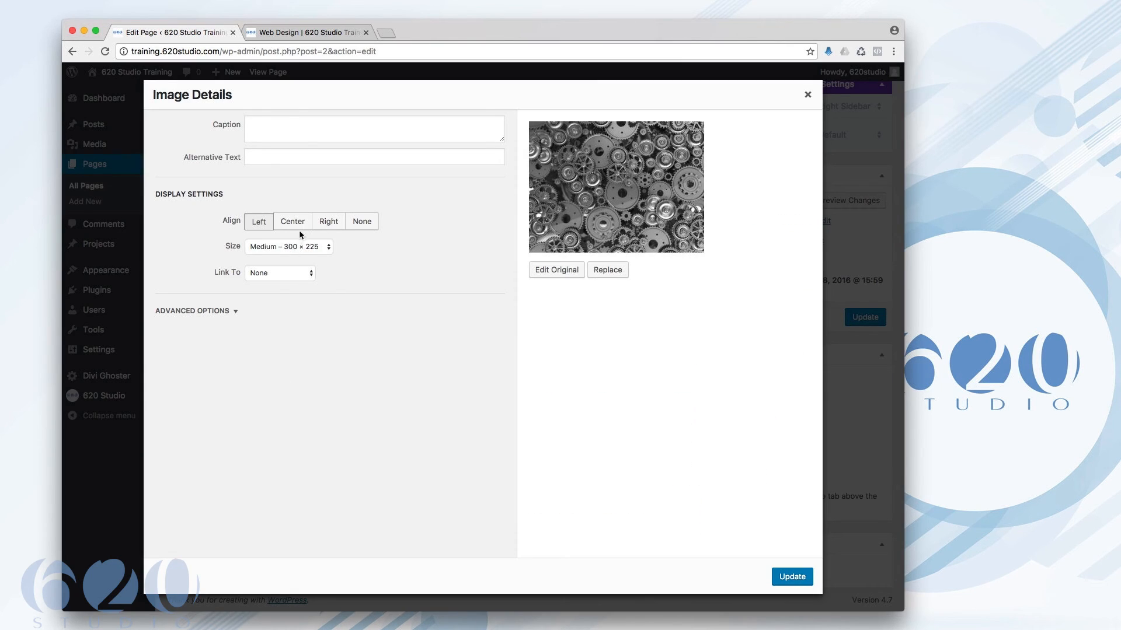
left_click(328, 223)
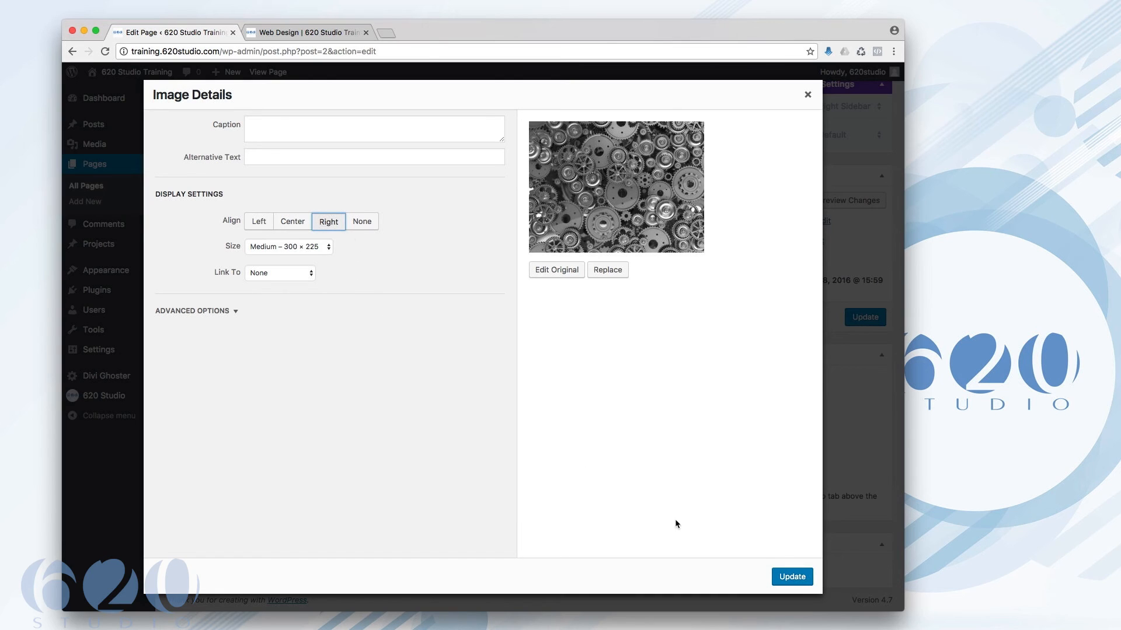
left_click(792, 577)
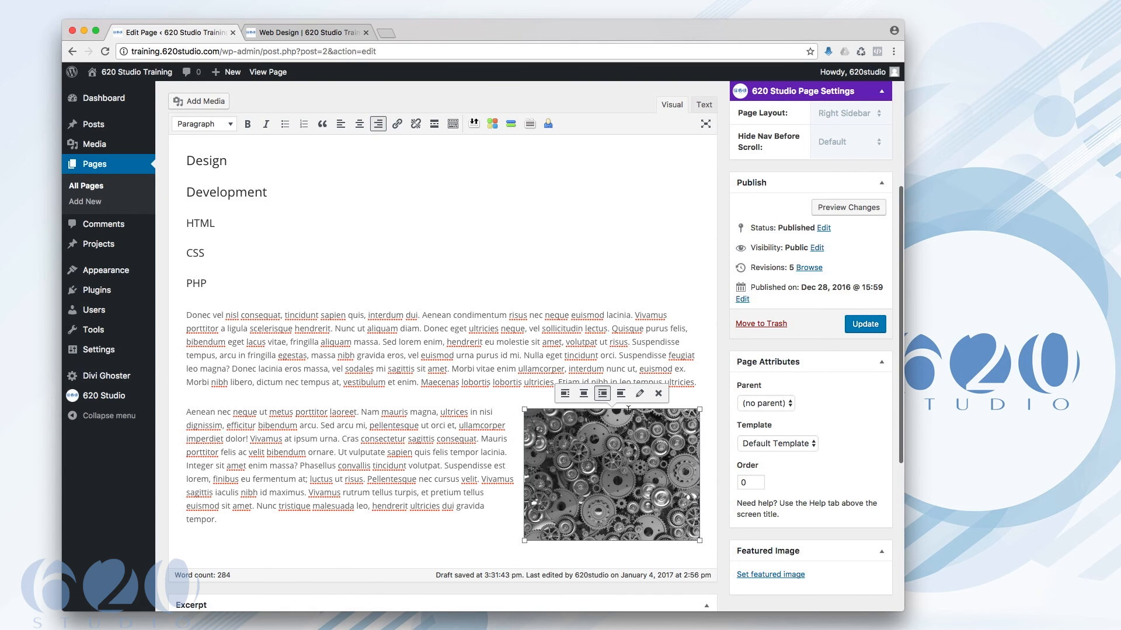
Try center and left alignment on the gears image, and finish with it centered above the paragraph.
left_click(583, 393)
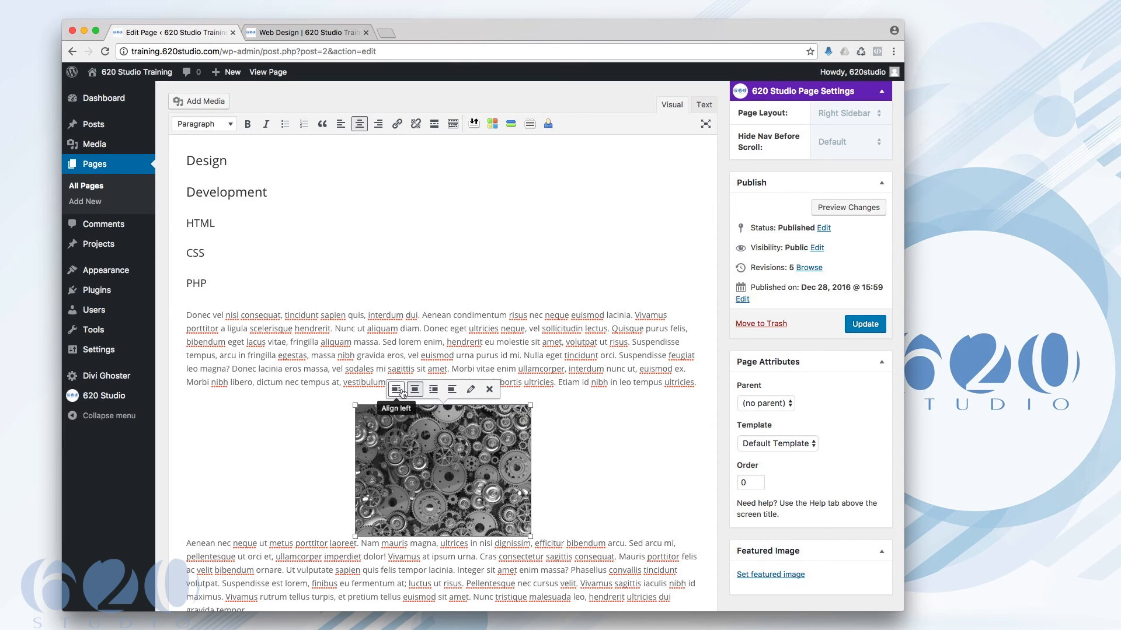
left_click(396, 390)
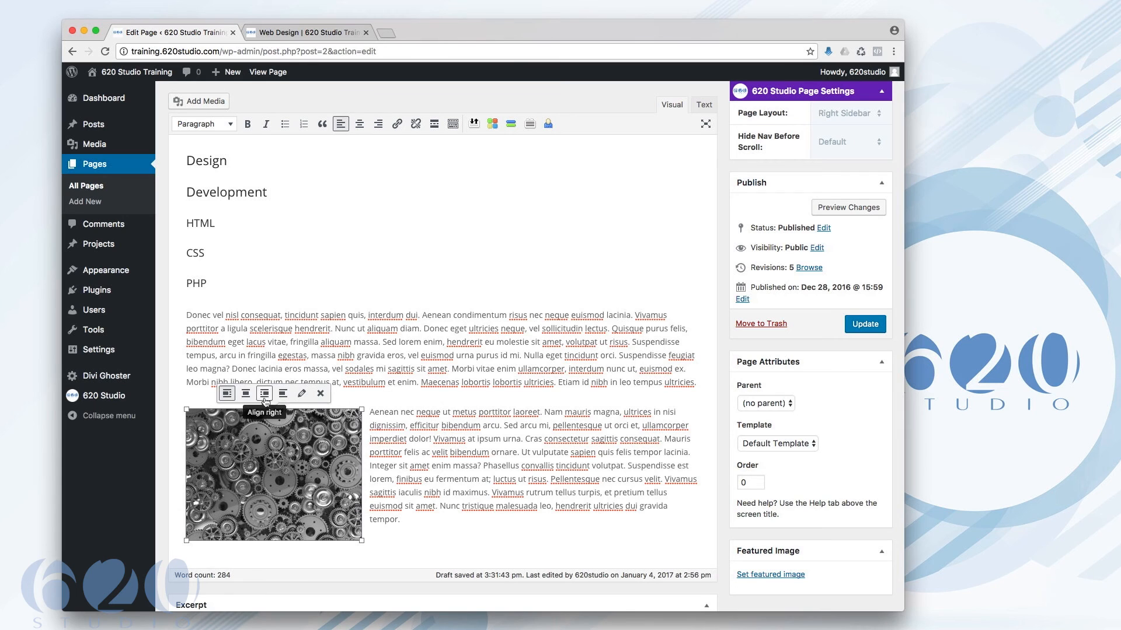
left_click(245, 393)
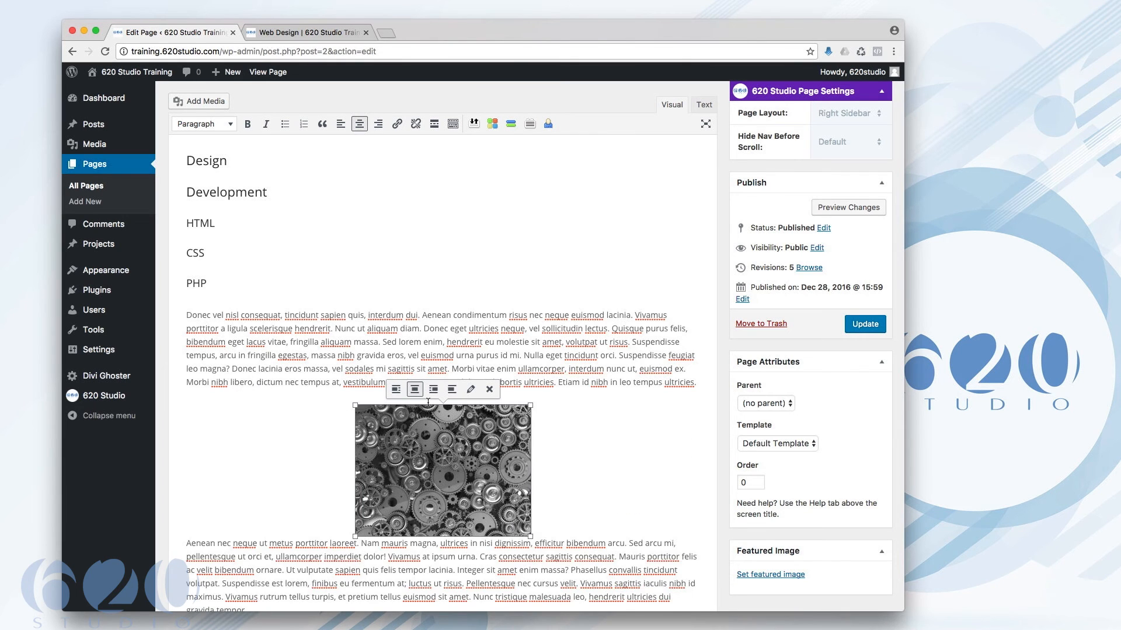
Look over the edited page down to its Excerpt and Custom Fields sections, and switch to the live Web Design page.
scroll(549, 380, "up", 5)
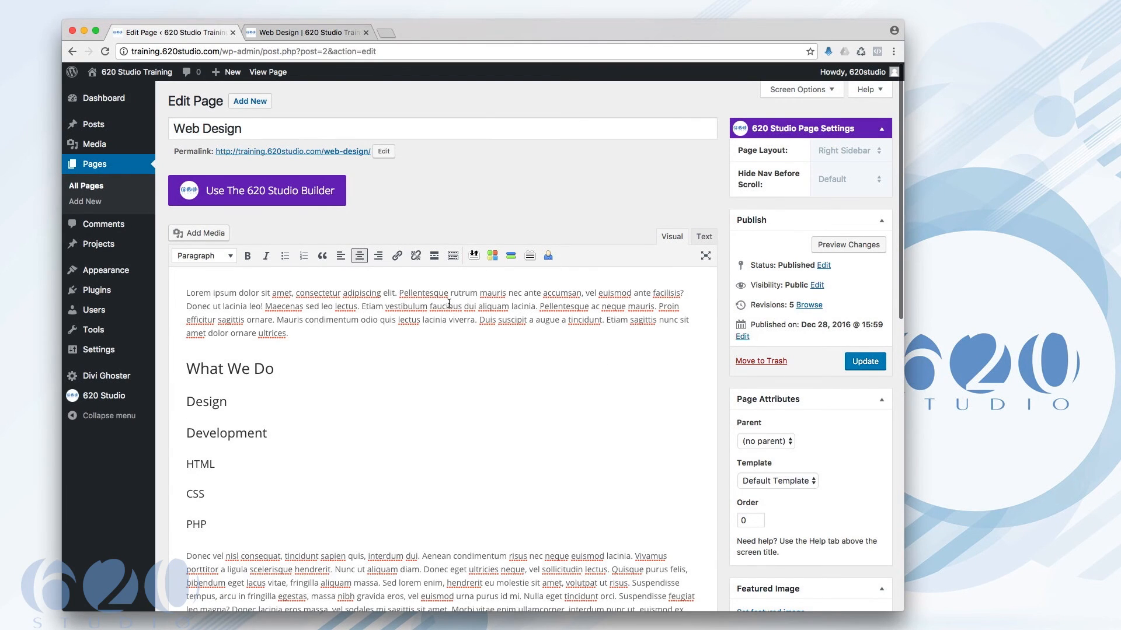
scroll(448, 304, "down", 10)
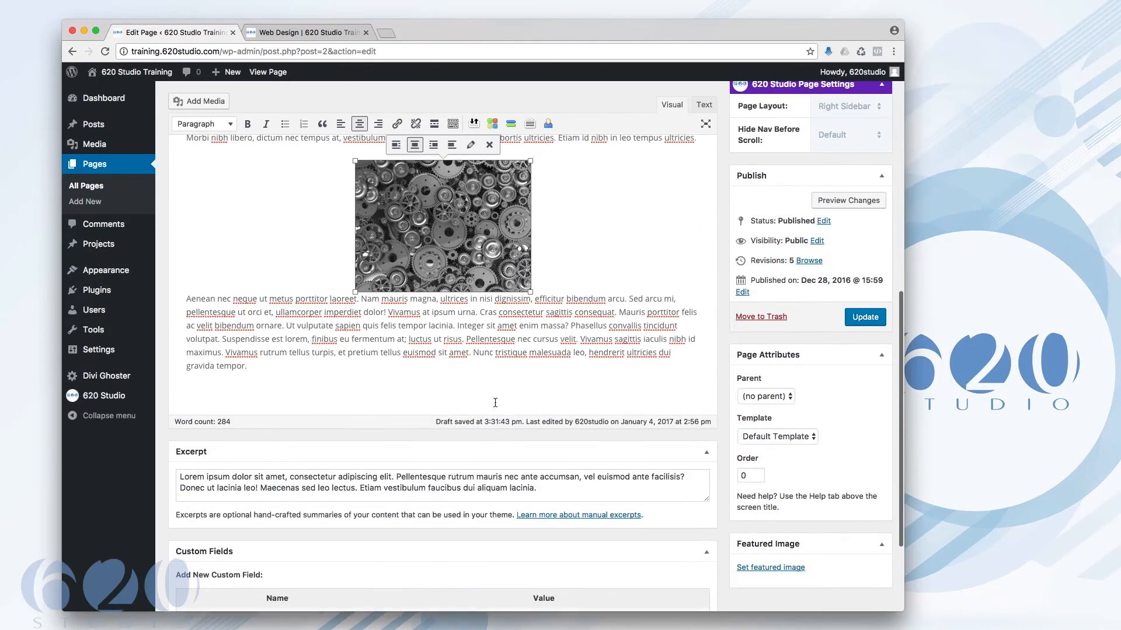
scroll(496, 399, "down", 3)
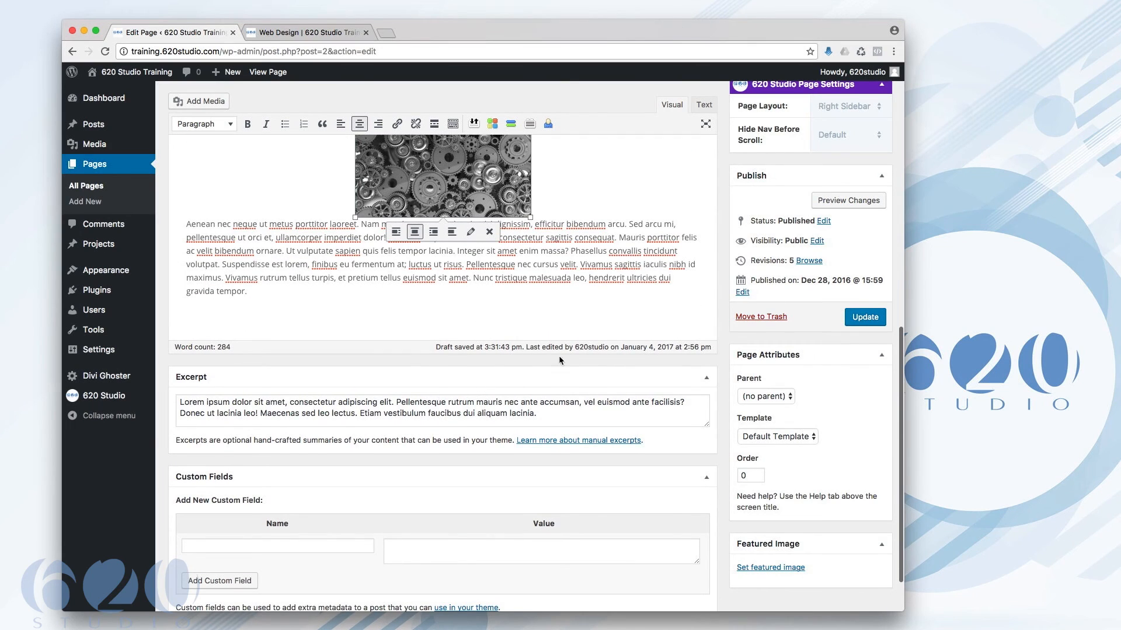
left_click(548, 409)
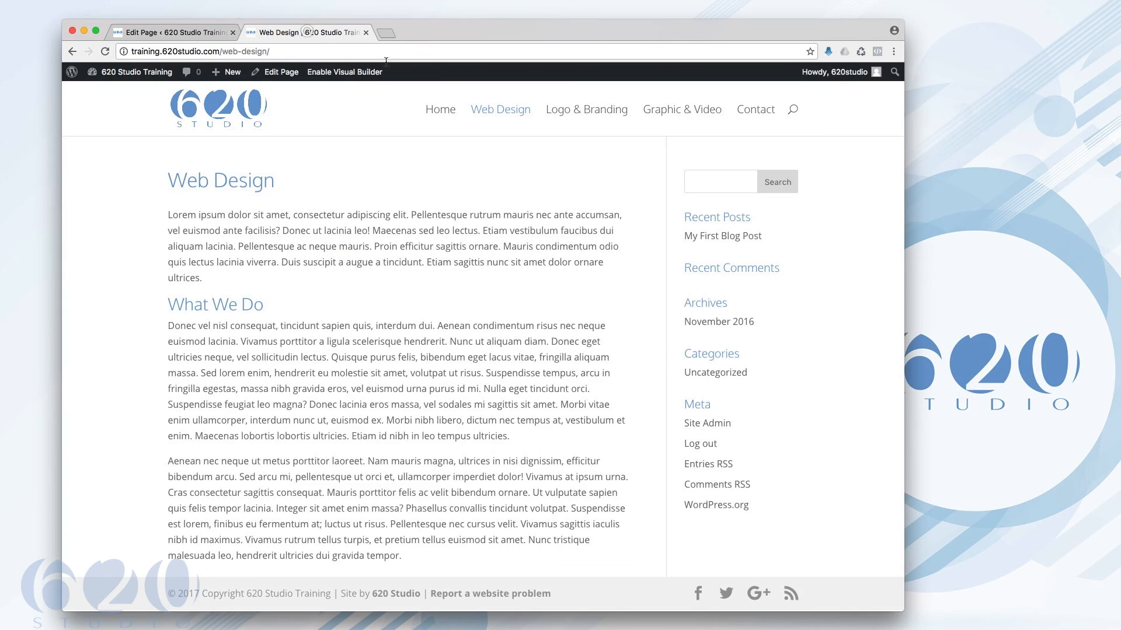
Search the live site for "web design" using the search in its navigation bar.
left_click(295, 32)
left_click(793, 109)
left_click(496, 109)
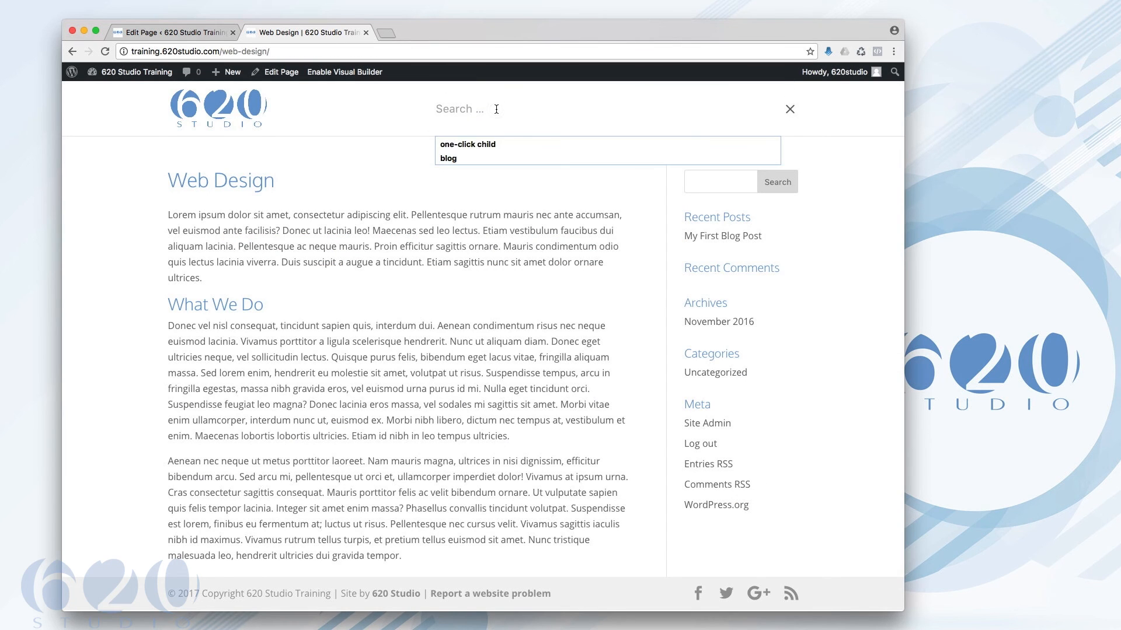
type("web design")
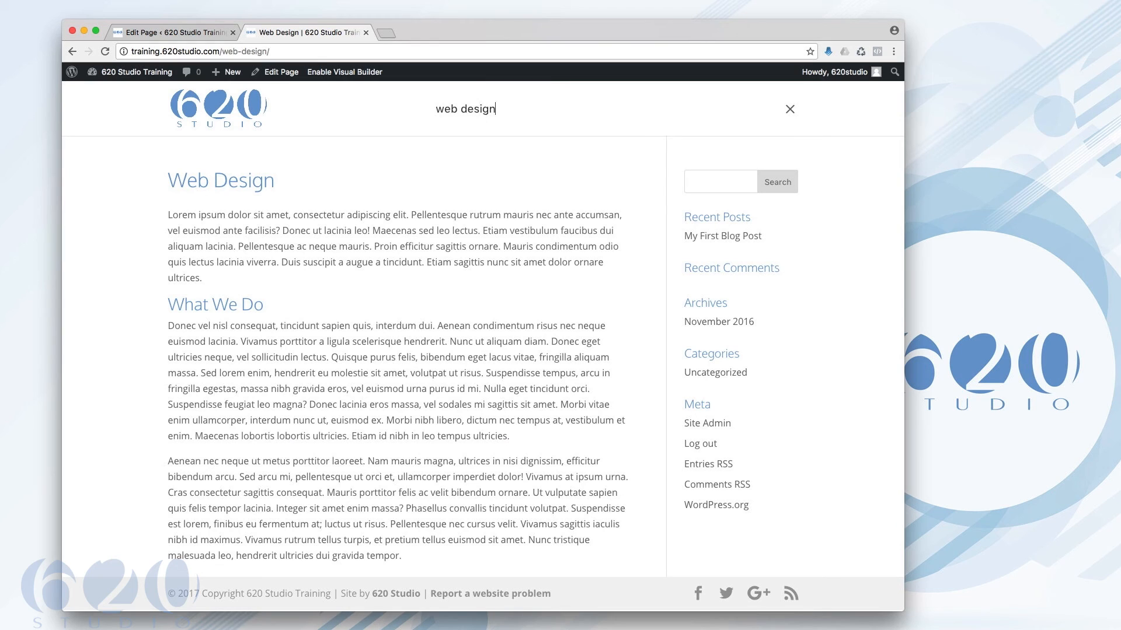
key("Return")
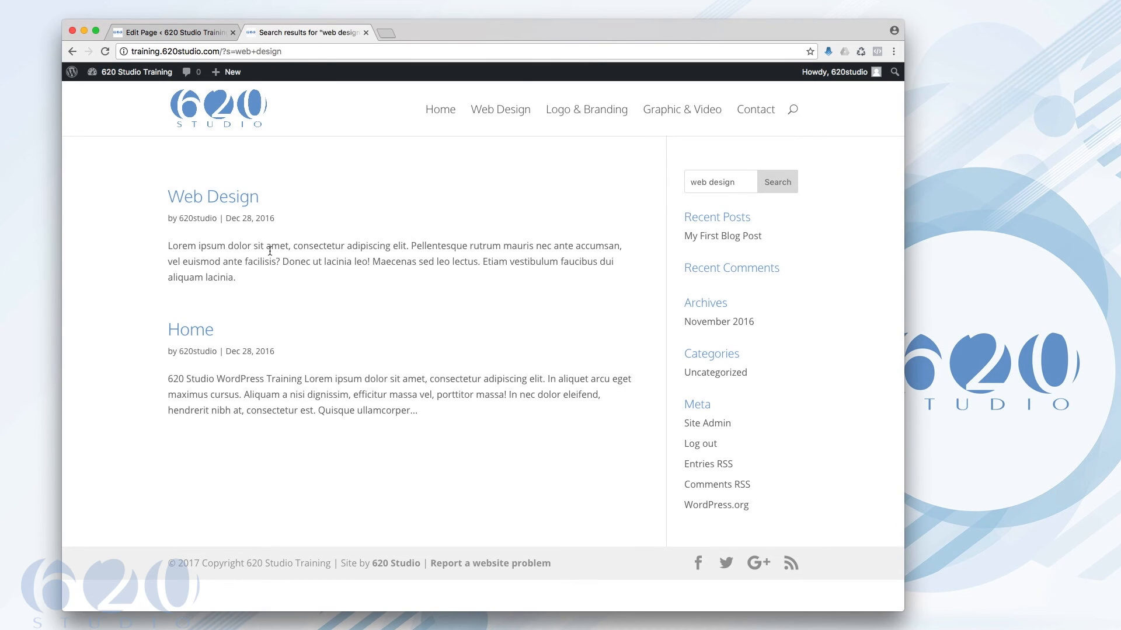
Compare the Web Design page's Excerpt text in the editor with the Web Design and Home summaries in the search results.
left_click(173, 32)
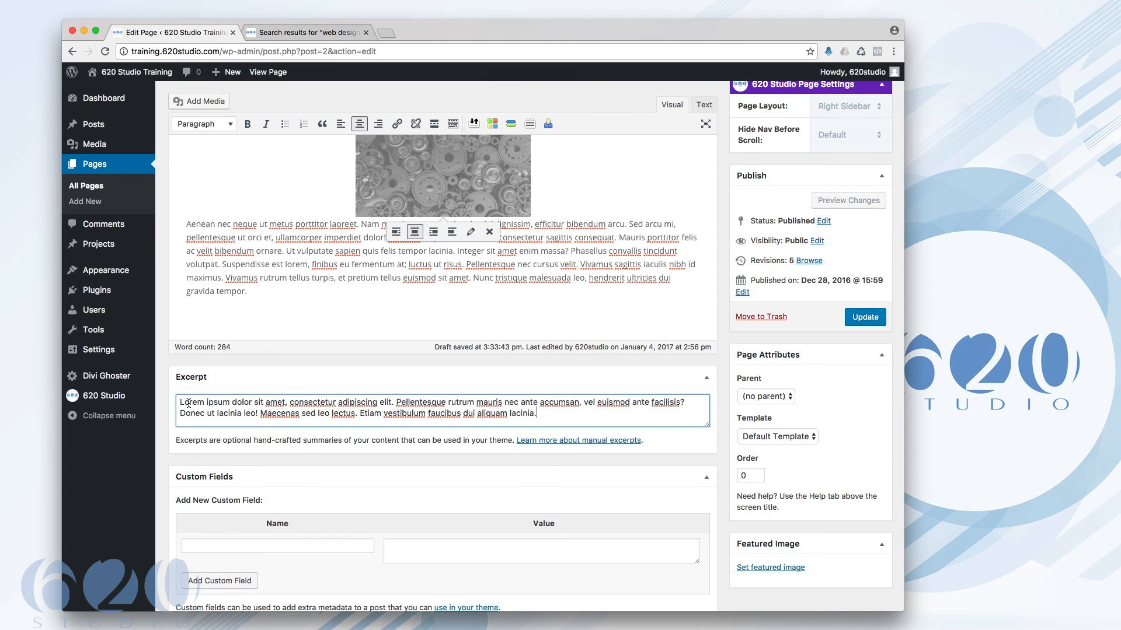
left_click_drag(180, 402, 552, 415)
left_click(300, 33)
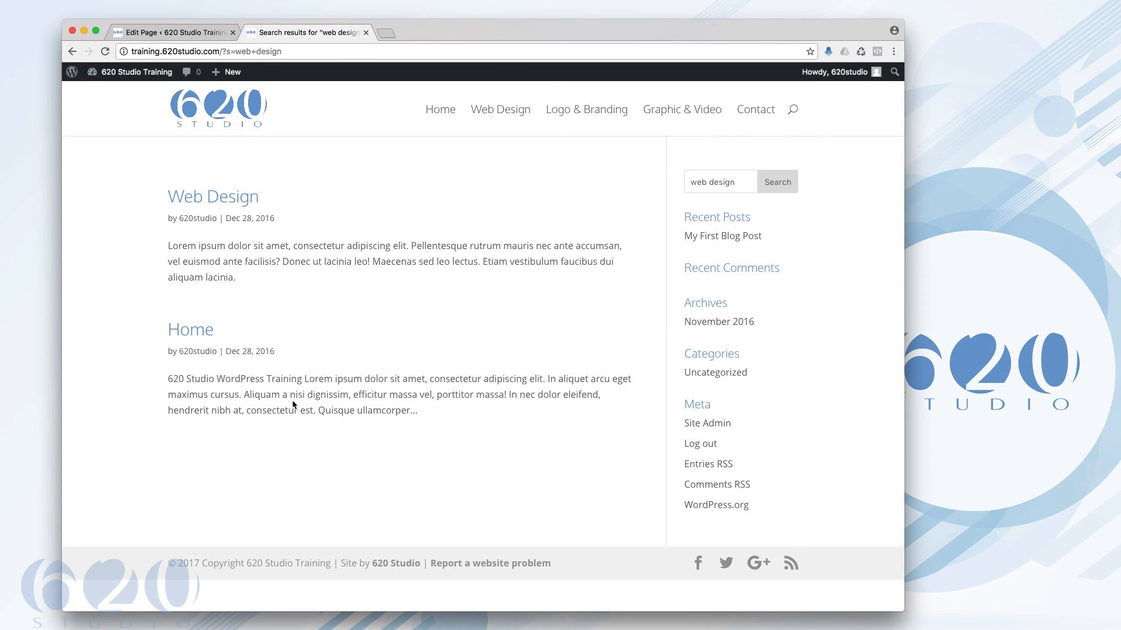
left_click_drag(168, 379, 303, 380)
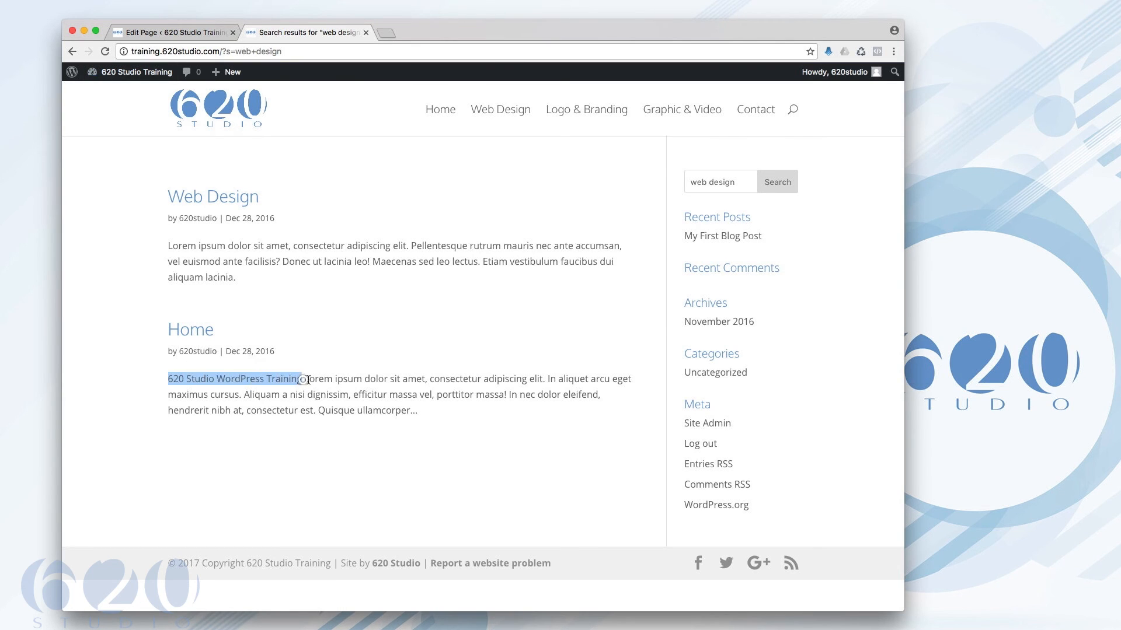
left_click(206, 256)
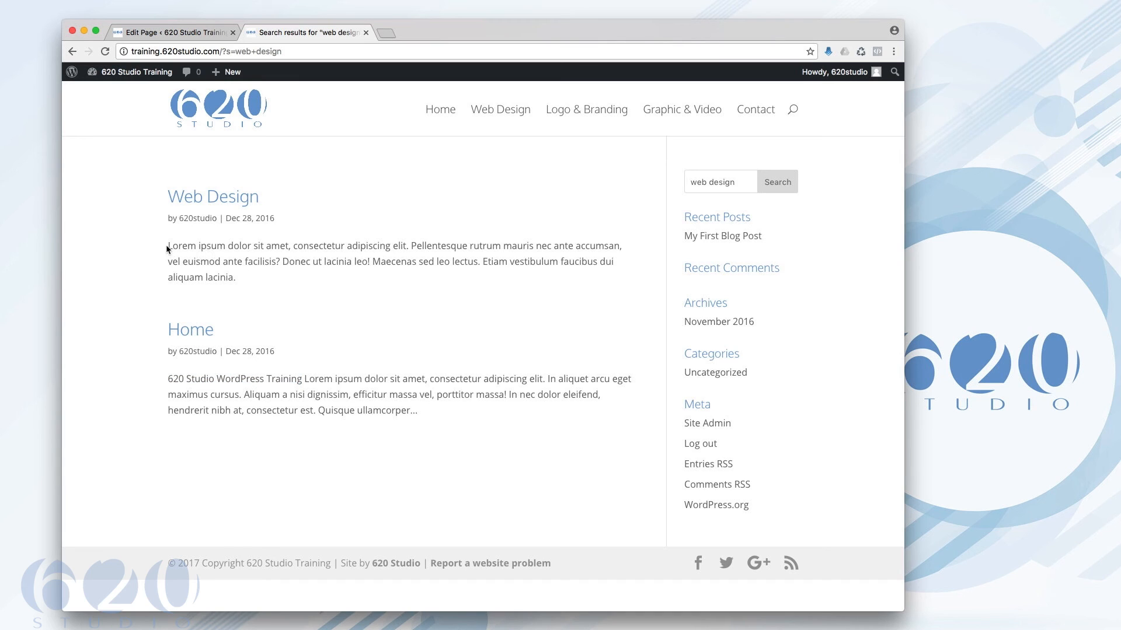
left_click_drag(167, 244, 239, 285)
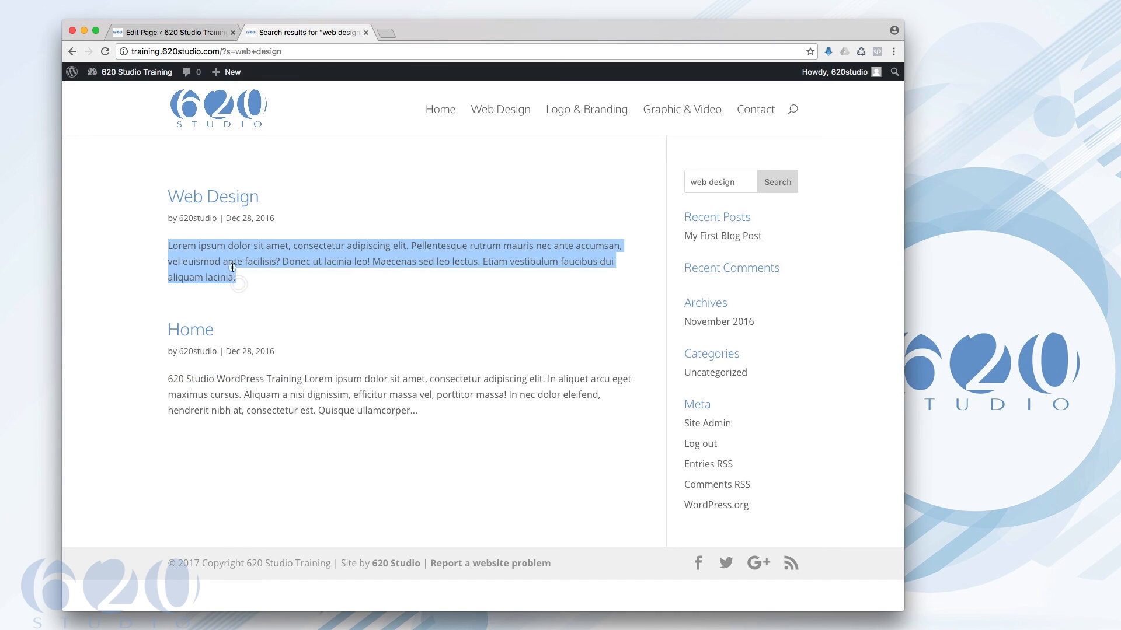
left_click(233, 267)
Return to the page editor and review its Excerpt text and the Custom Fields section.
left_click(180, 31)
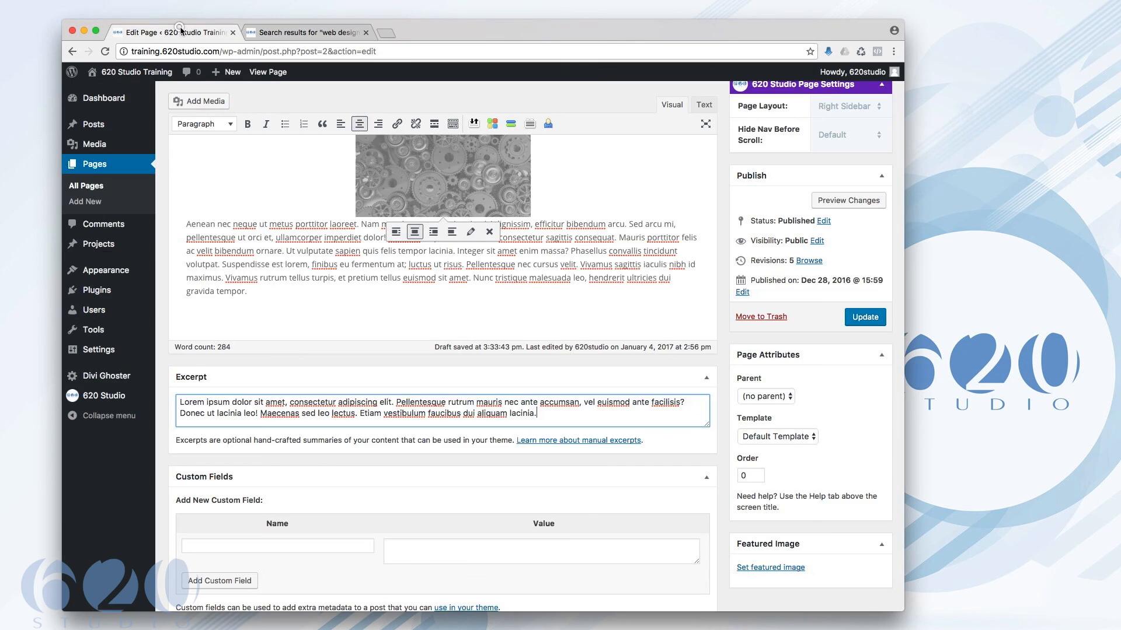
left_click(313, 403)
scroll(418, 446, "down", 3)
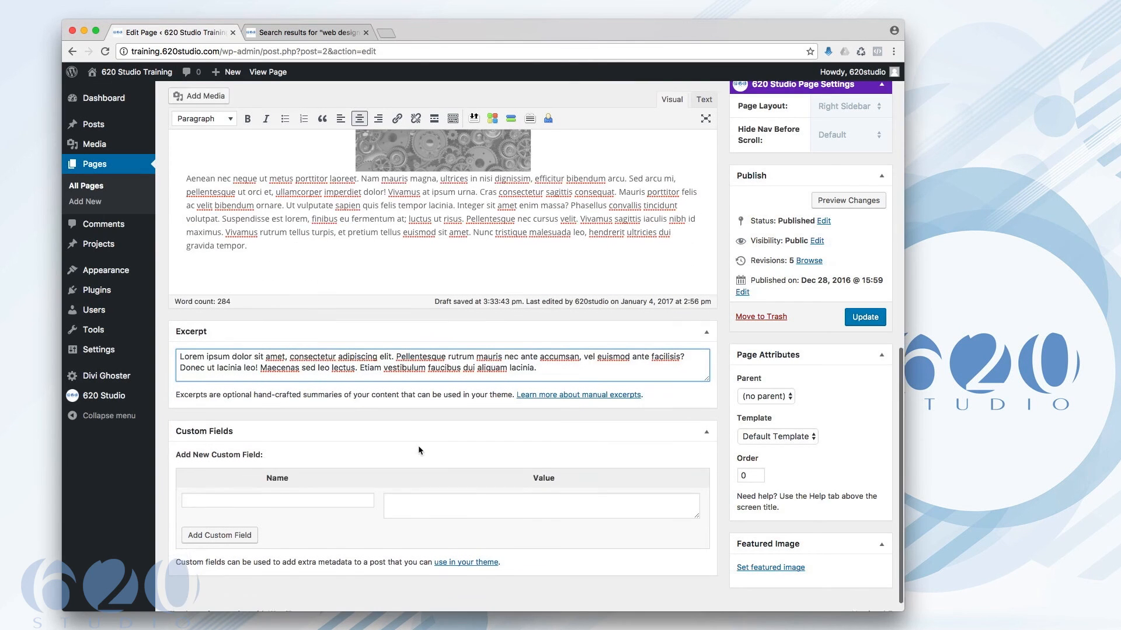
left_click(557, 354)
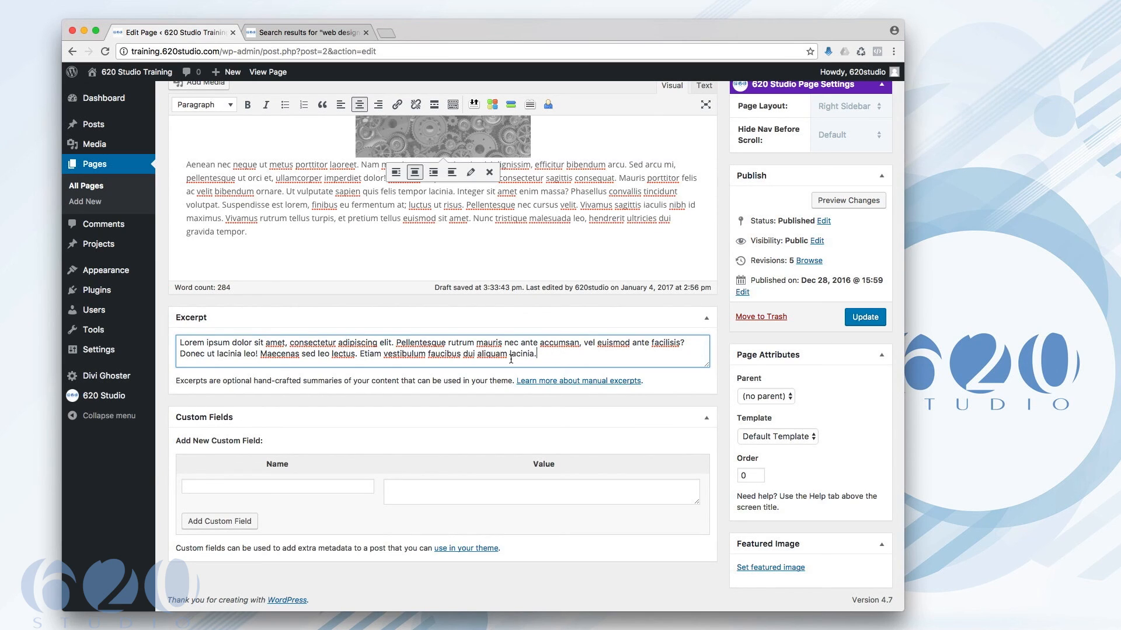
Look at the page's visibility choices and its publish status choices, cancelling both without a change.
scroll(512, 356, "up", 10)
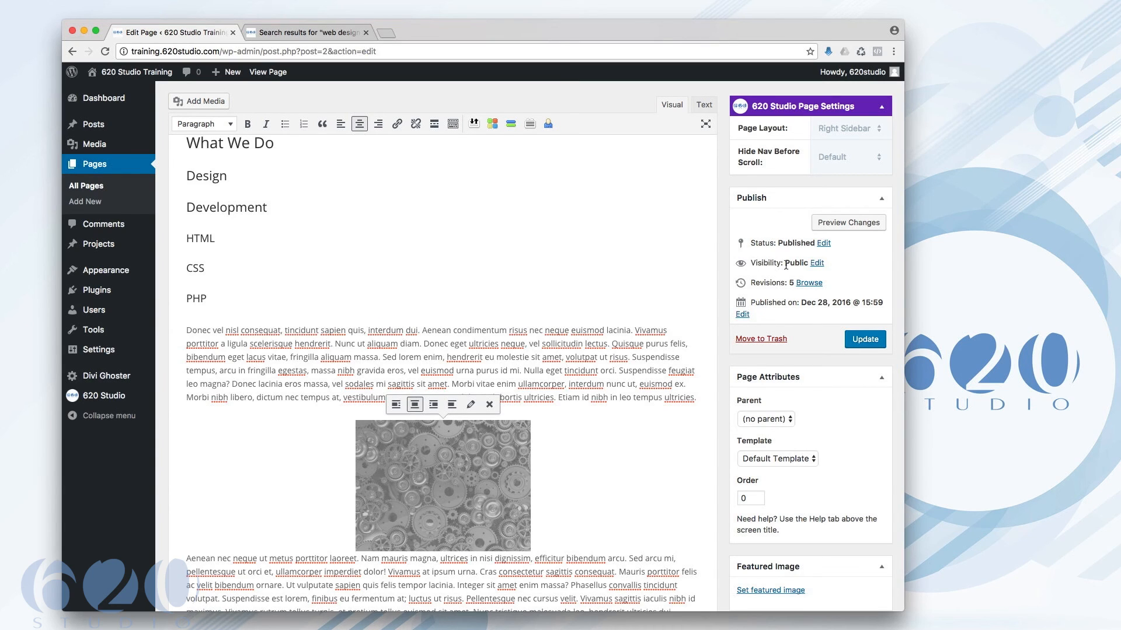
left_click(816, 263)
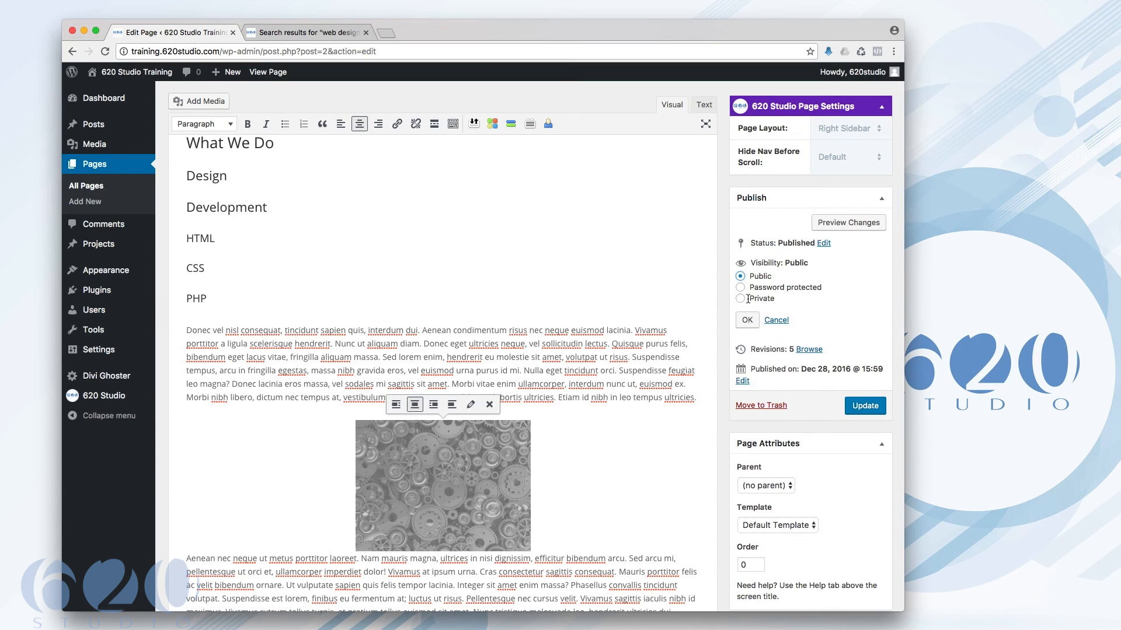
left_click(775, 321)
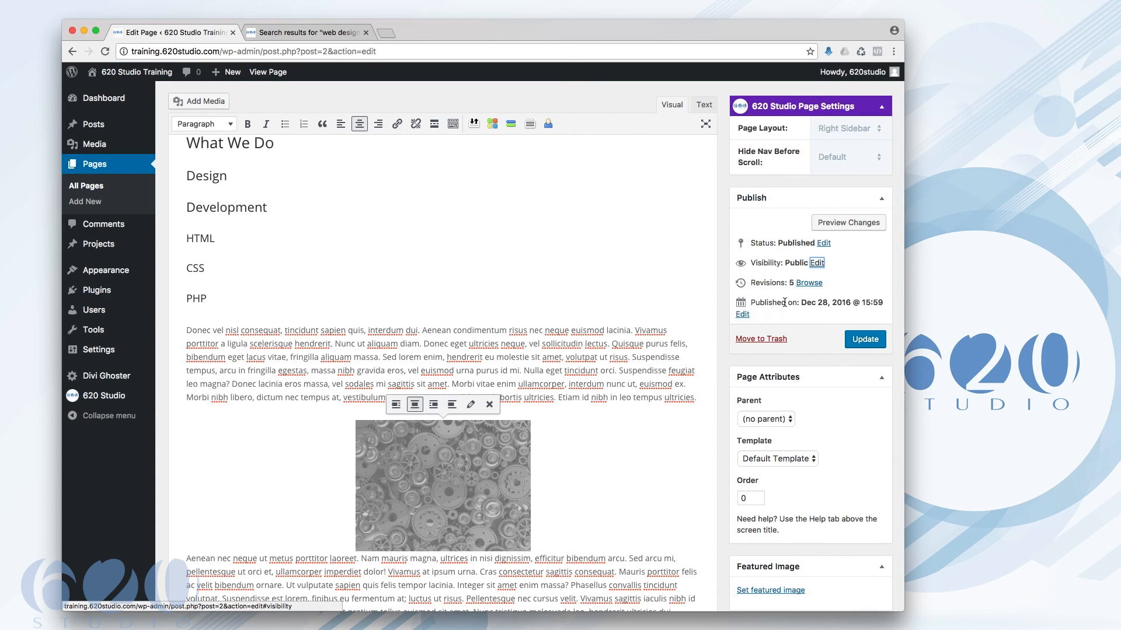
left_click(823, 244)
left_click(801, 259)
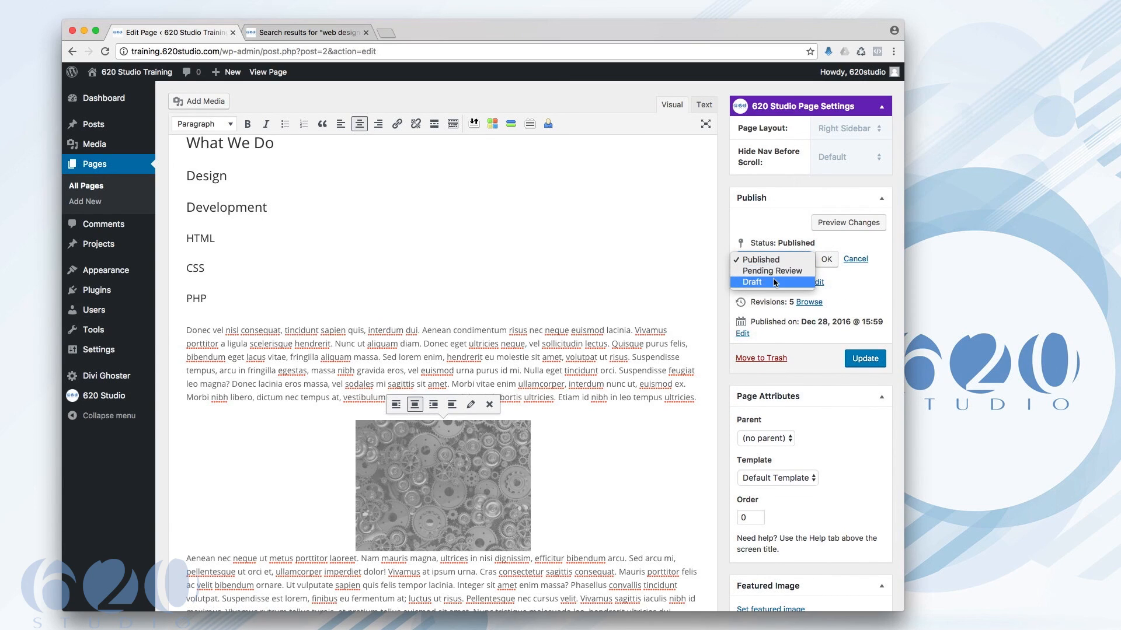
left_click(855, 259)
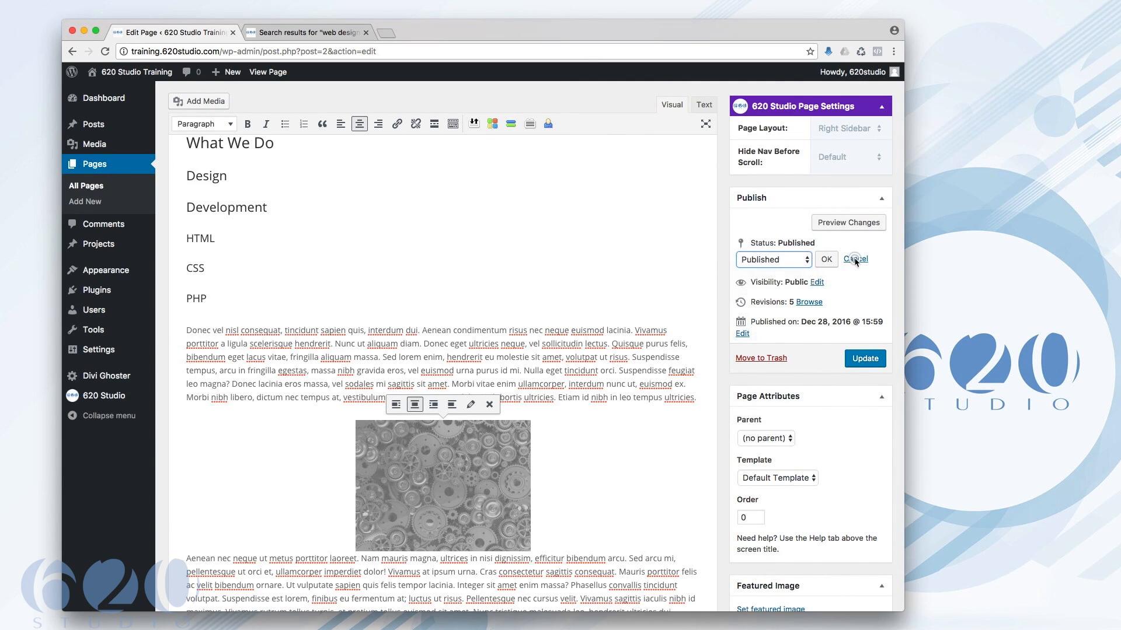
left_click(855, 259)
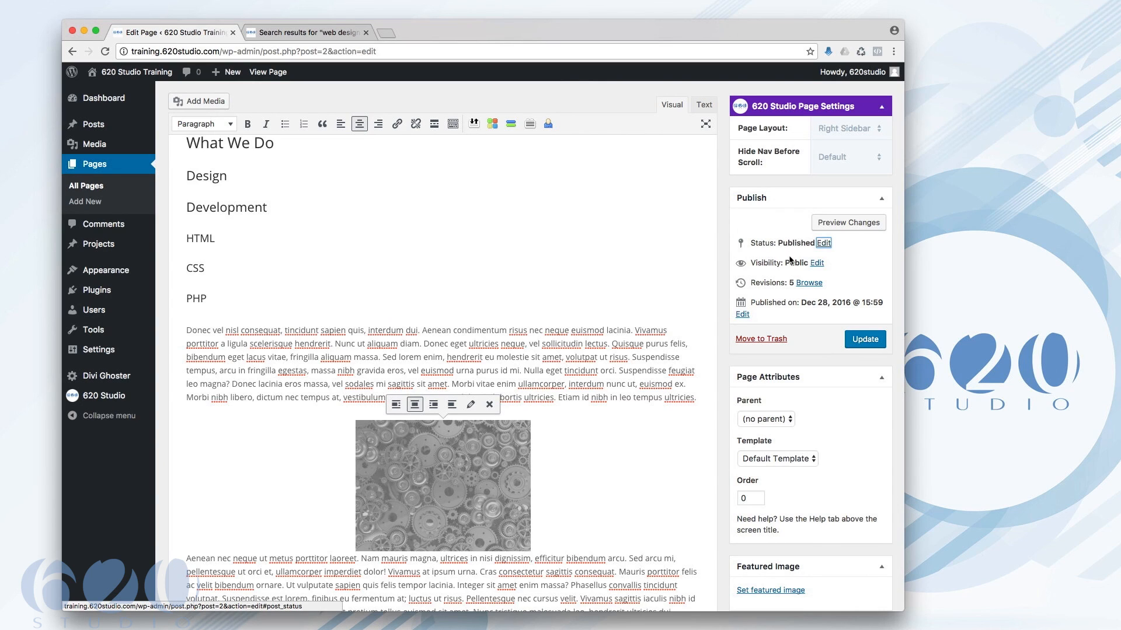
Try changing the publish date's month to 03-Mar along with its year, and cancel the date edit.
left_click(743, 315)
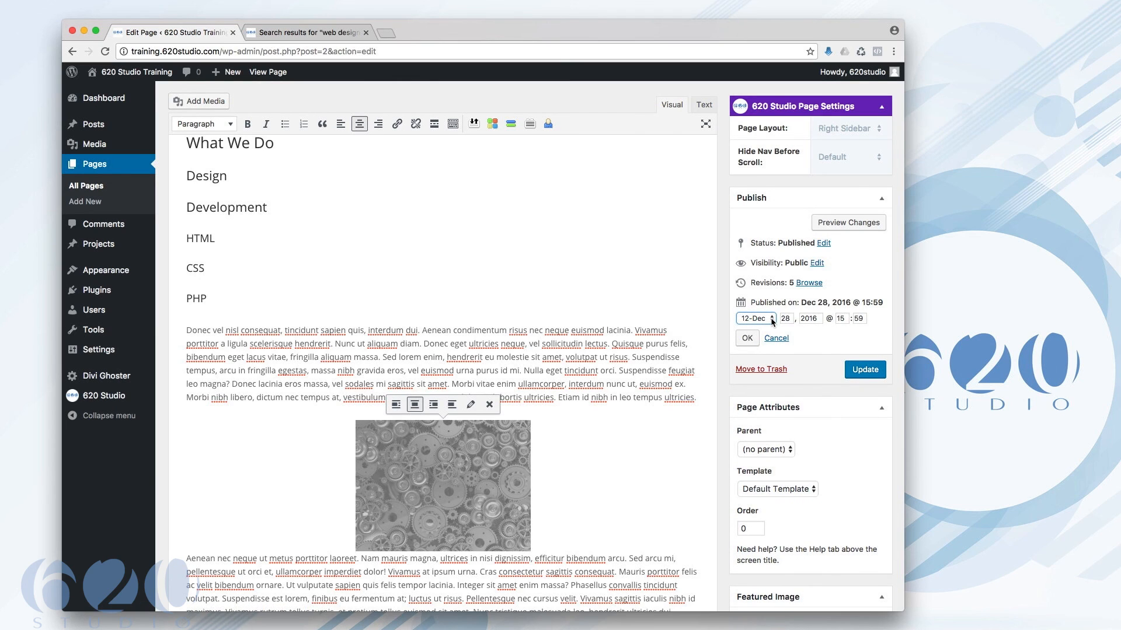
left_click(771, 319)
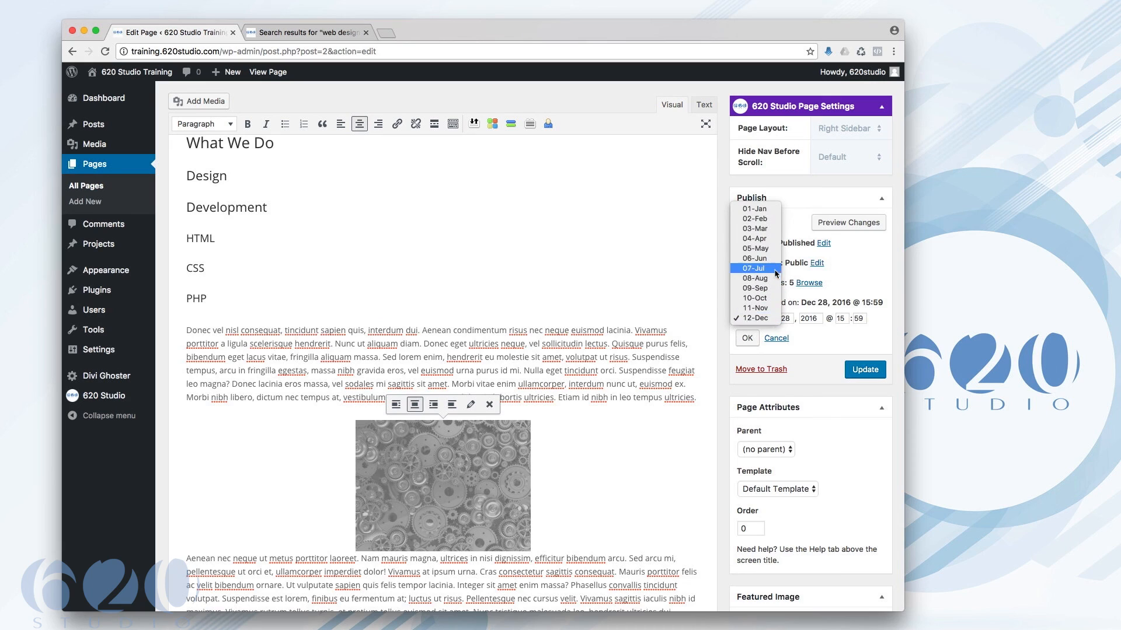
left_click(759, 229)
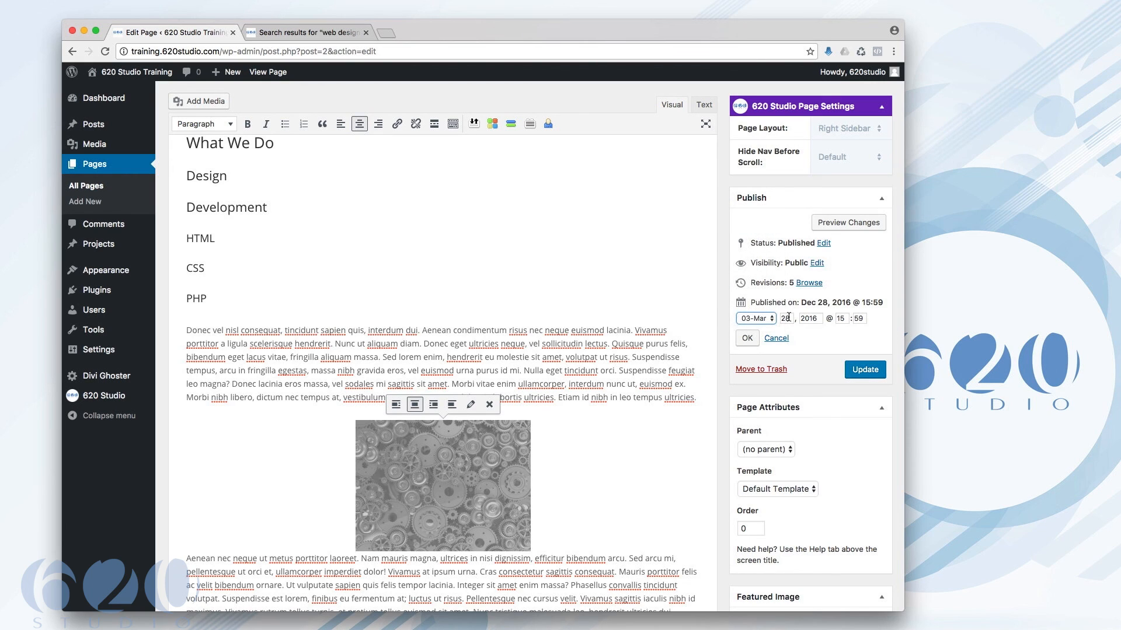
left_click(808, 318)
type("7")
left_click(783, 340)
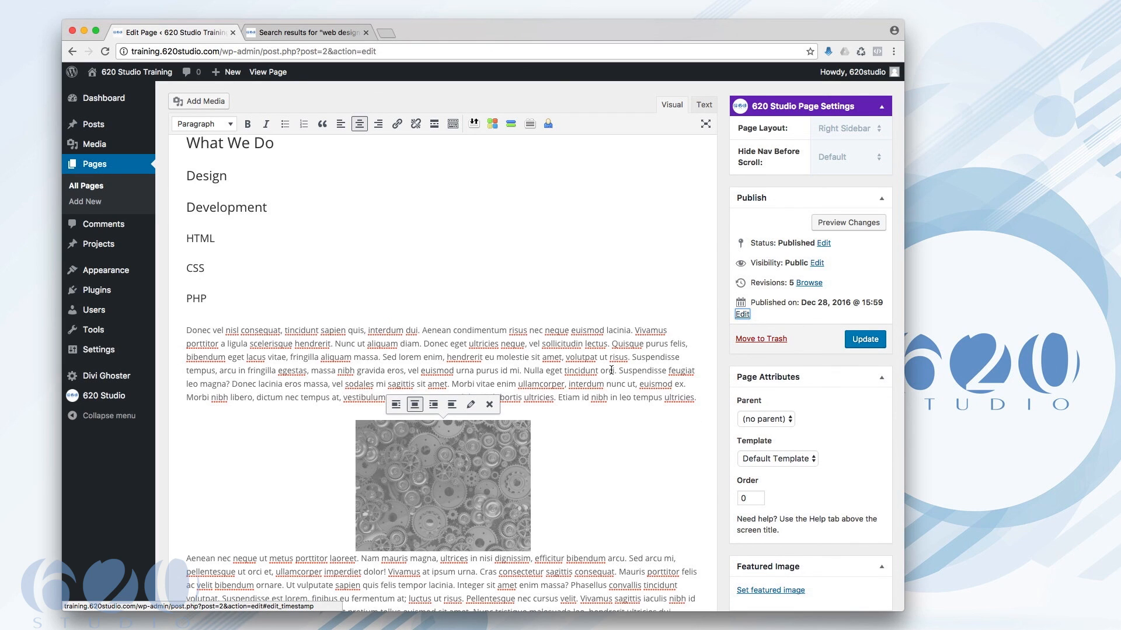
Review the edited Web Design page and its Excerpt section, and update the page to save the changes.
scroll(613, 373, "down", 3)
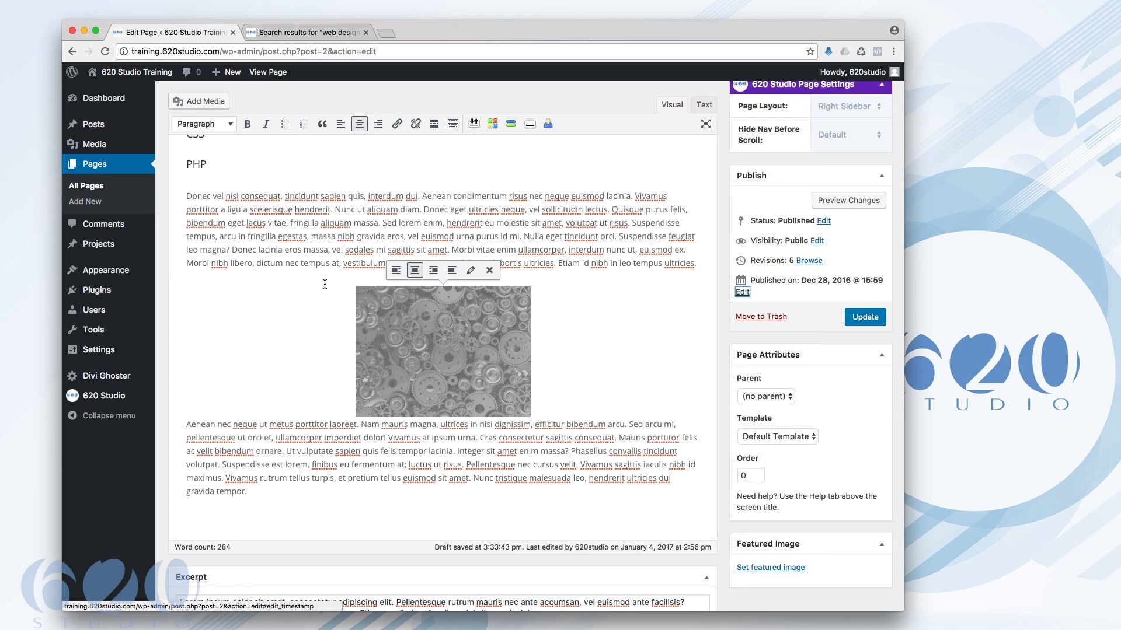
mouse_move(117, 277)
scroll(613, 333, "down", 5)
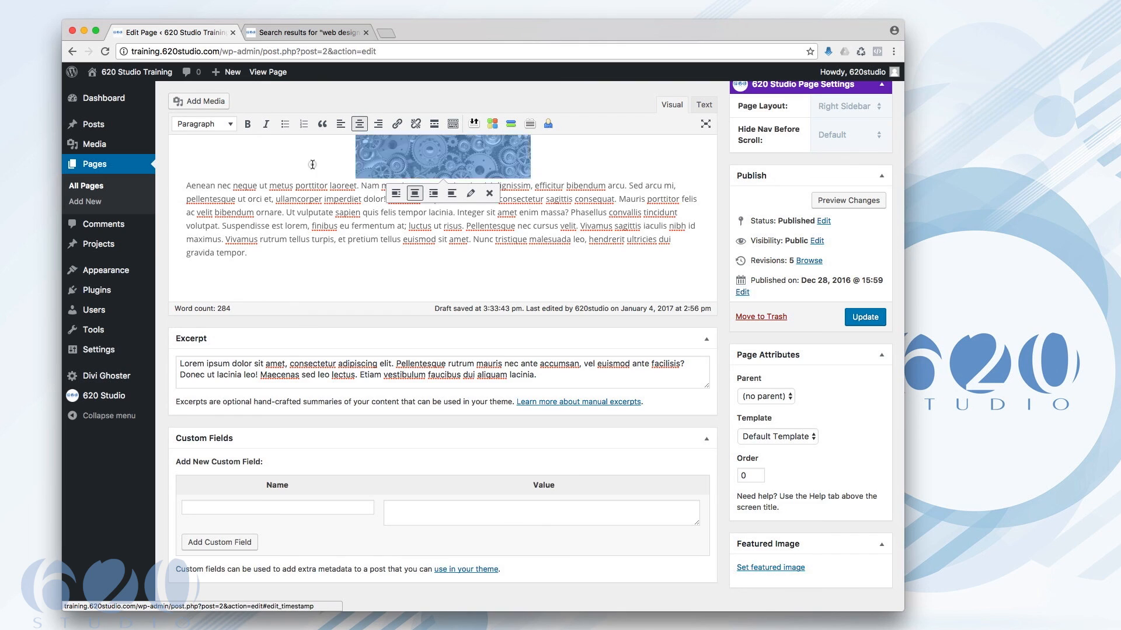
scroll(403, 156, "up", 4)
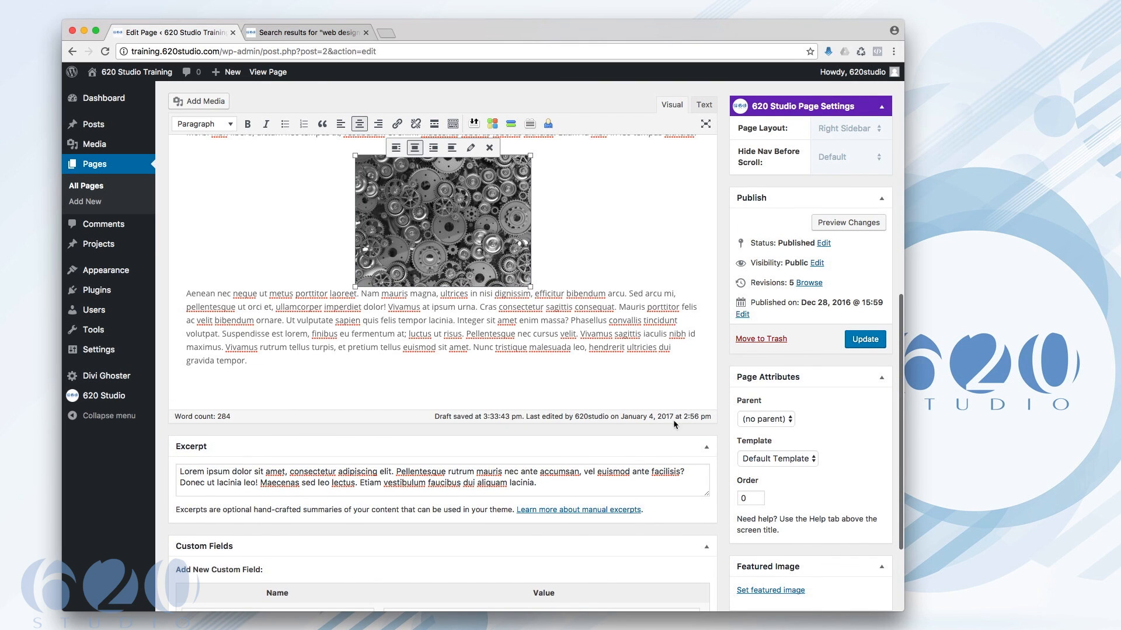
scroll(673, 421, "down", 2)
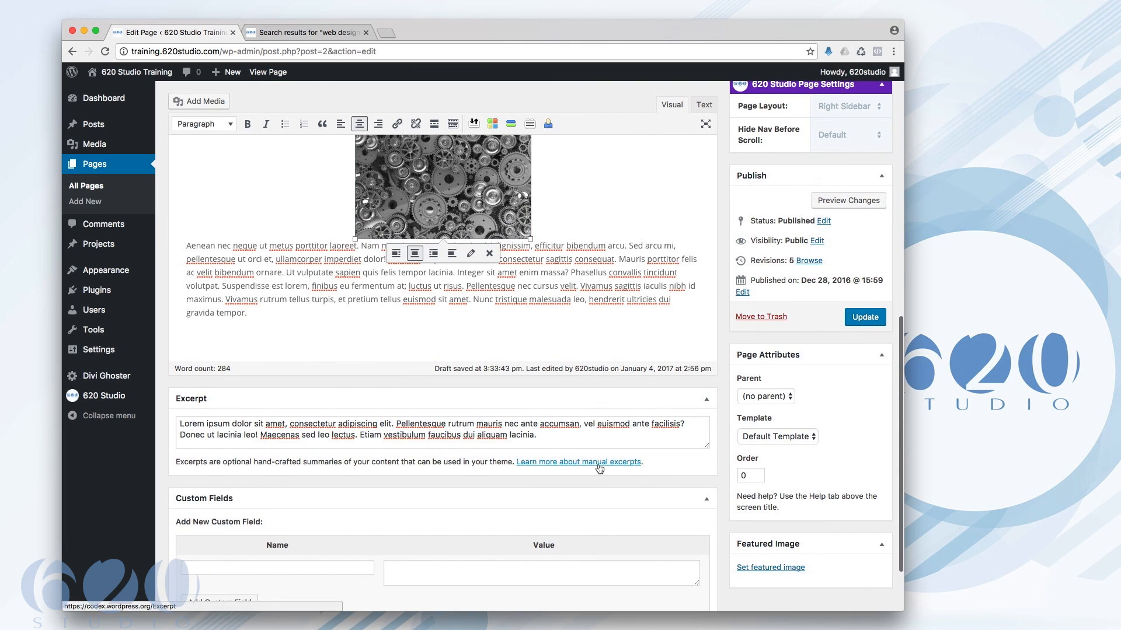
scroll(600, 466, "up", 6)
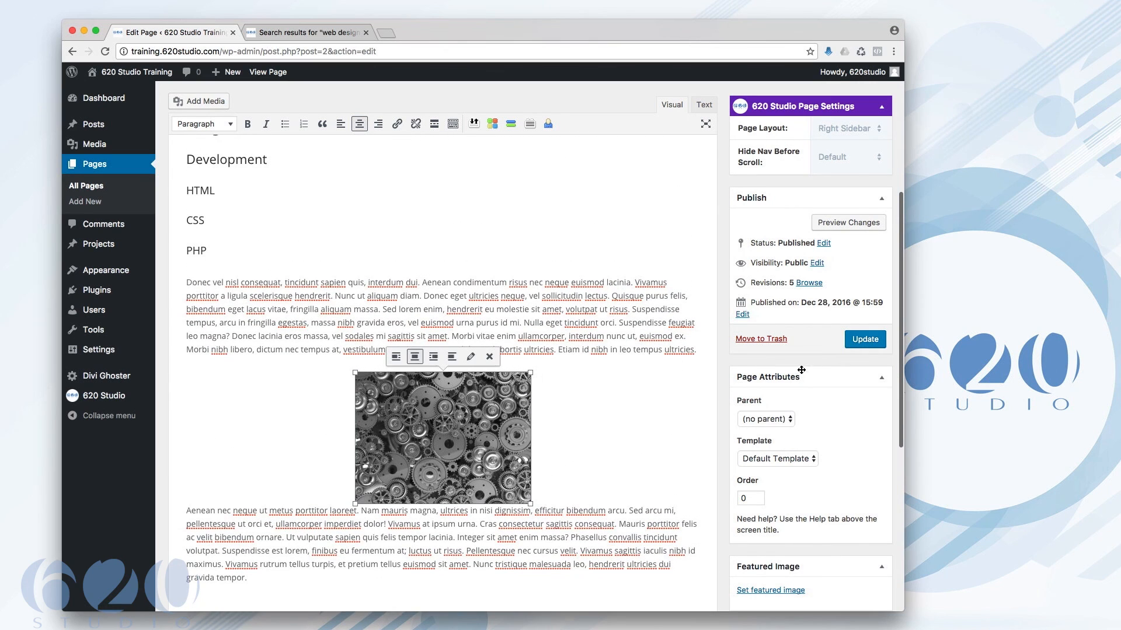
left_click(864, 339)
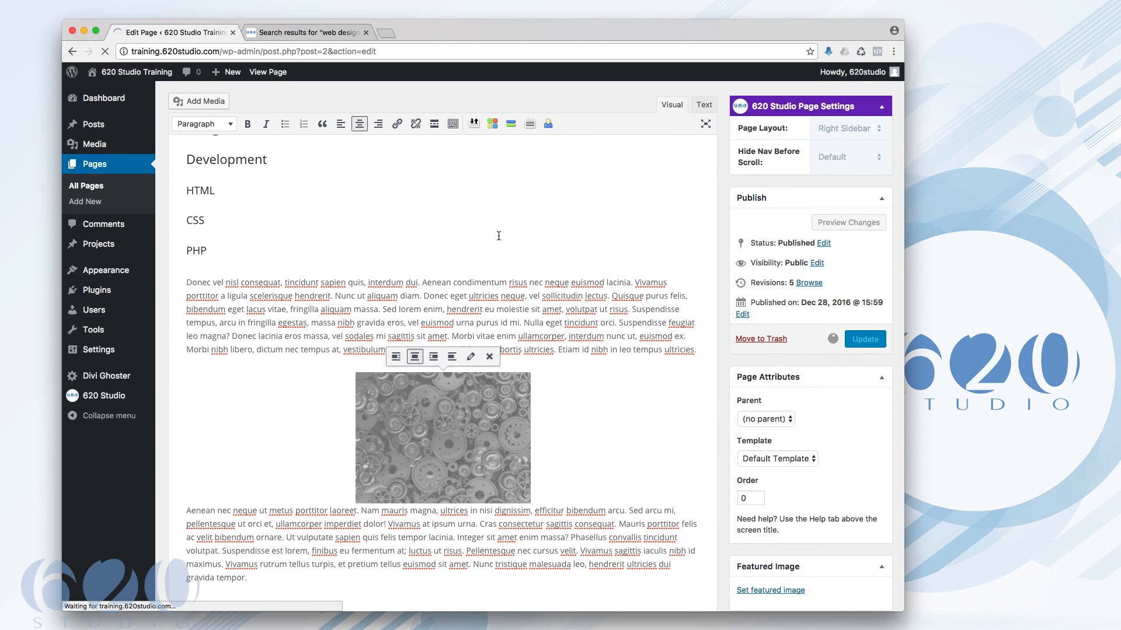
Check the headings and the centered gears image on the live Web Design page, and return to the page editor.
left_click(297, 32)
left_click(496, 109)
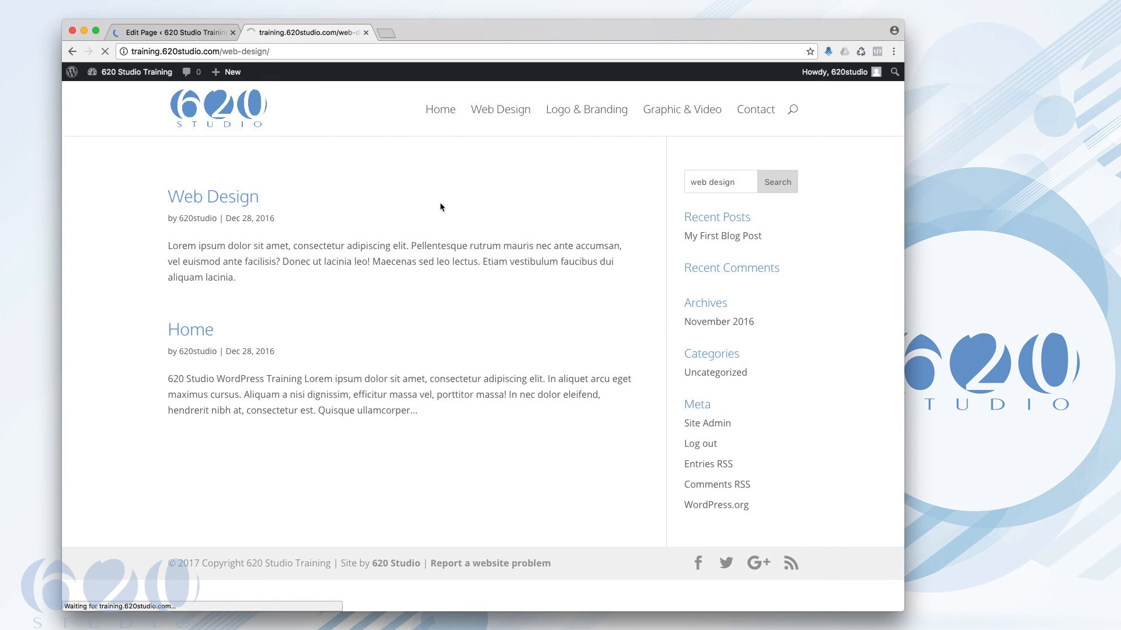
scroll(432, 345, "down", 3)
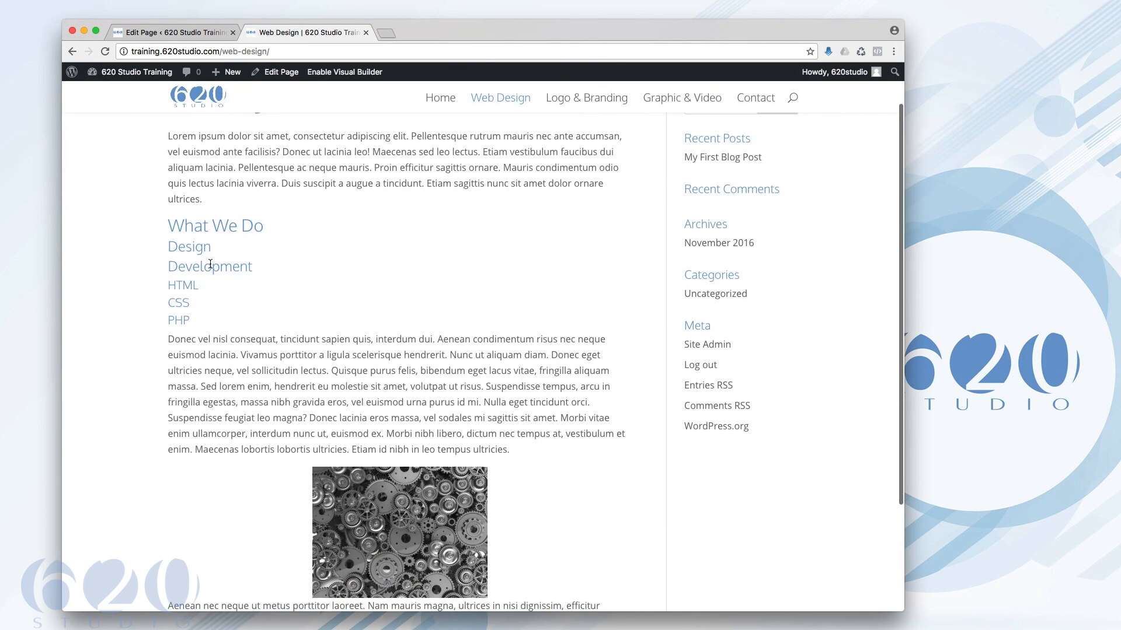
scroll(309, 368, "down", 2)
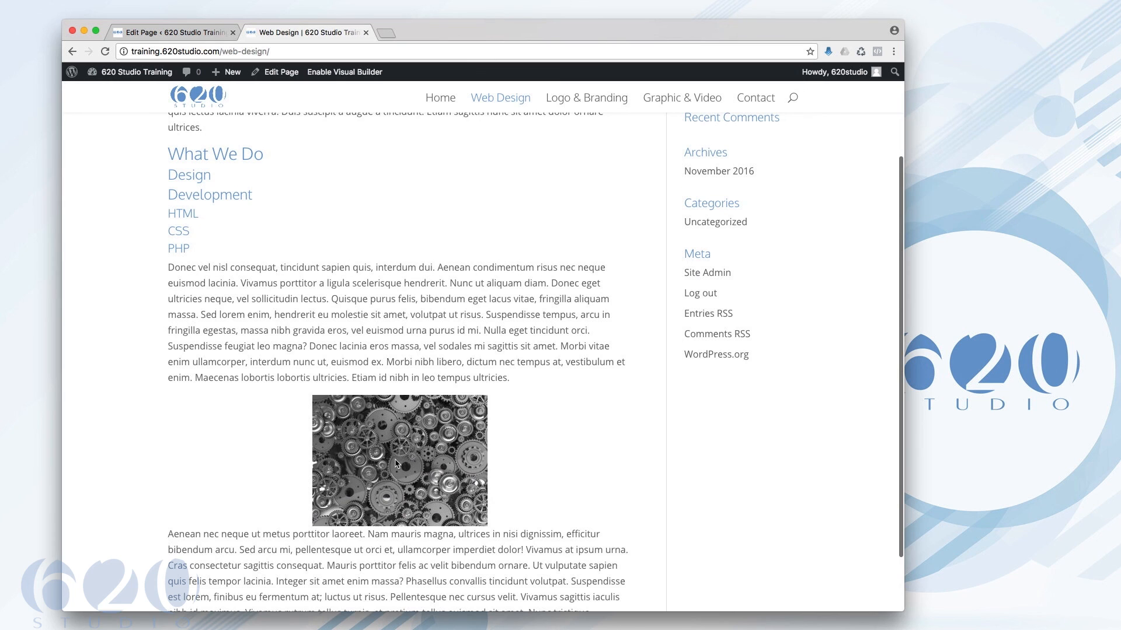
scroll(459, 453, "down", 2)
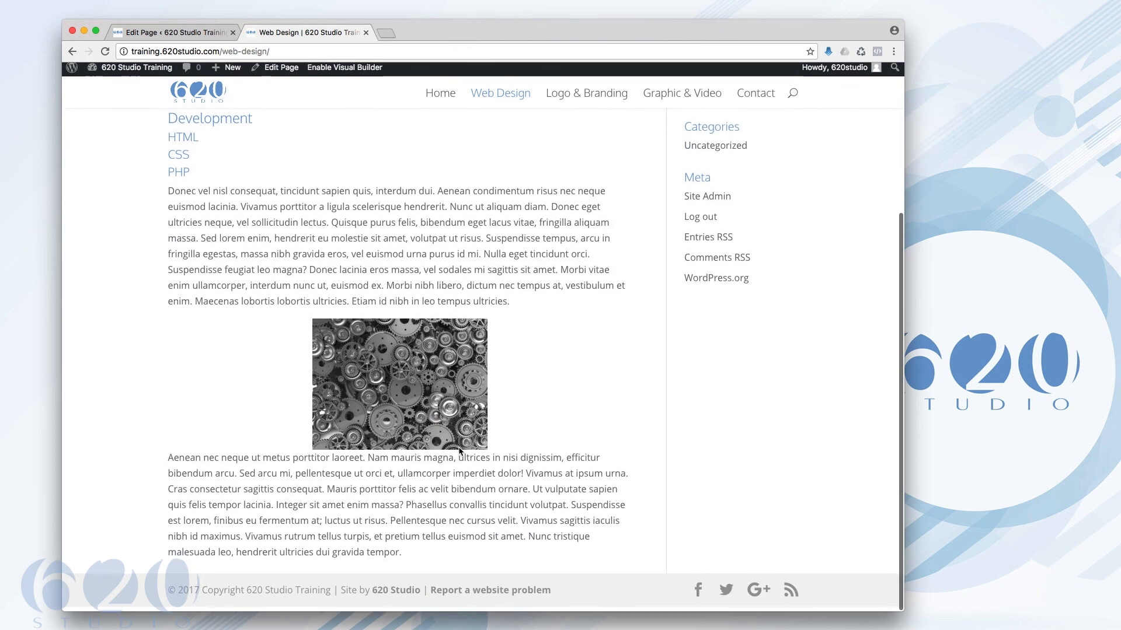
scroll(461, 451, "up", 5)
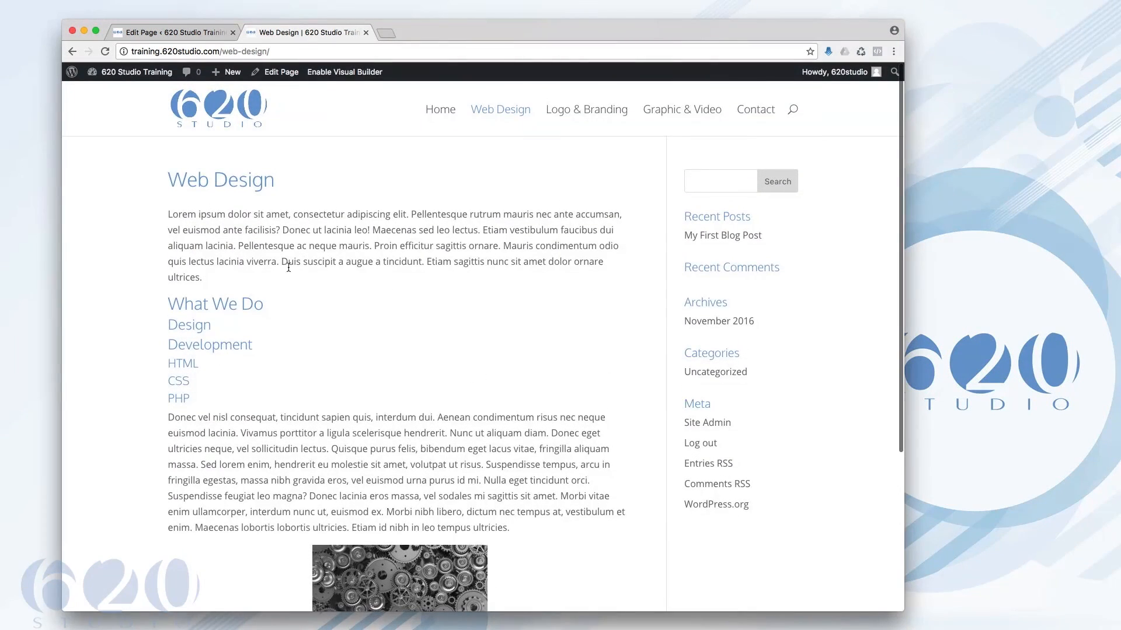
left_click(193, 34)
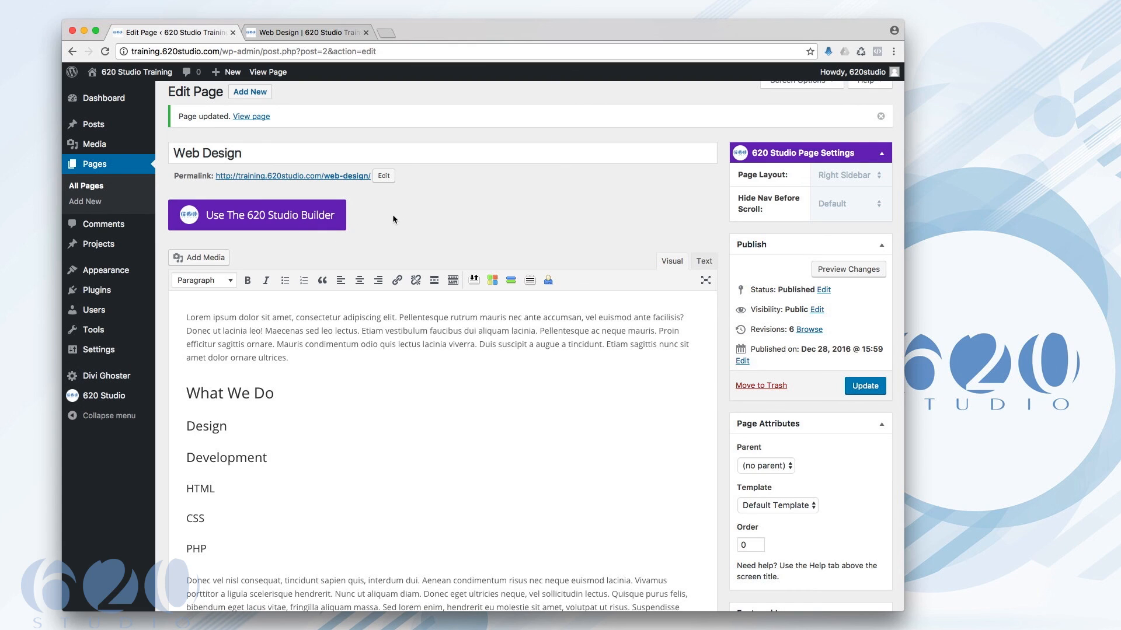
left_click_drag(455, 32, 399, 28)
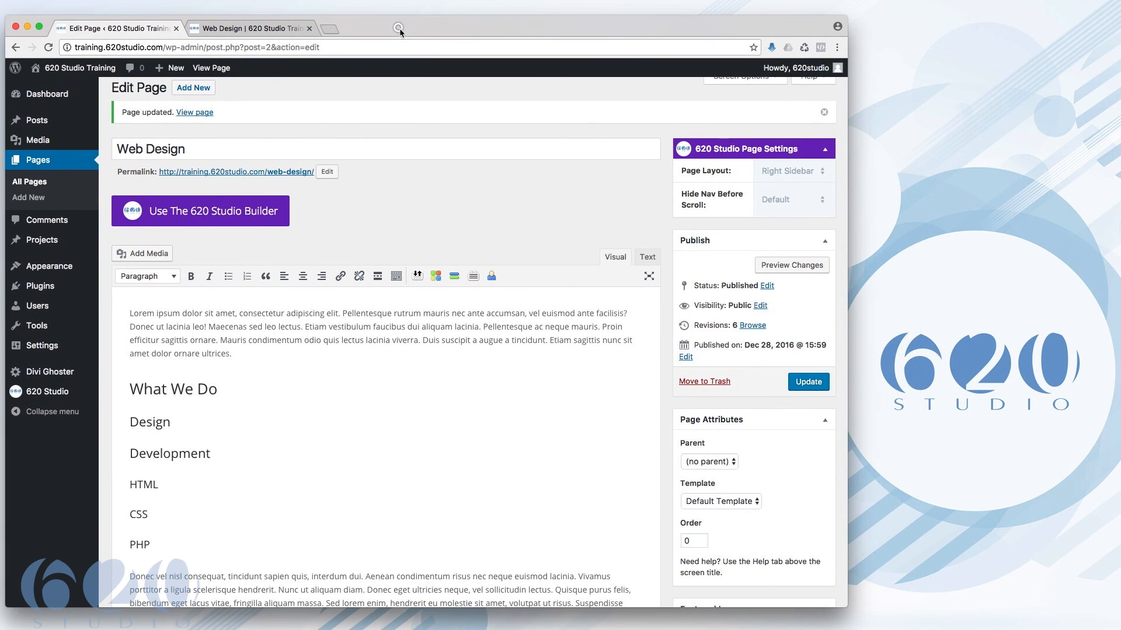